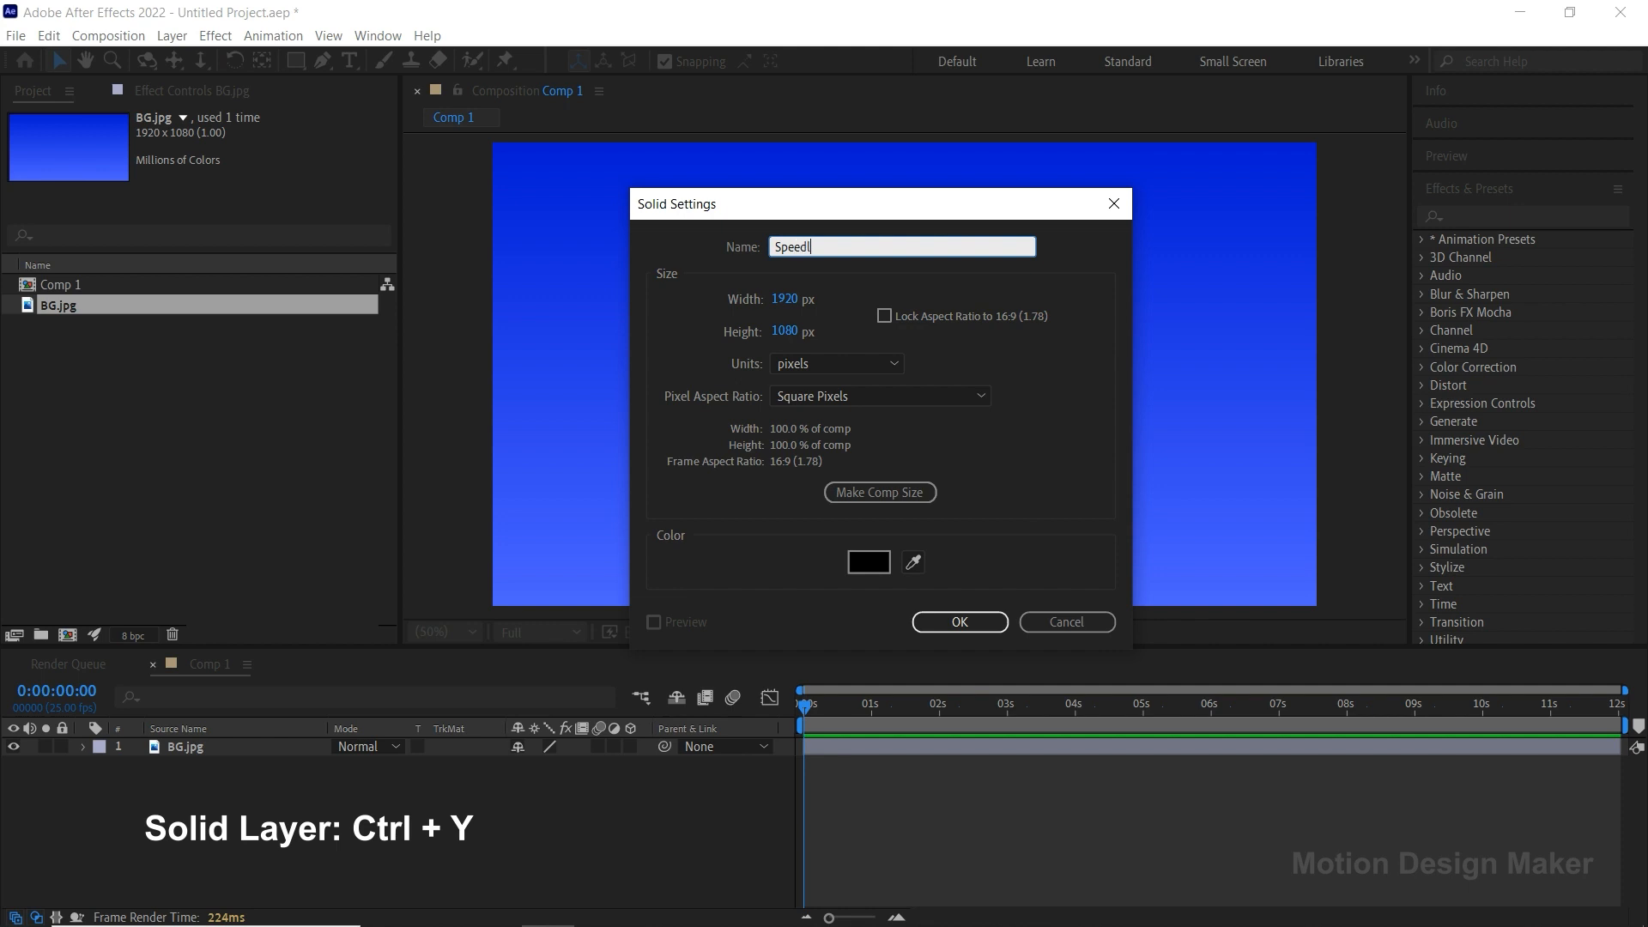
Step: Create the 1920 x 1080 px black solid named Speedline and apply the Fractal Noise effect to it
left_click(982, 617)
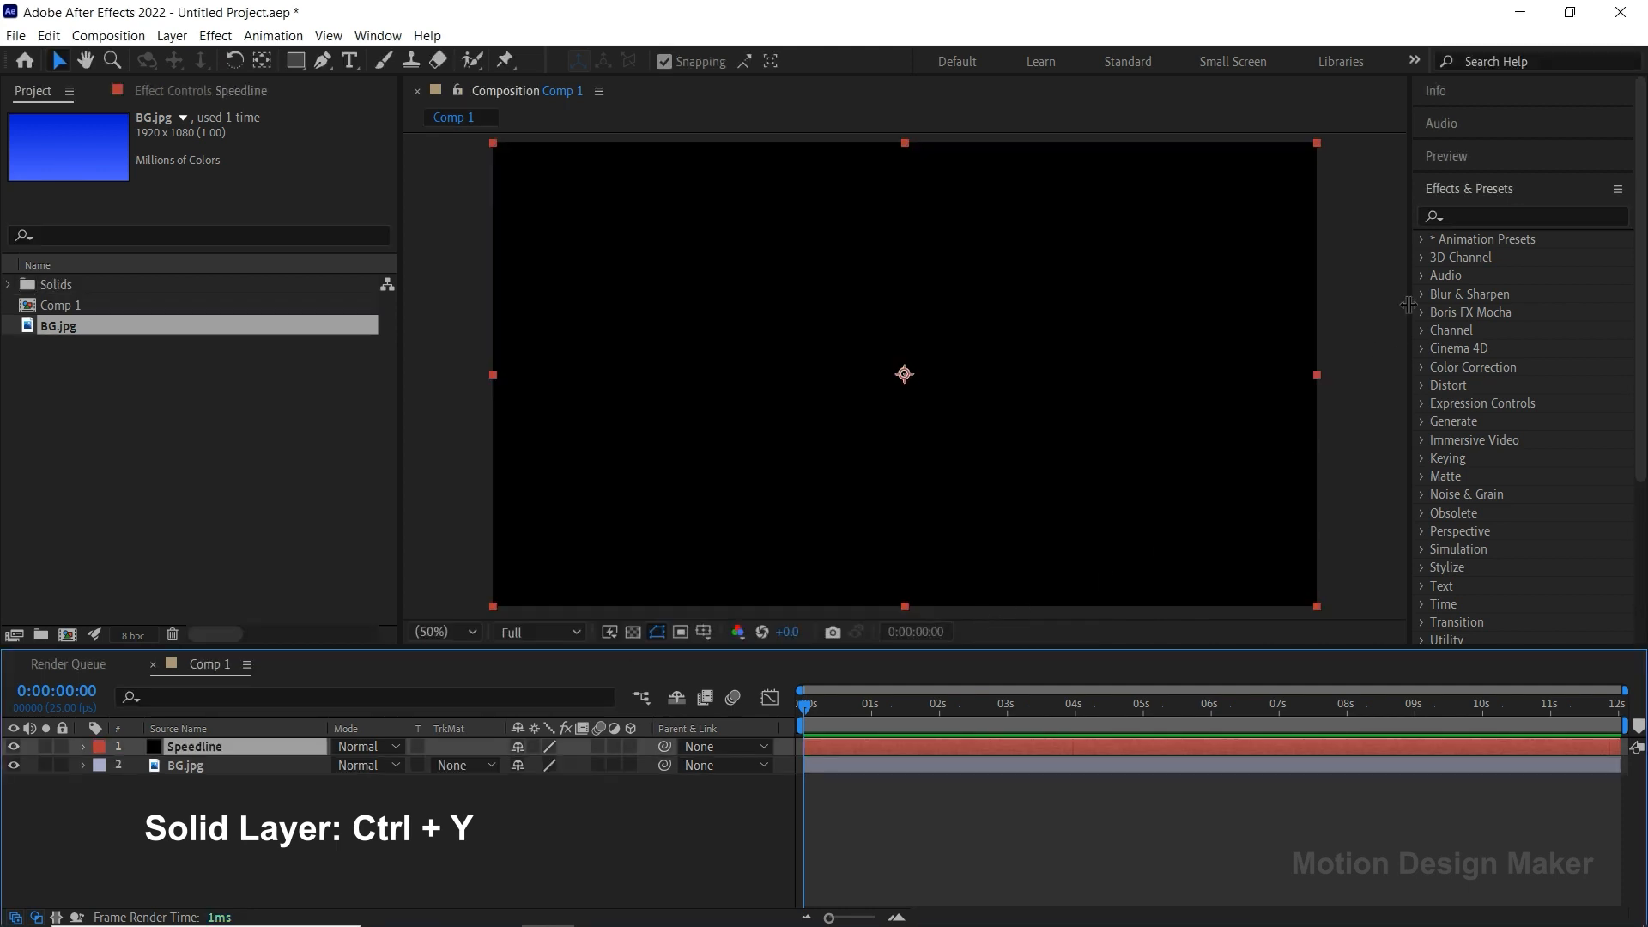
left_click(1476, 216)
type("fractal noise")
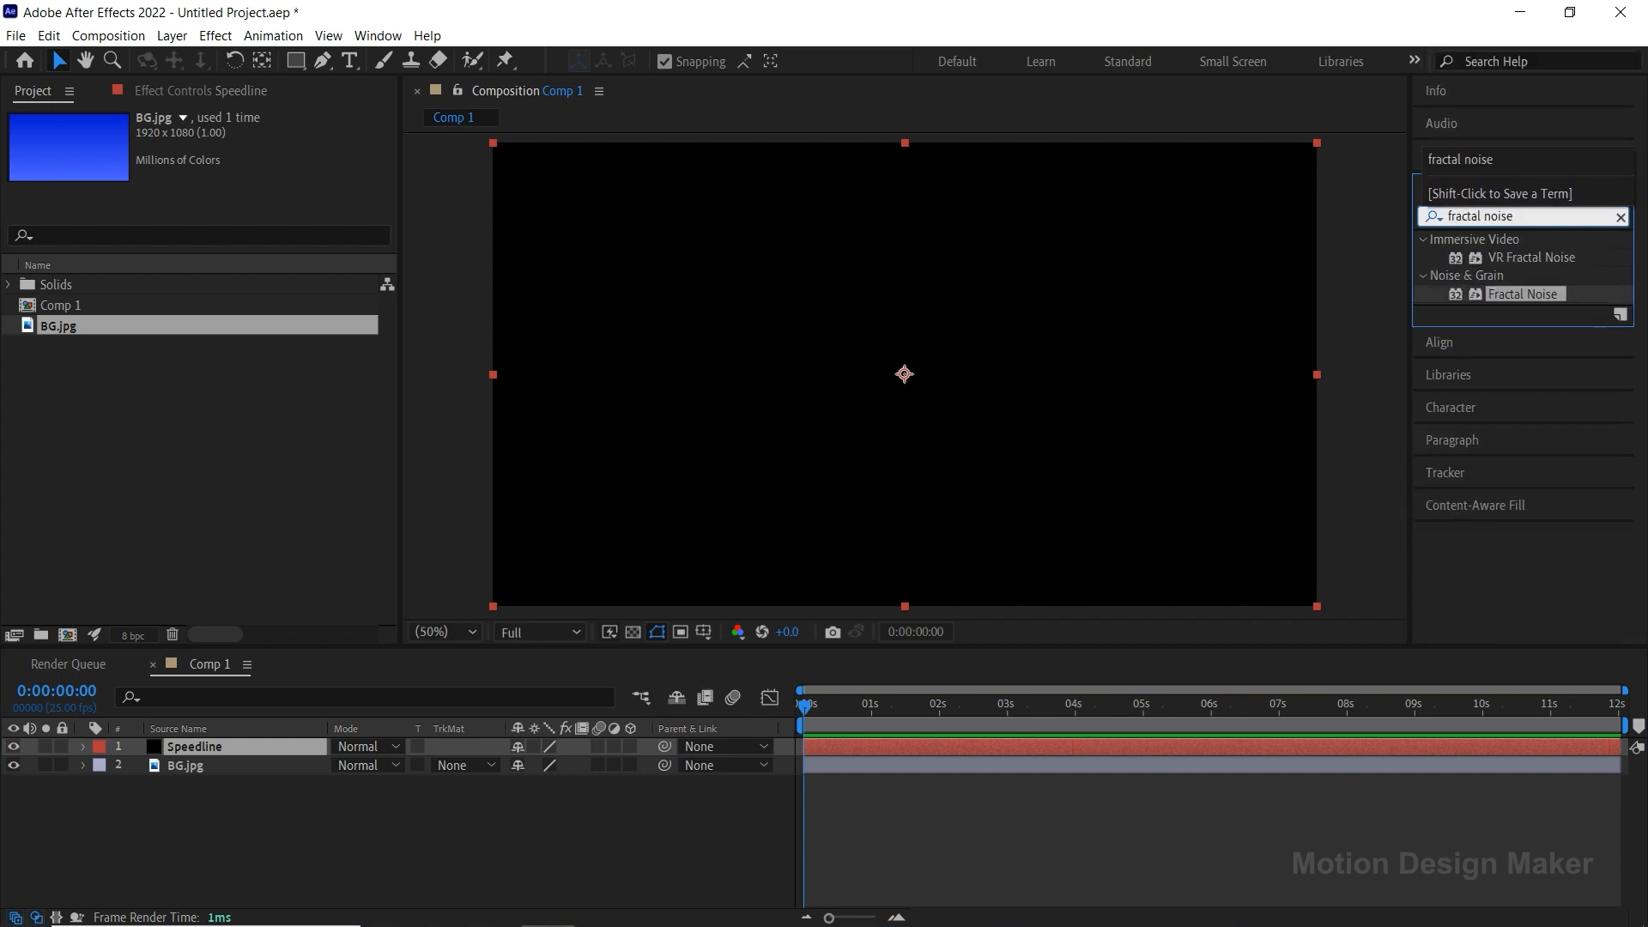
left_click(1525, 294)
left_click_drag(1529, 295, 1027, 746)
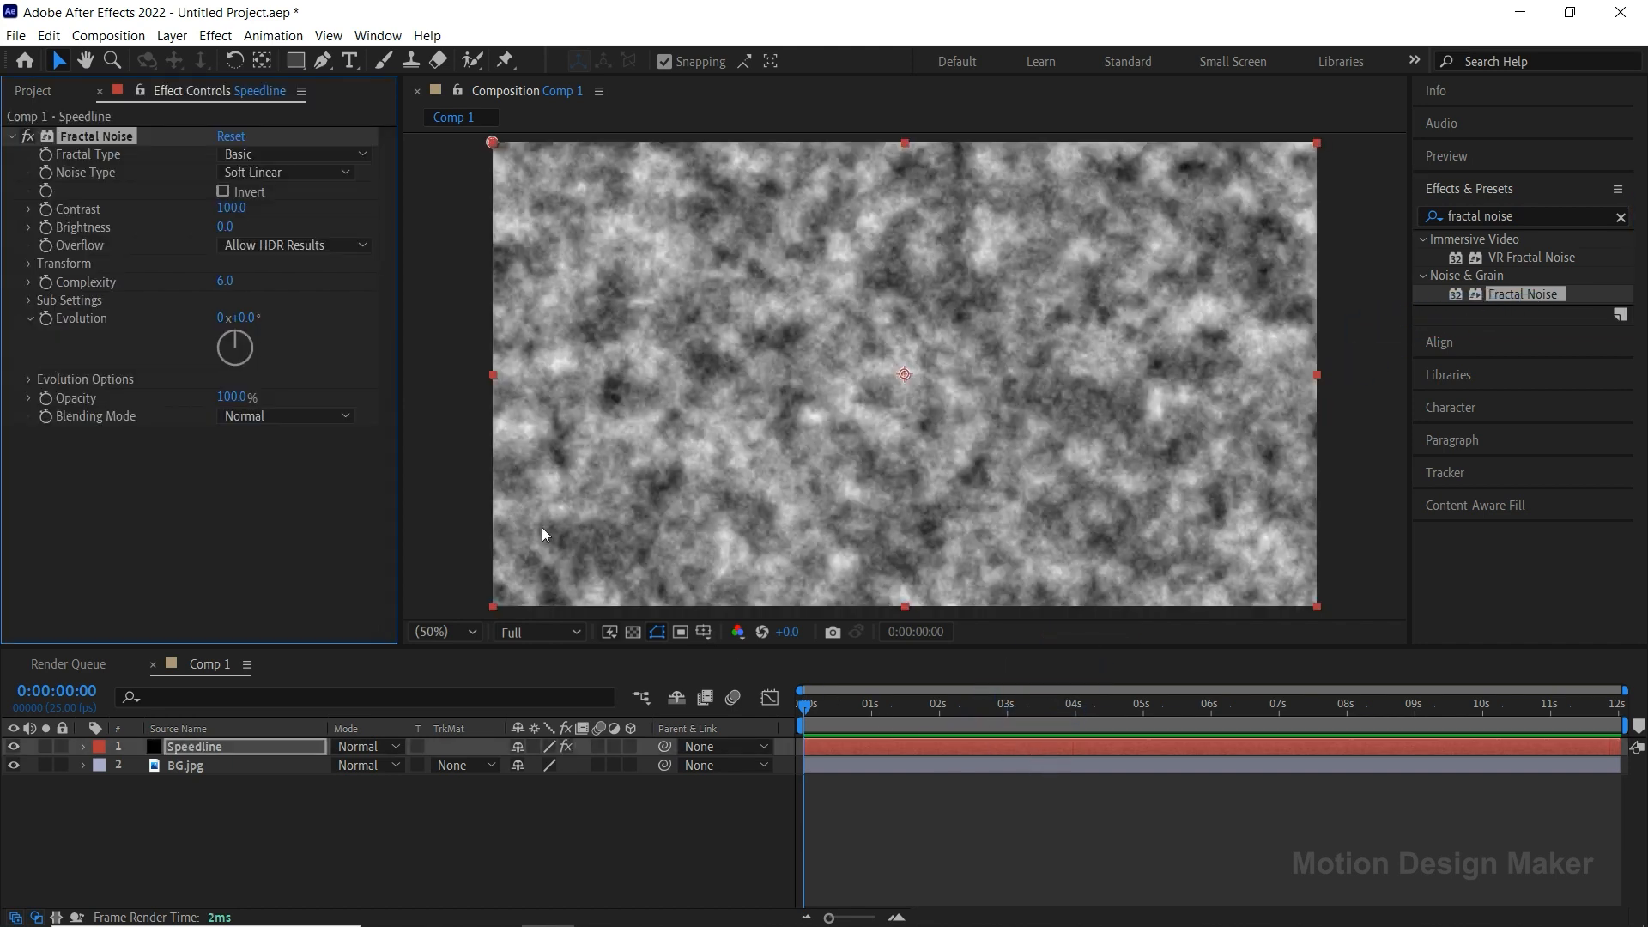
Step: Turn off Uniform Scaling in Fractal Noise's transform settings, then set Scale Width to 2000 and Scale Height to 10
left_click(30, 264)
left_click(224, 301)
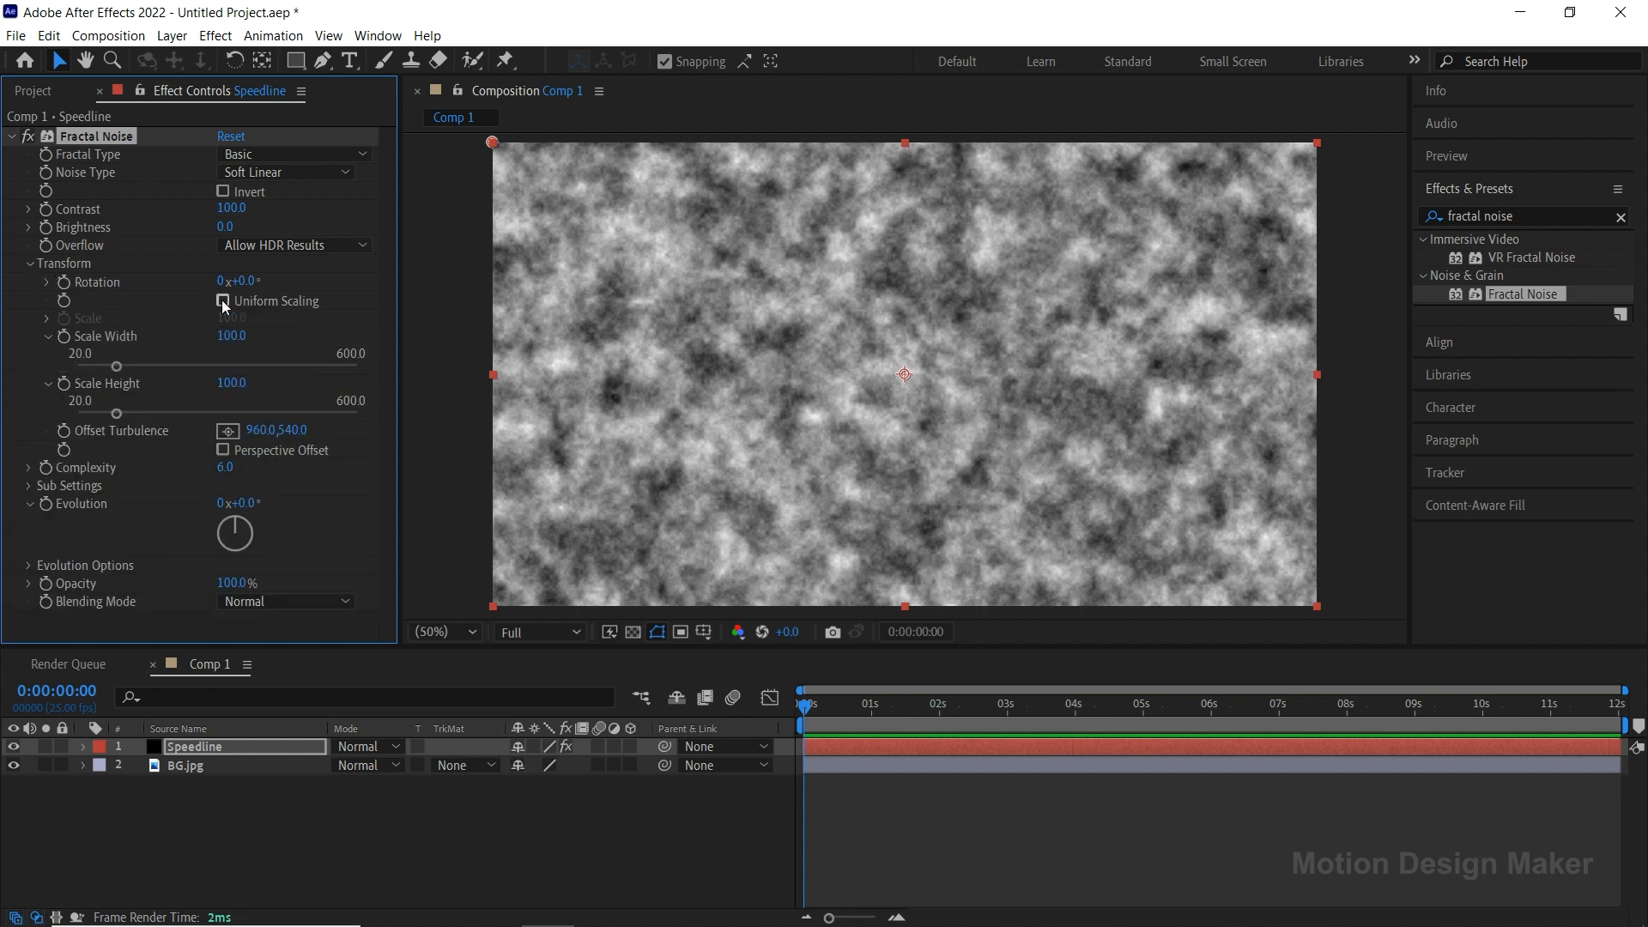
left_click_drag(232, 336, 286, 354)
type("2000")
key("Return")
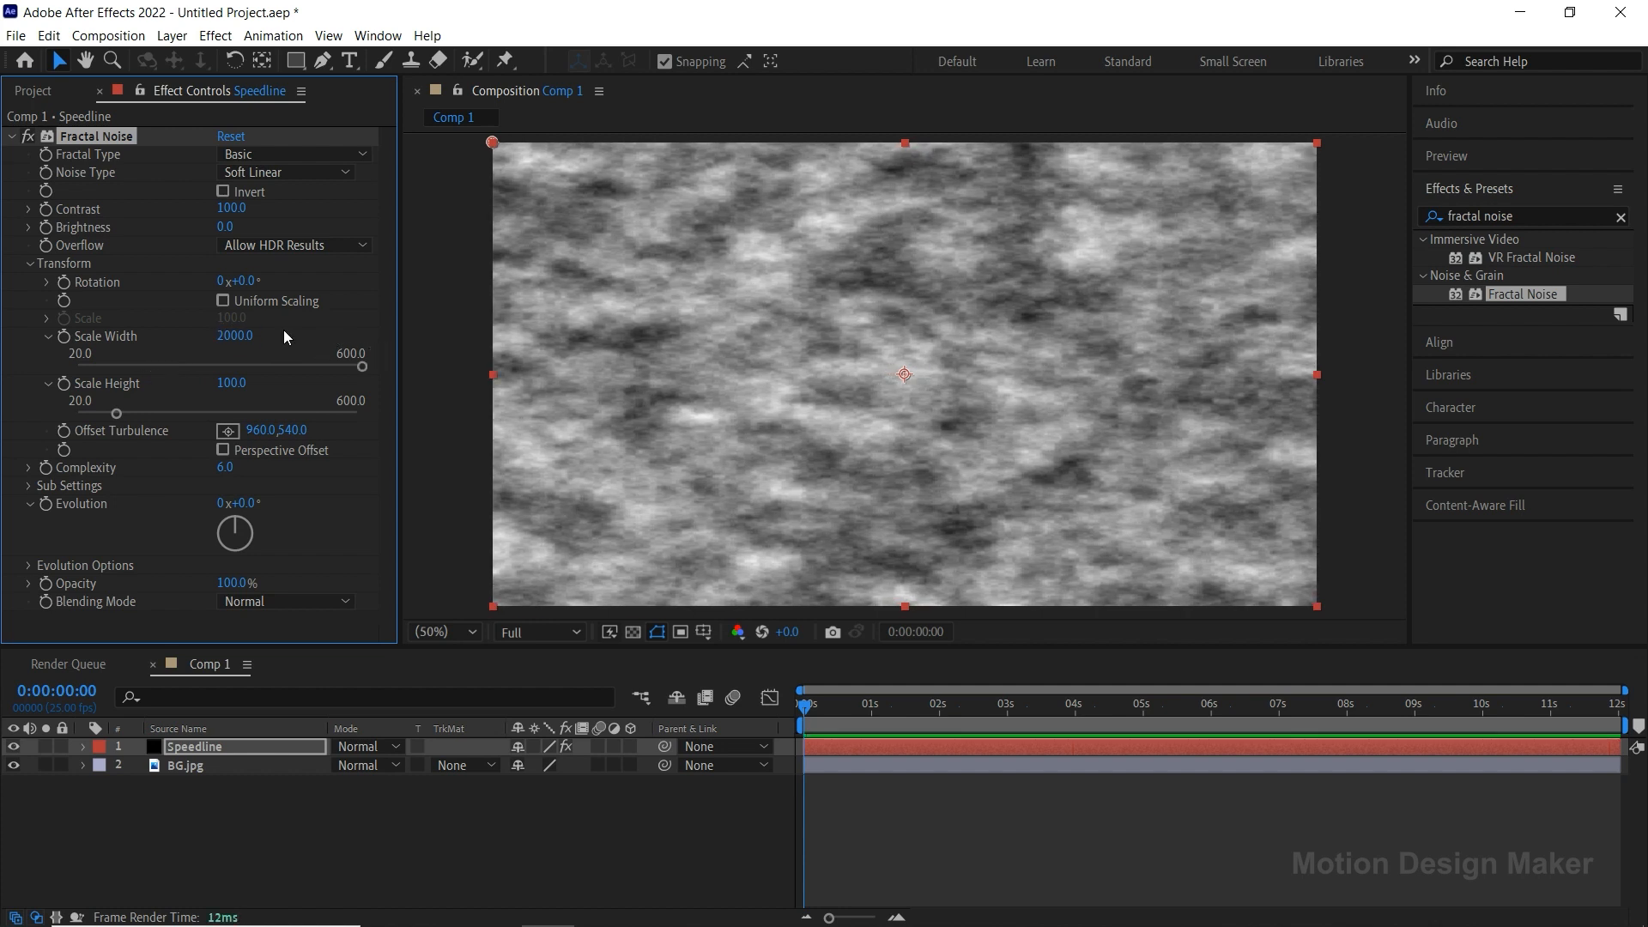
left_click_drag(231, 387, 199, 378)
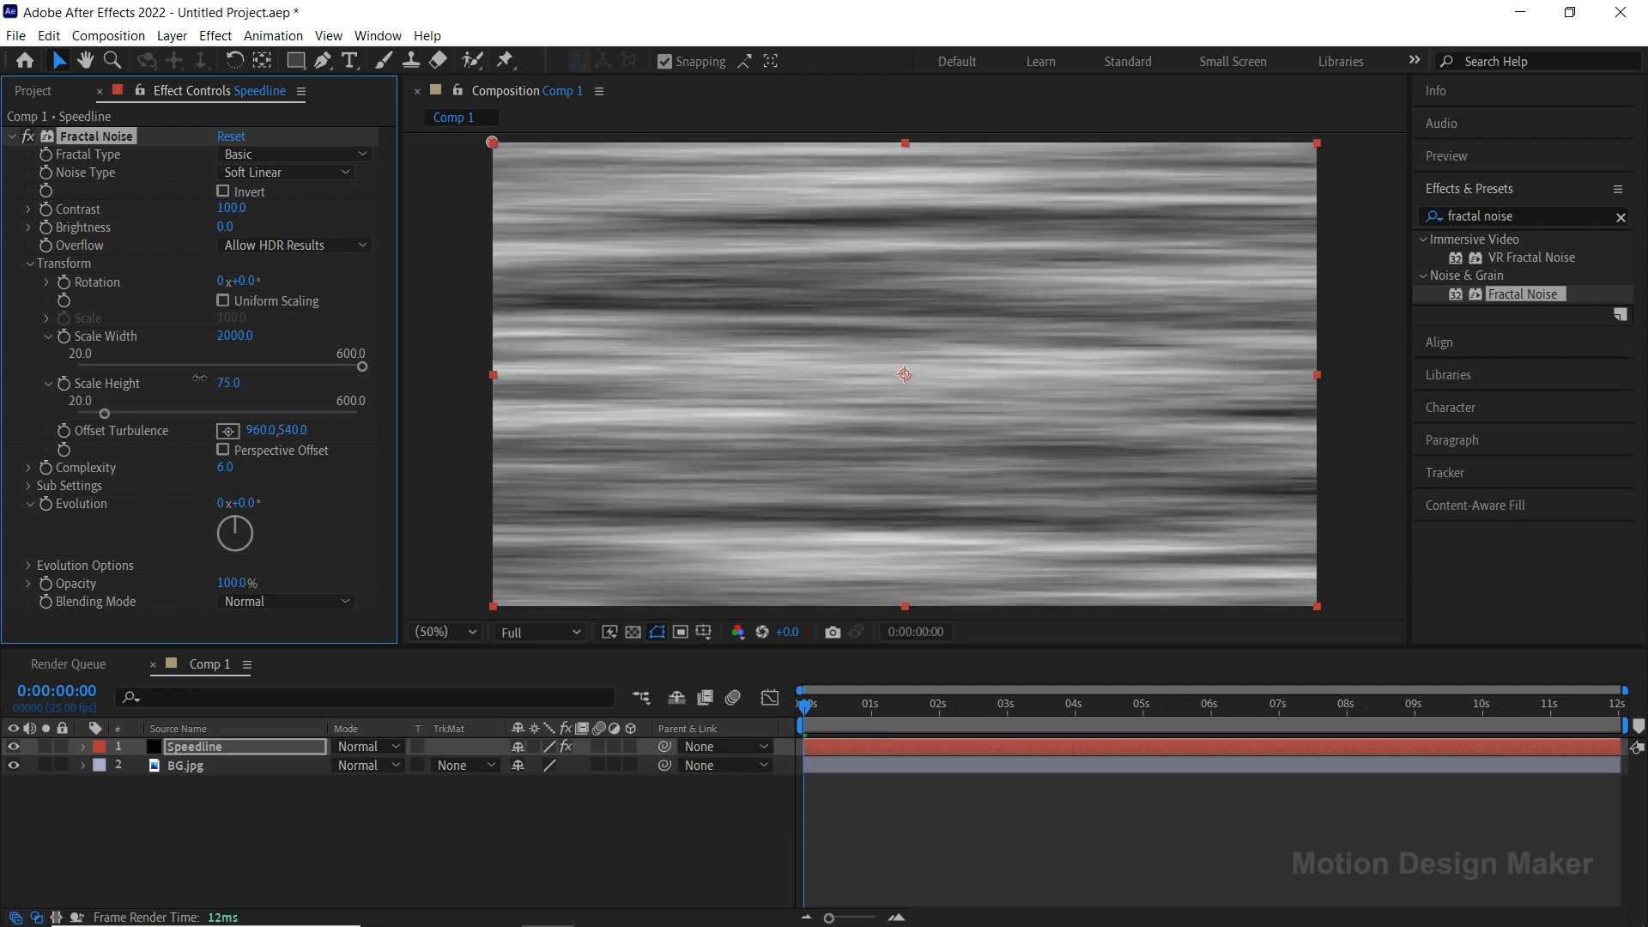
left_click(230, 384)
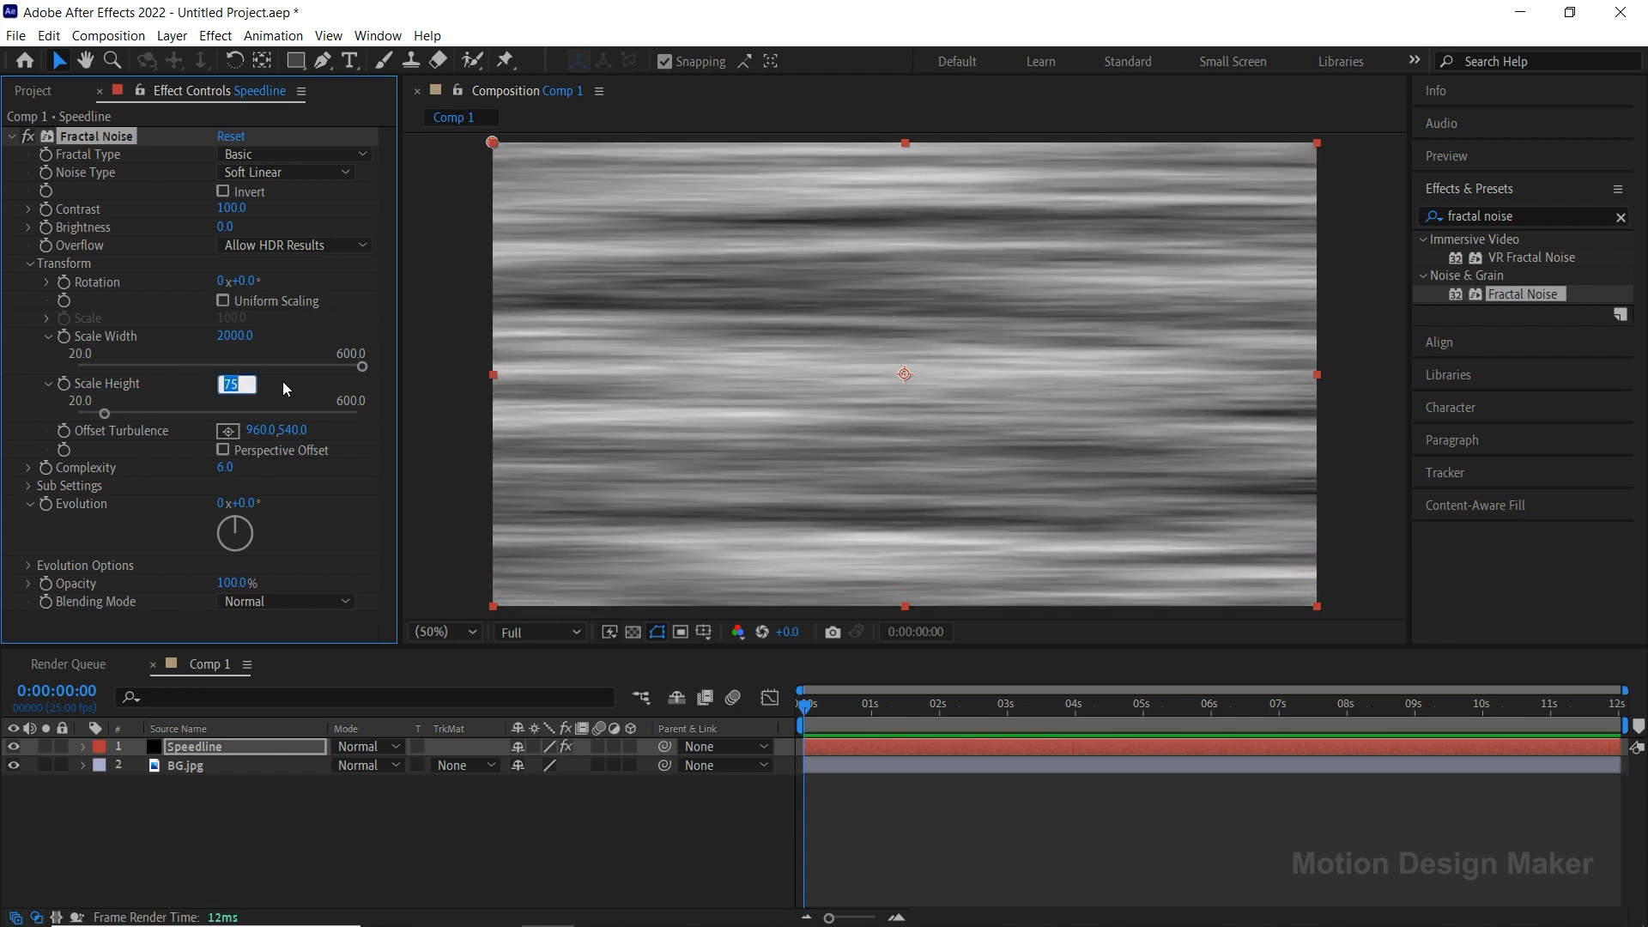
type("10")
key("Return")
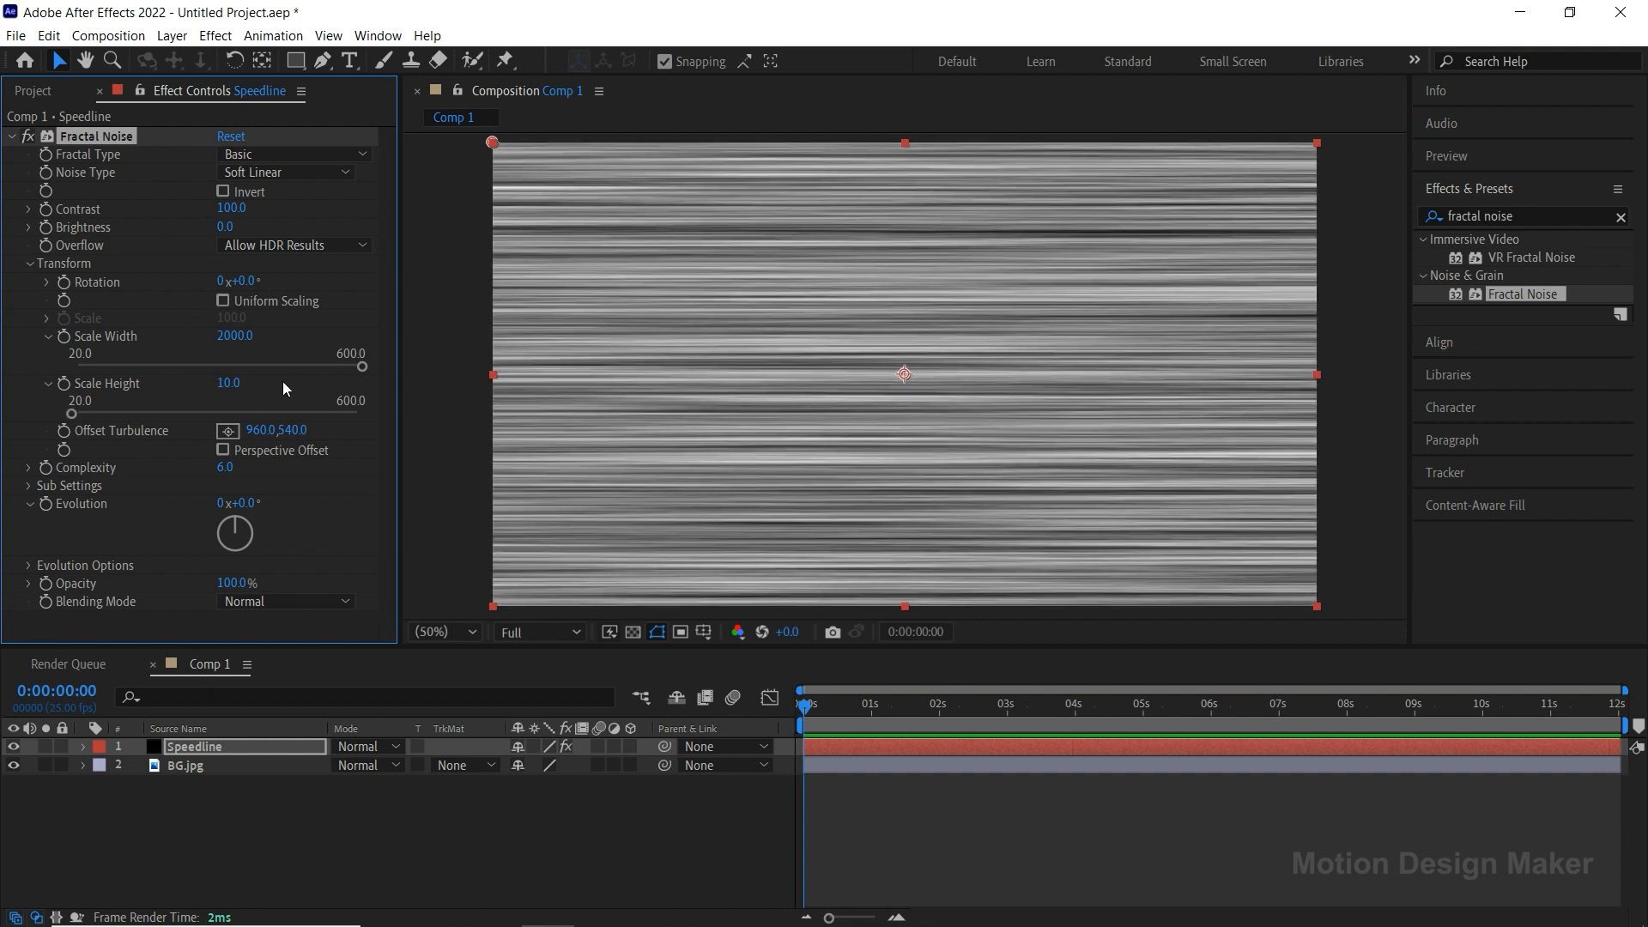
Step: Set the Fractal Noise contrast to 300 and its brightness to -80
left_click_drag(232, 212, 307, 211)
left_click(233, 208)
type("30")
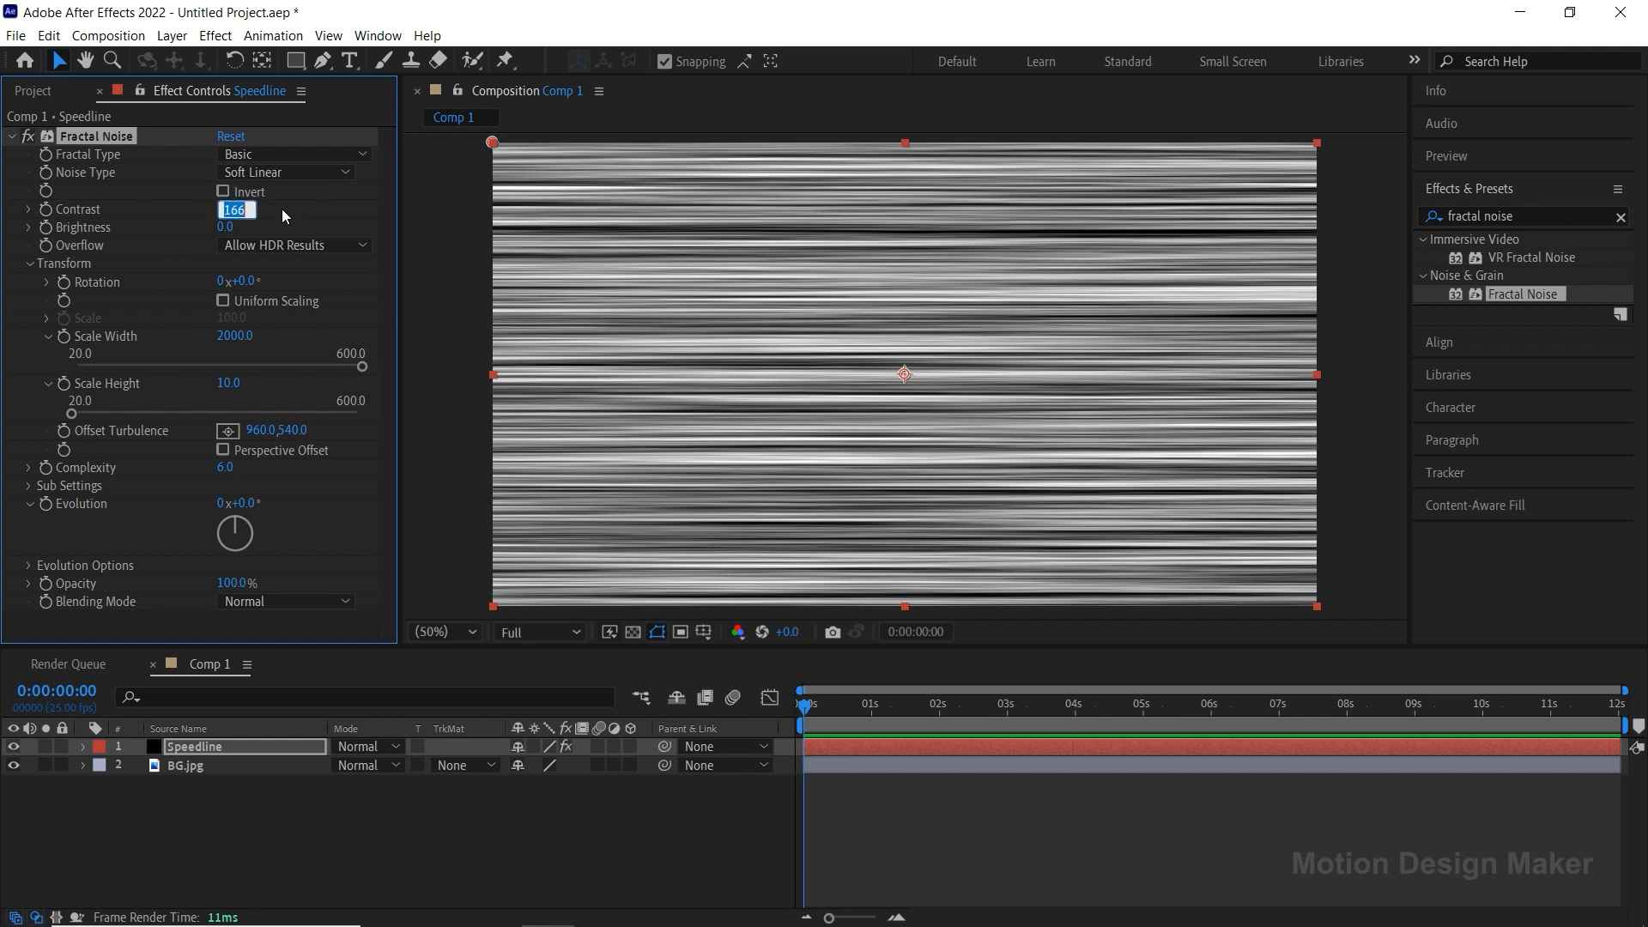
type("0")
key("Return")
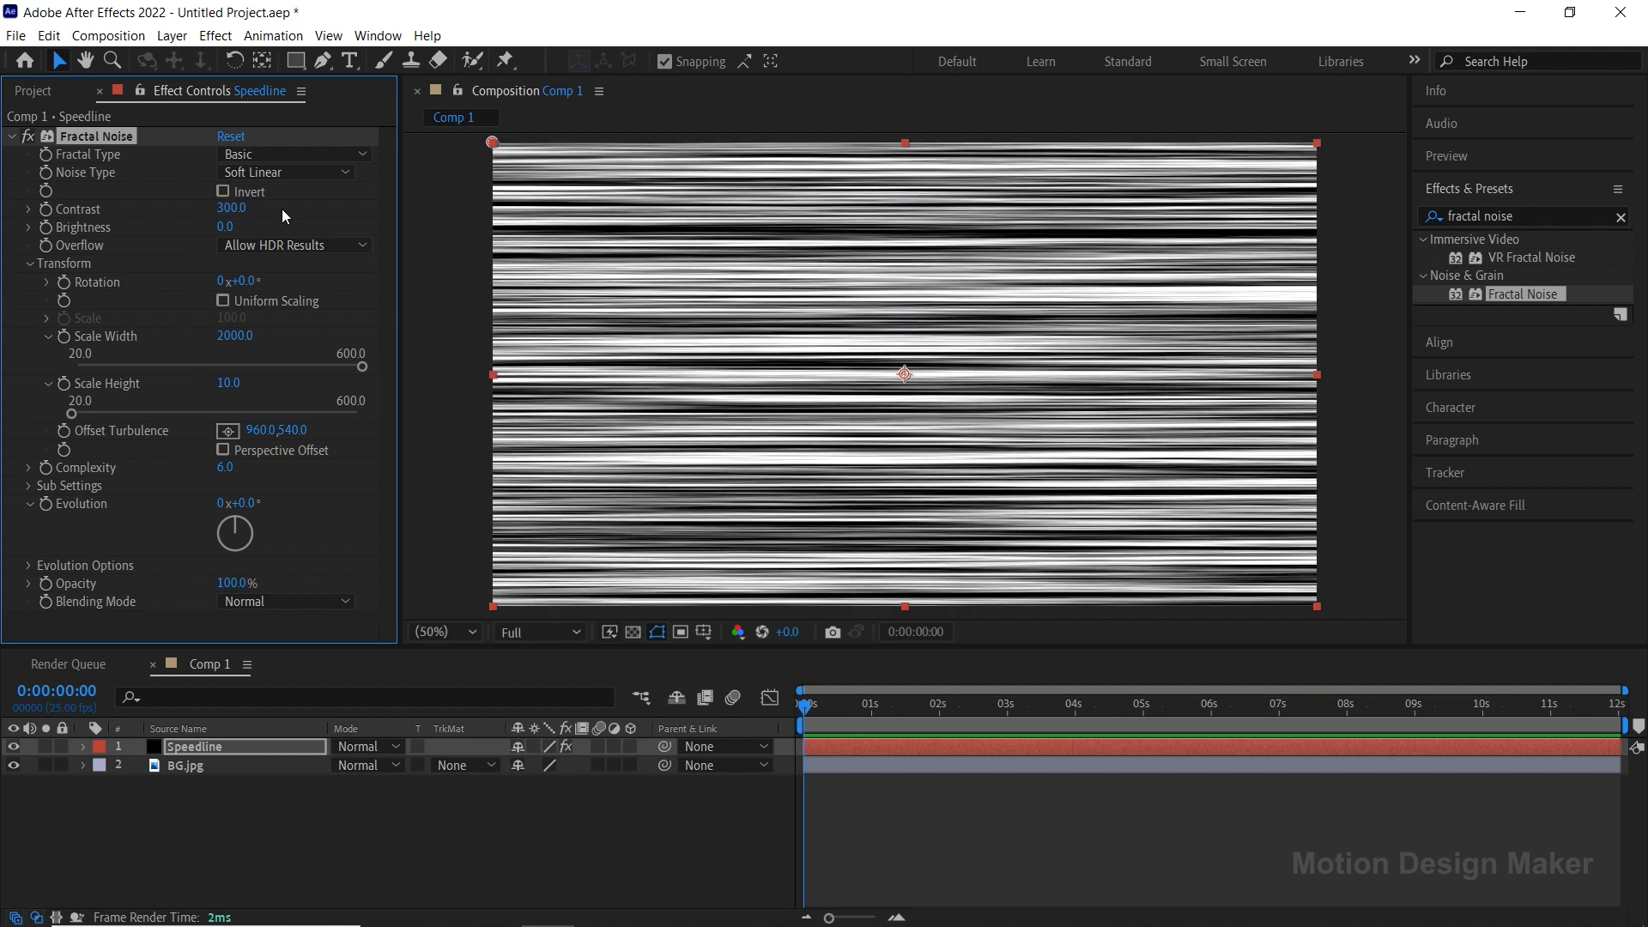
left_click_drag(225, 227, 193, 225)
left_click(230, 226)
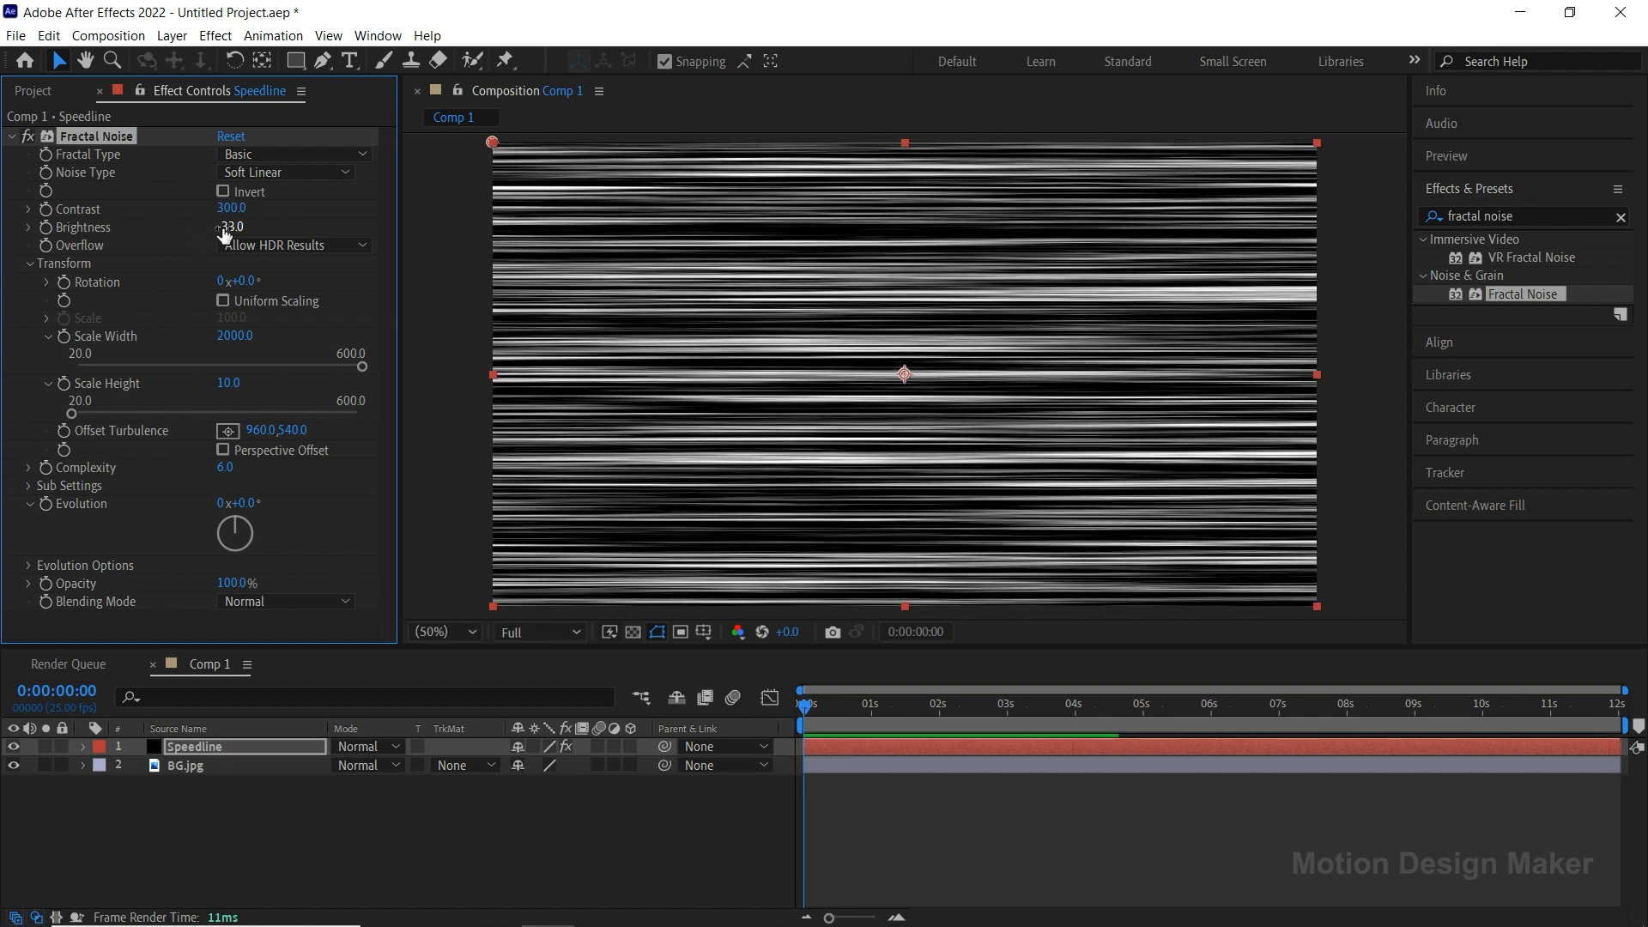
type("-80")
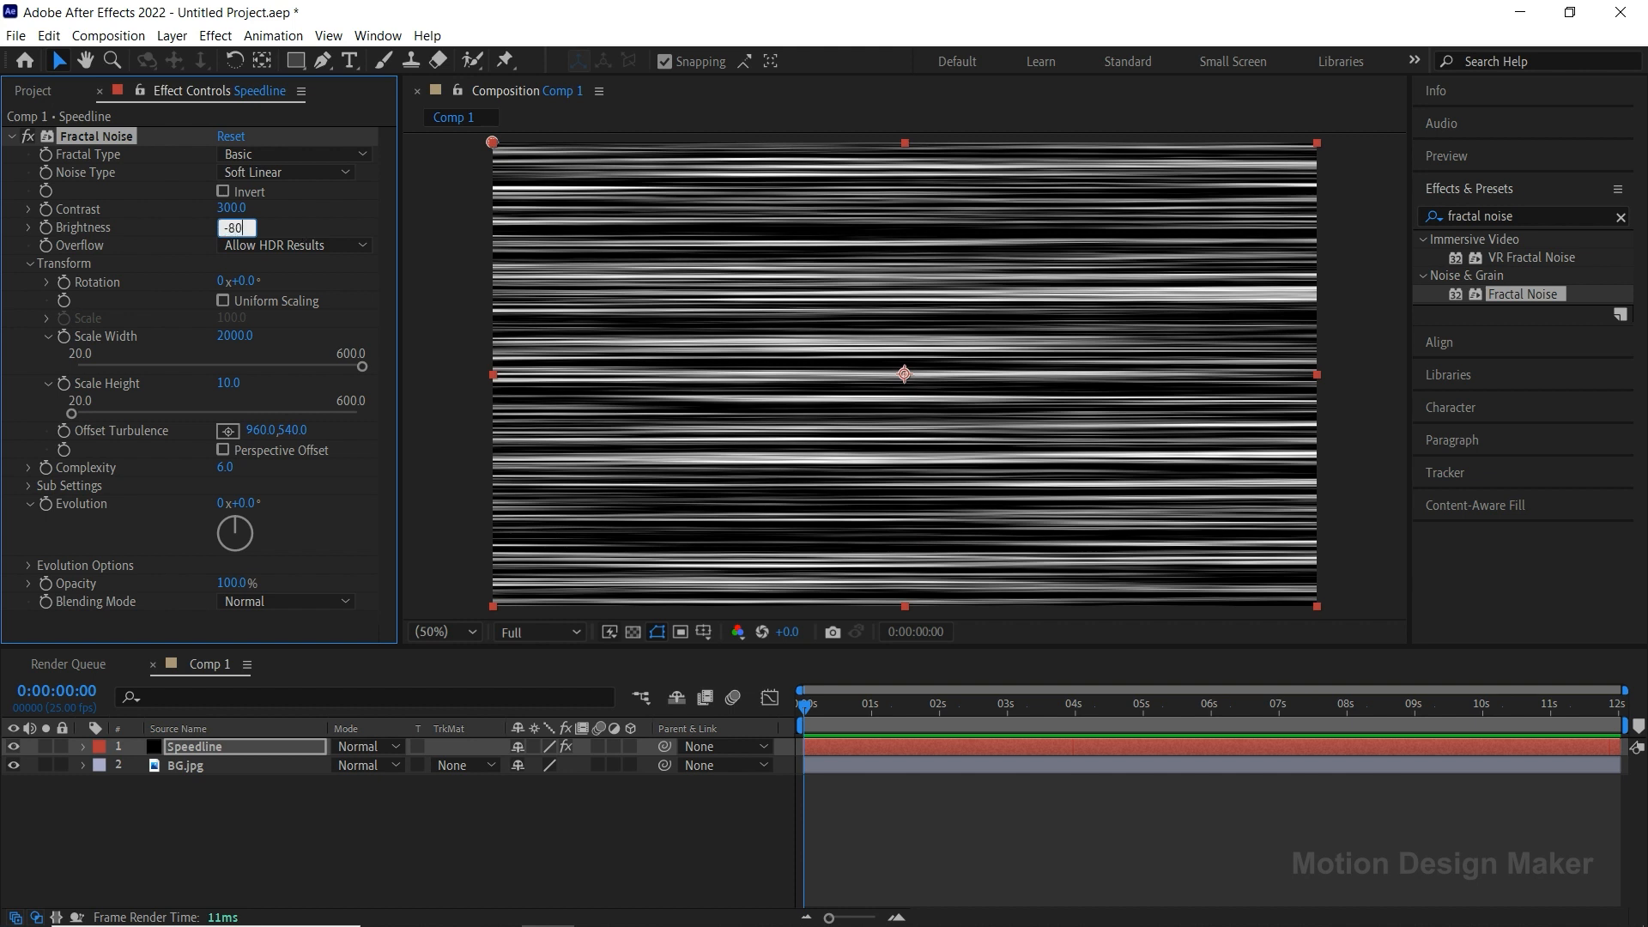
key("Return")
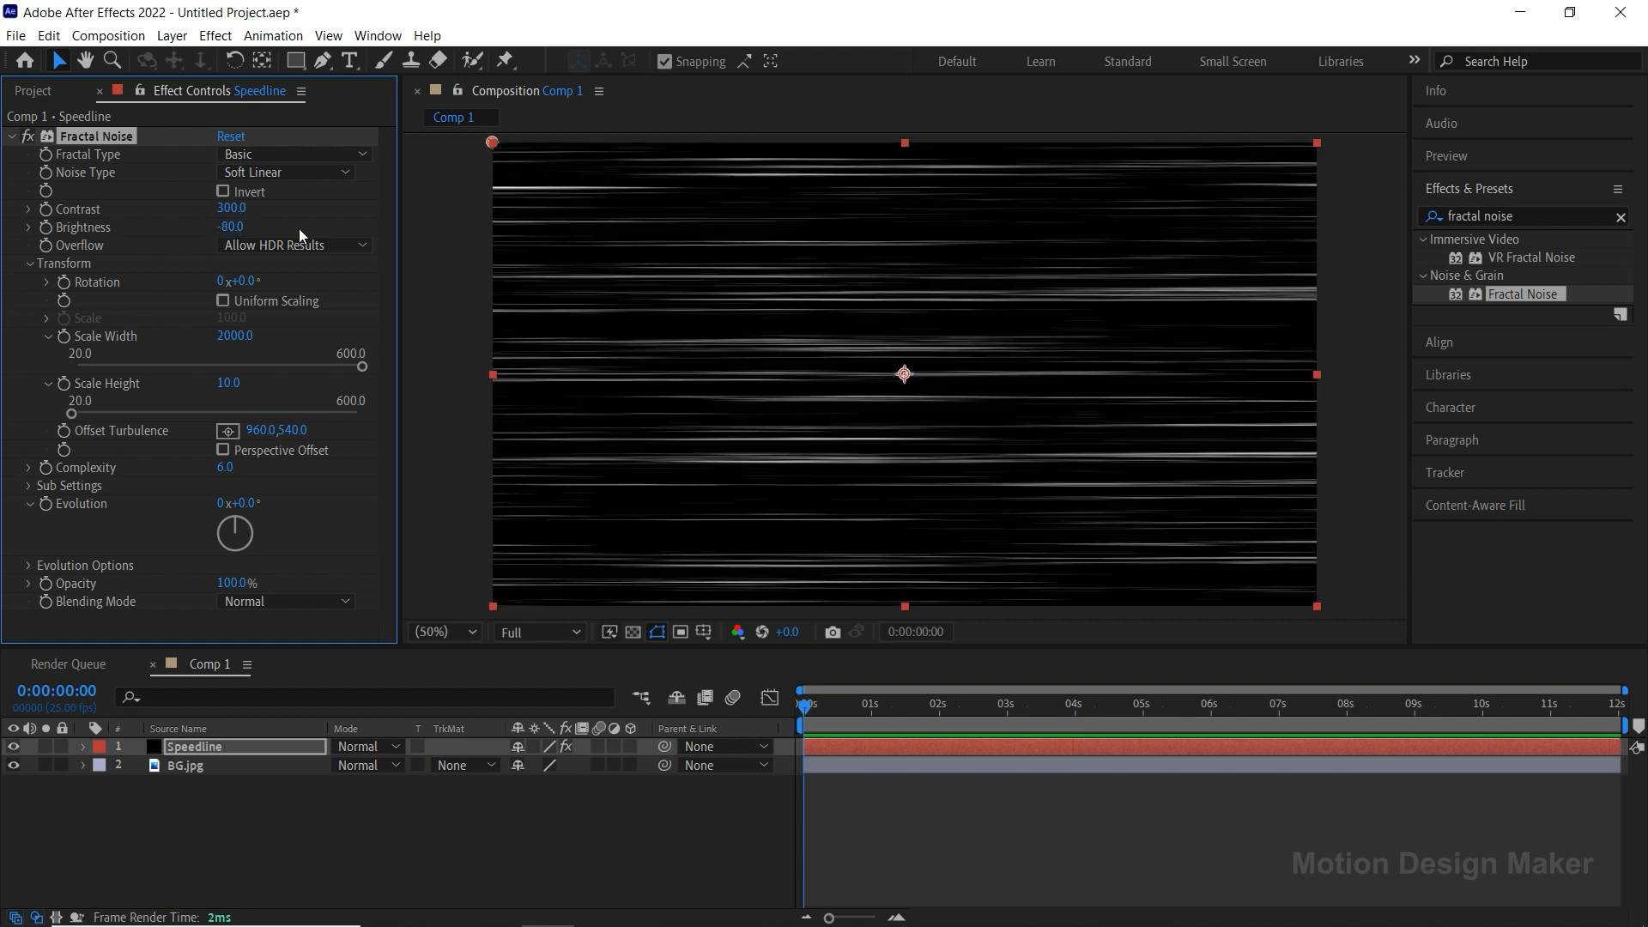
Step: Keyframe Offset Turbulence on the Speedline layer at 0:00:00:00 and add a second keyframe at 0:00:00:20
left_click(67, 437)
left_click(266, 744)
key("u")
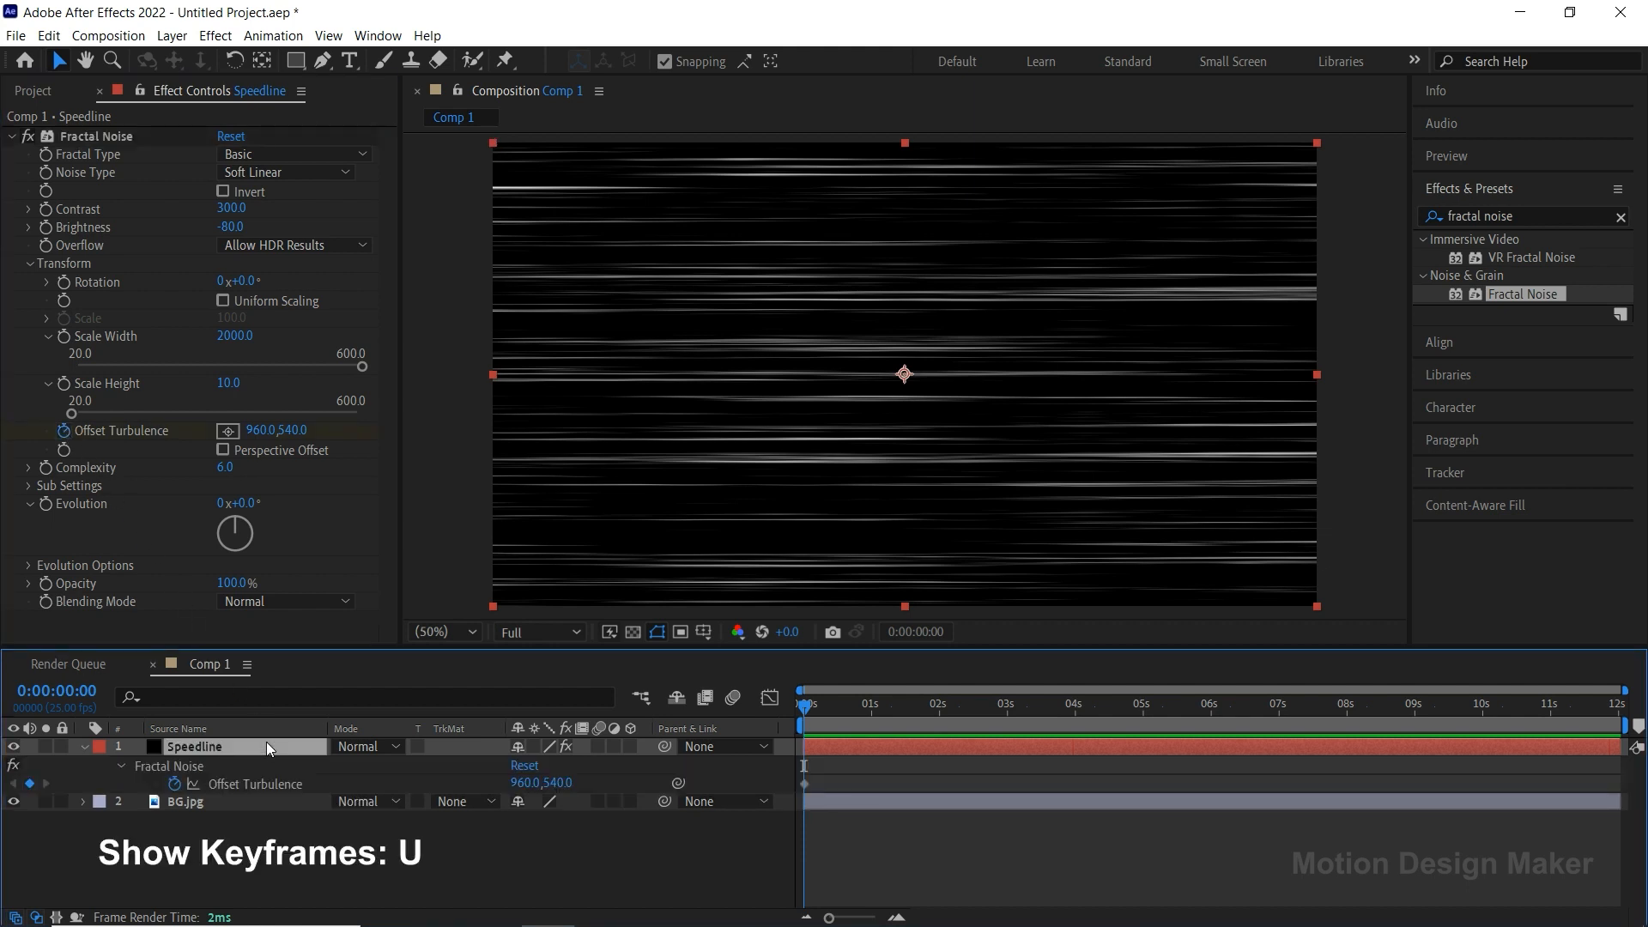
left_click_drag(805, 705, 858, 723)
left_click(30, 783)
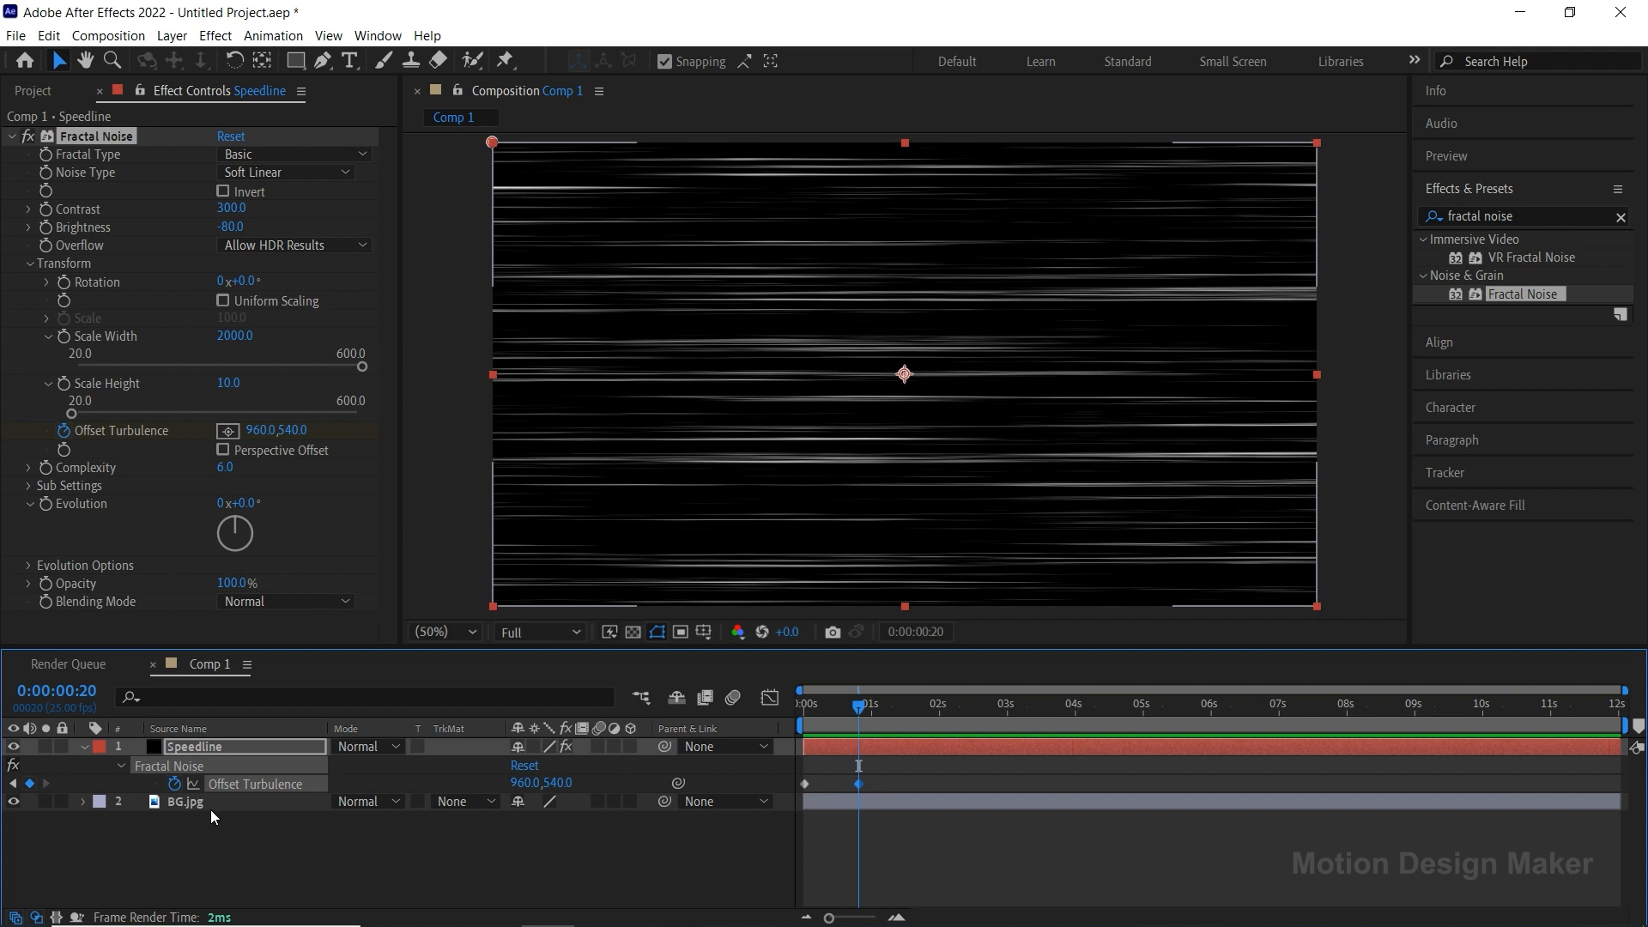
Step: Set the horizontal Offset Turbulence value at the 0:00:00:20 keyframe to -10000
left_click_drag(262, 435, 5, 455)
left_click(260, 430)
type("-1000")
key("Return")
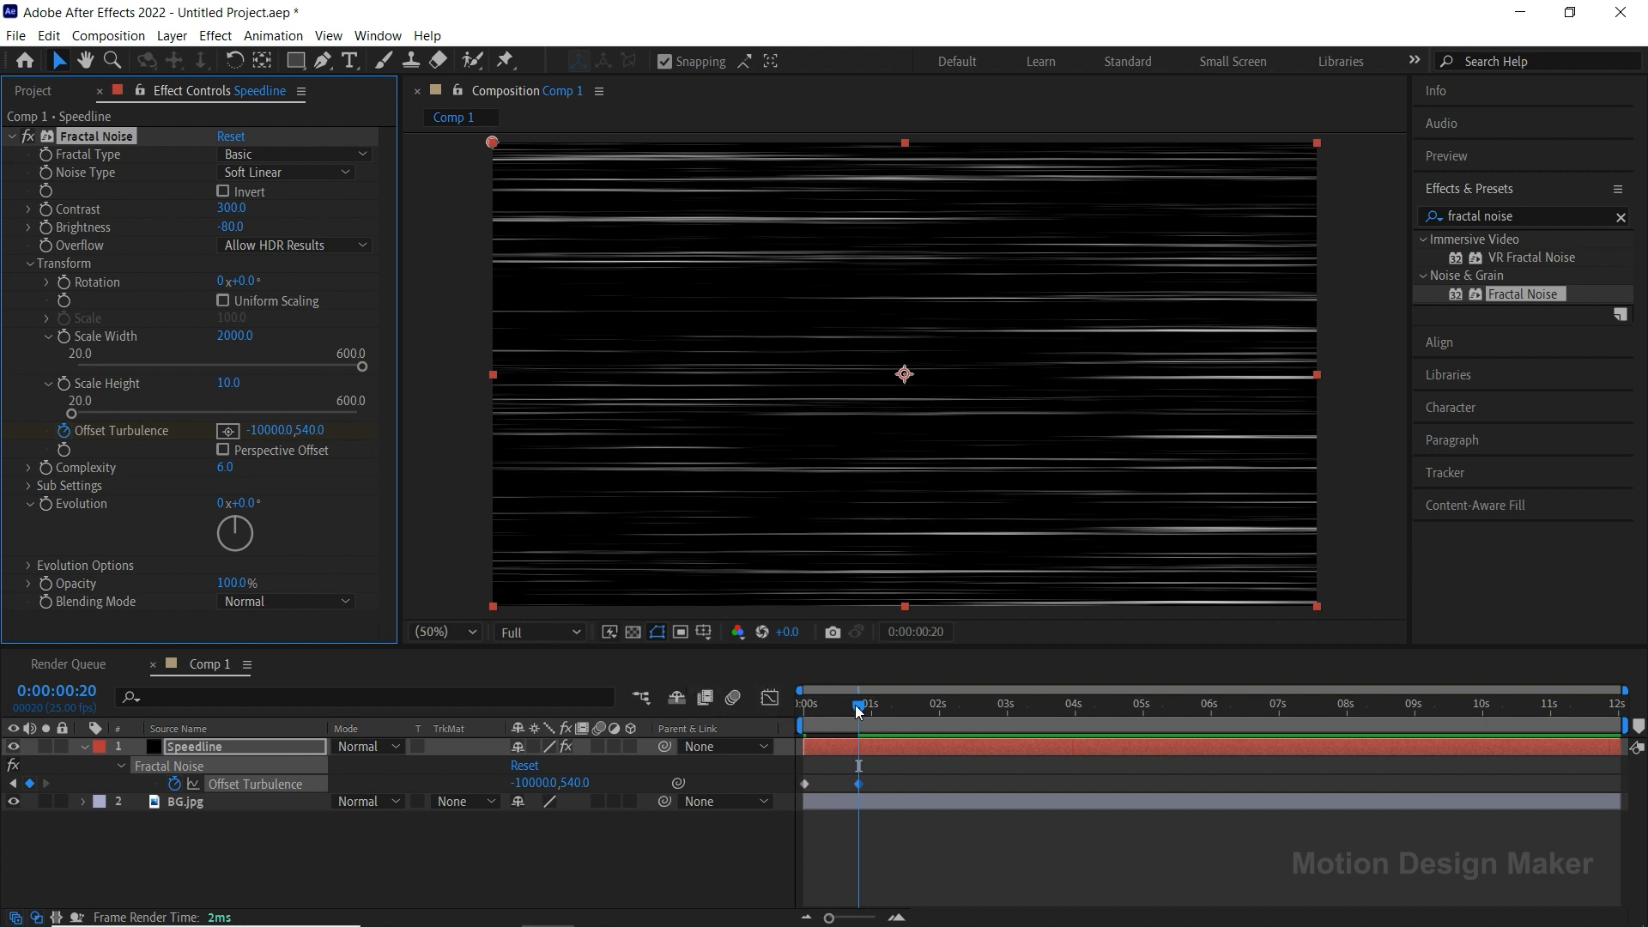
Step: Preview the moving speed lines from the start of the composition
left_click_drag(858, 709, 805, 709)
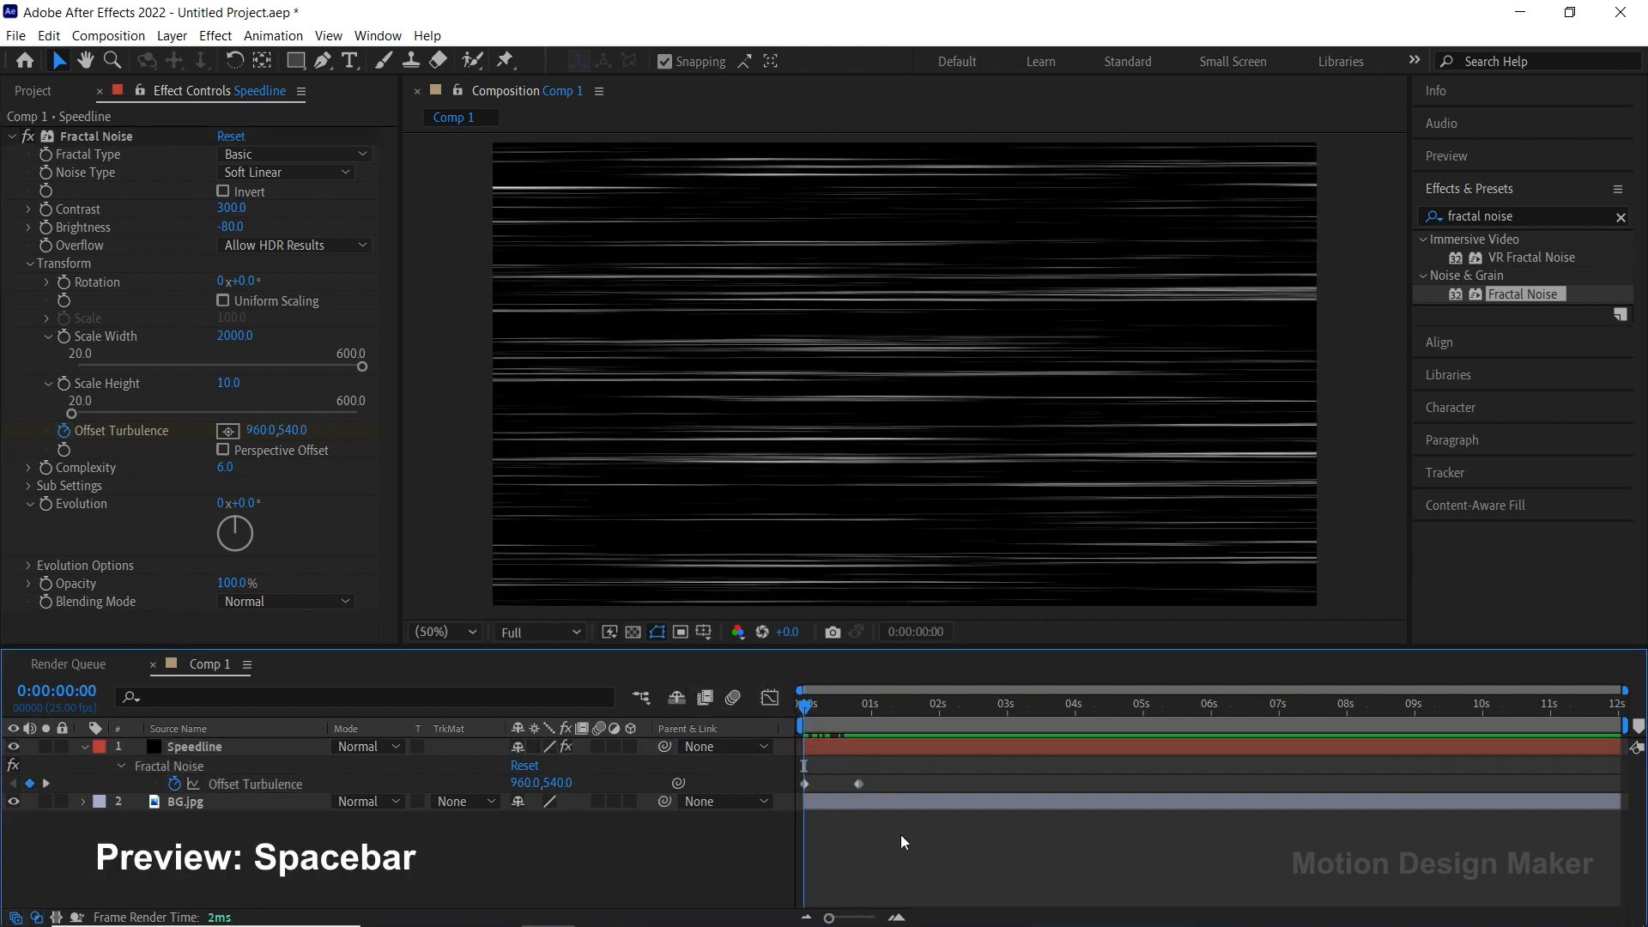
key("space")
key("space")
left_click_drag(901, 740, 790, 727)
key("space")
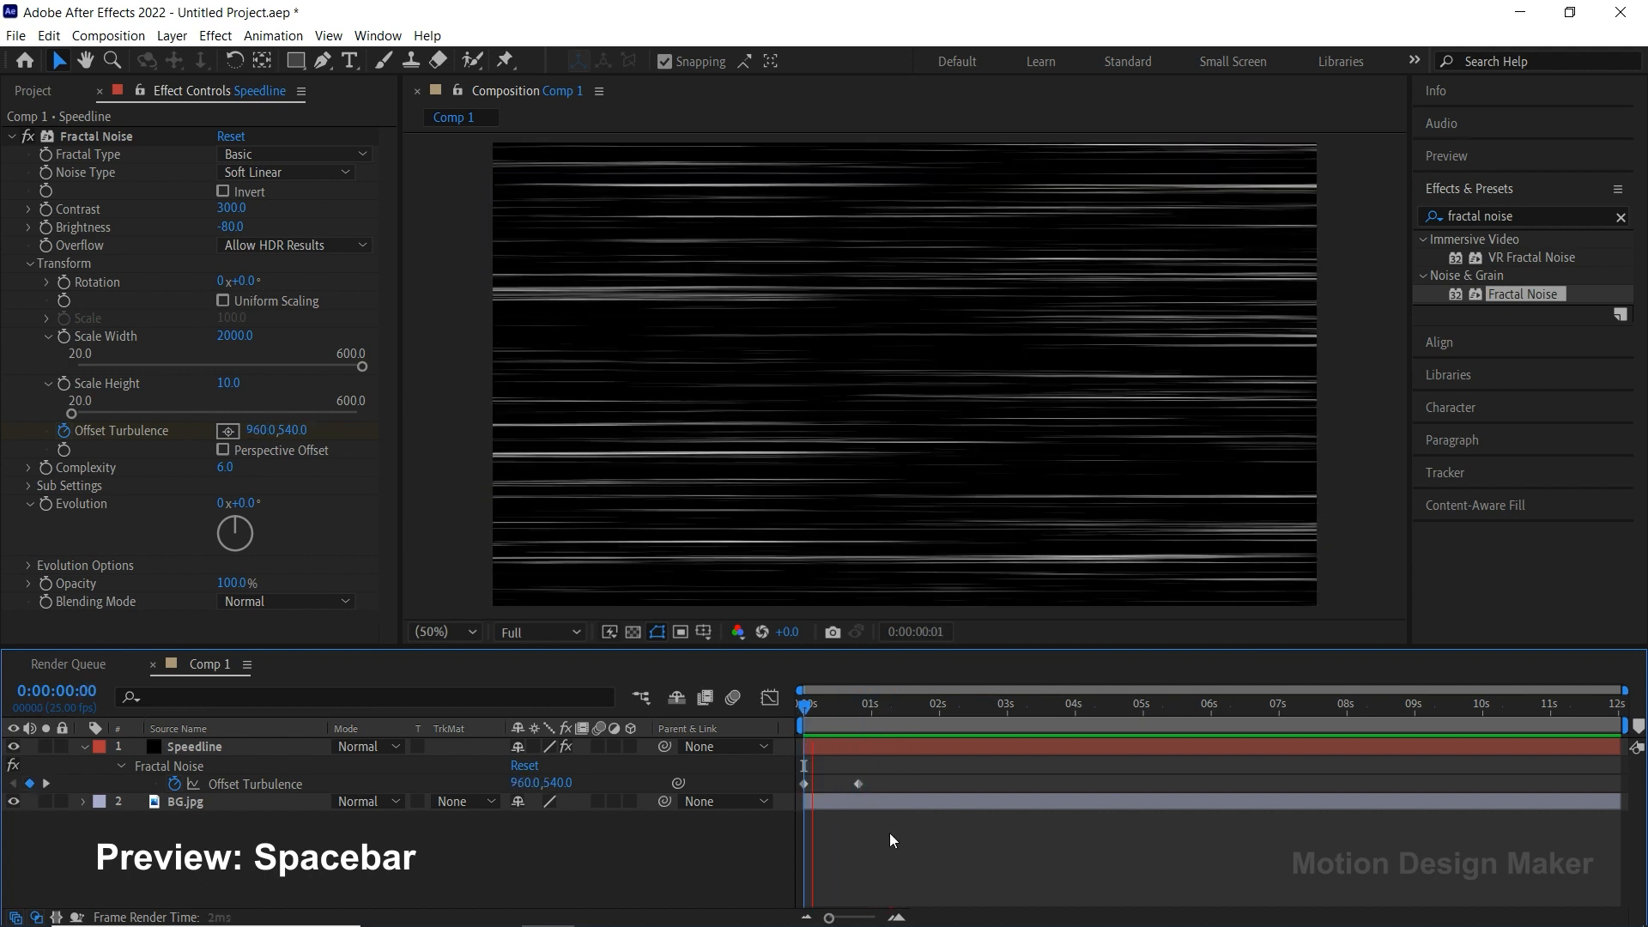
key("space")
Step: Set the Speedline layer's blending mode to Screen and its opacity to 50%
left_click_drag(889, 709, 832, 719)
left_click(832, 745)
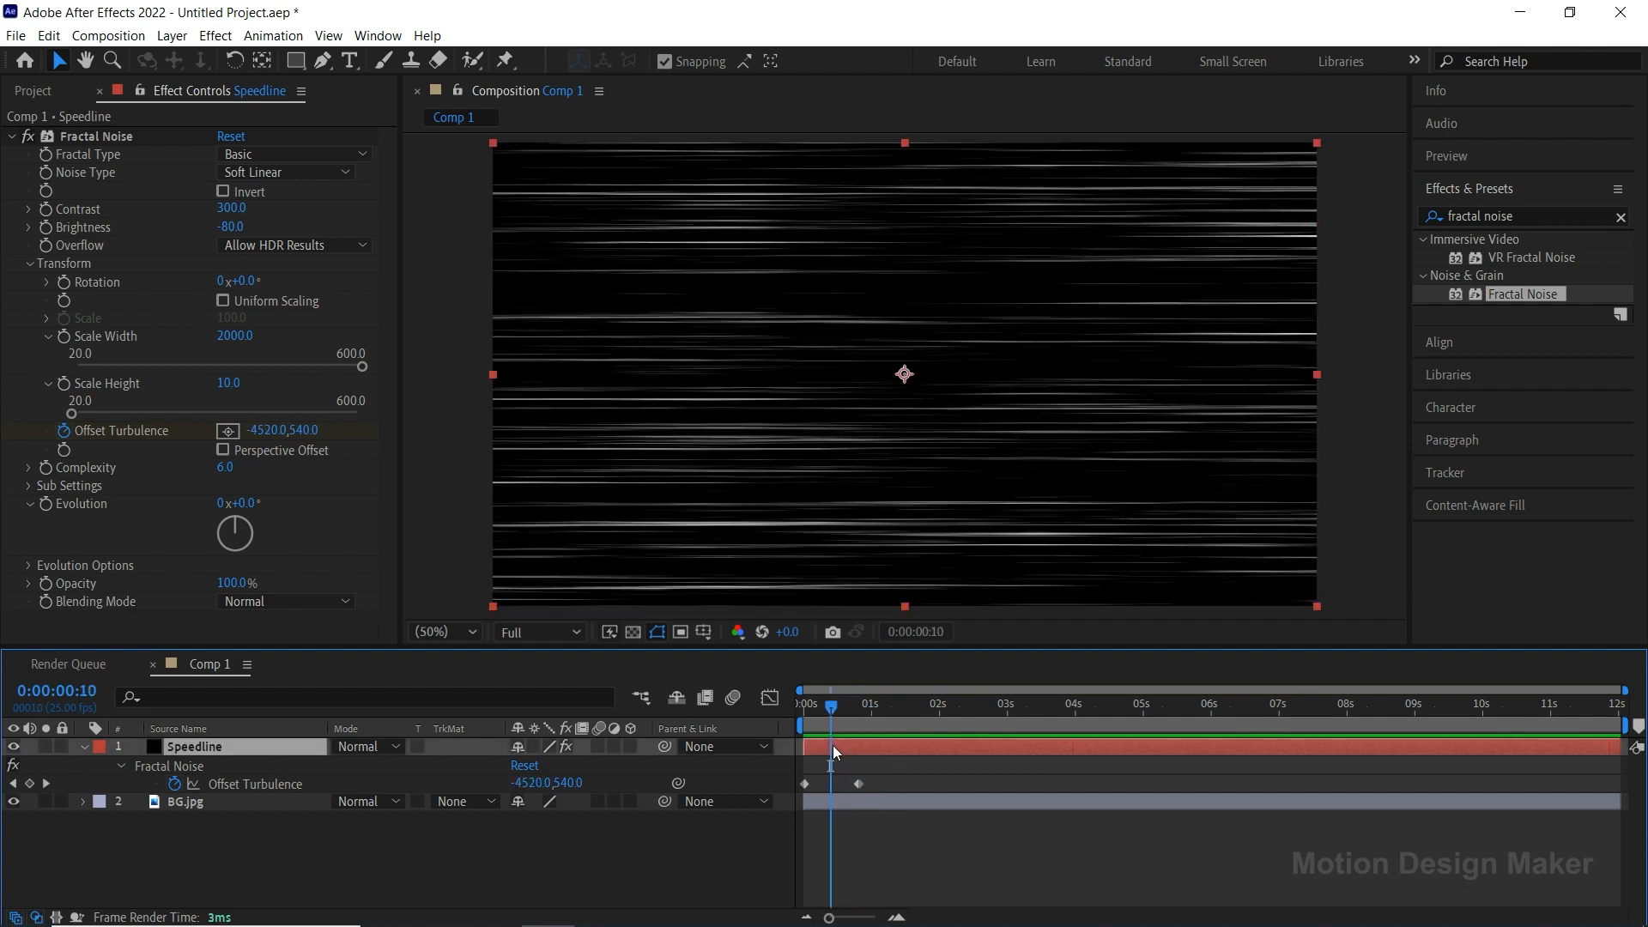
left_click(394, 745)
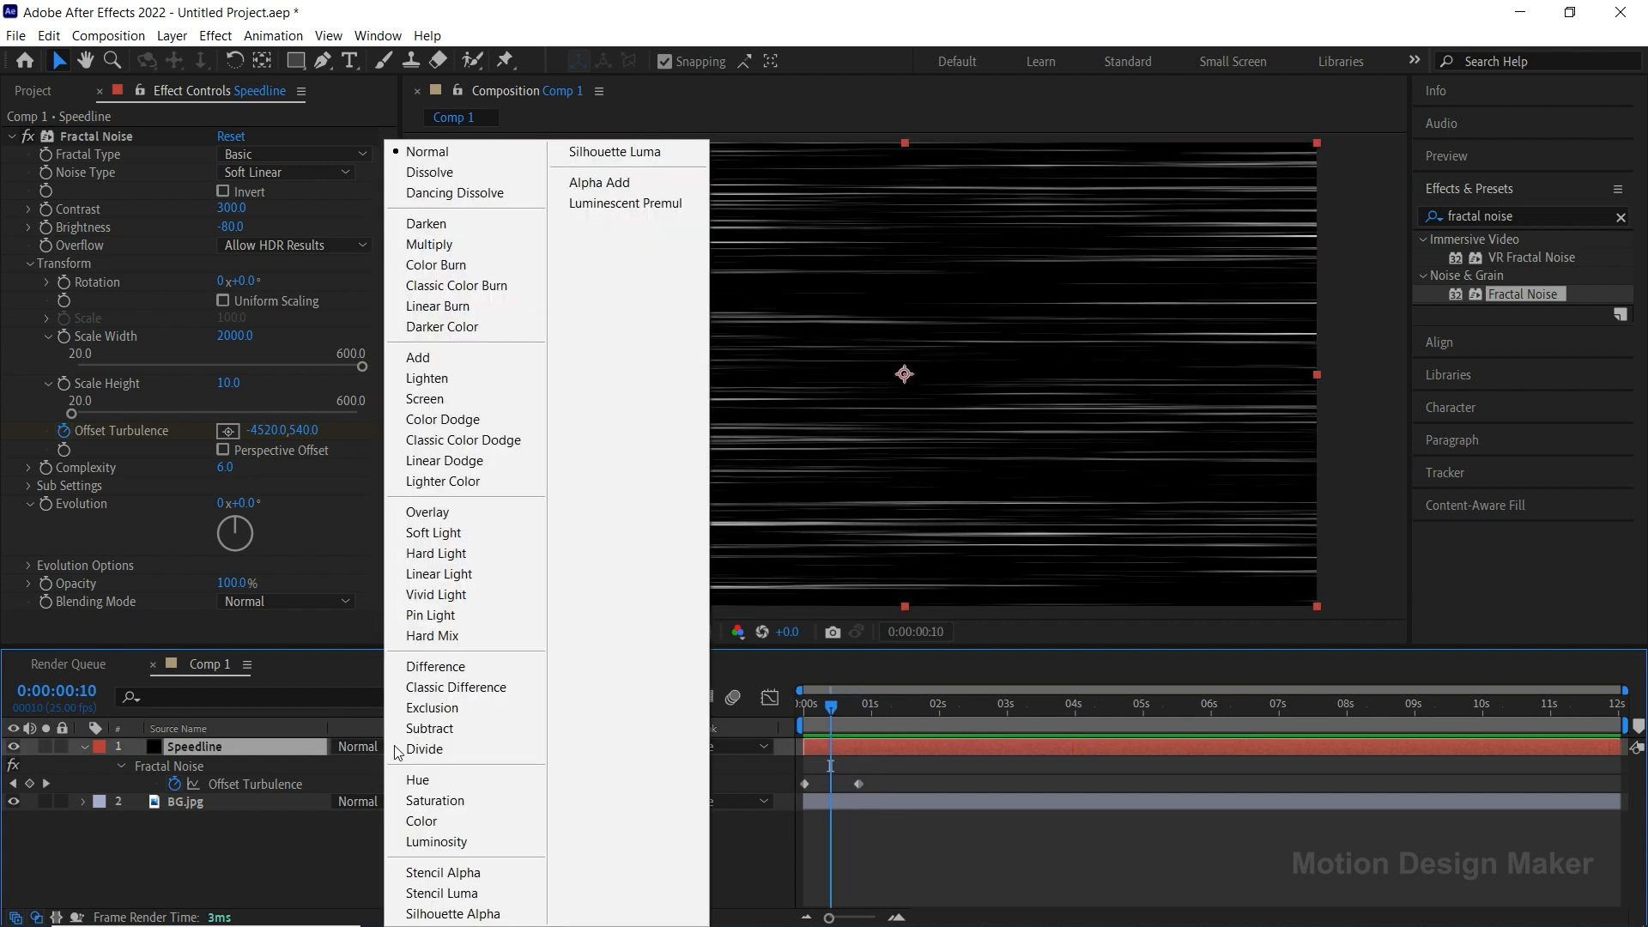
left_click(518, 400)
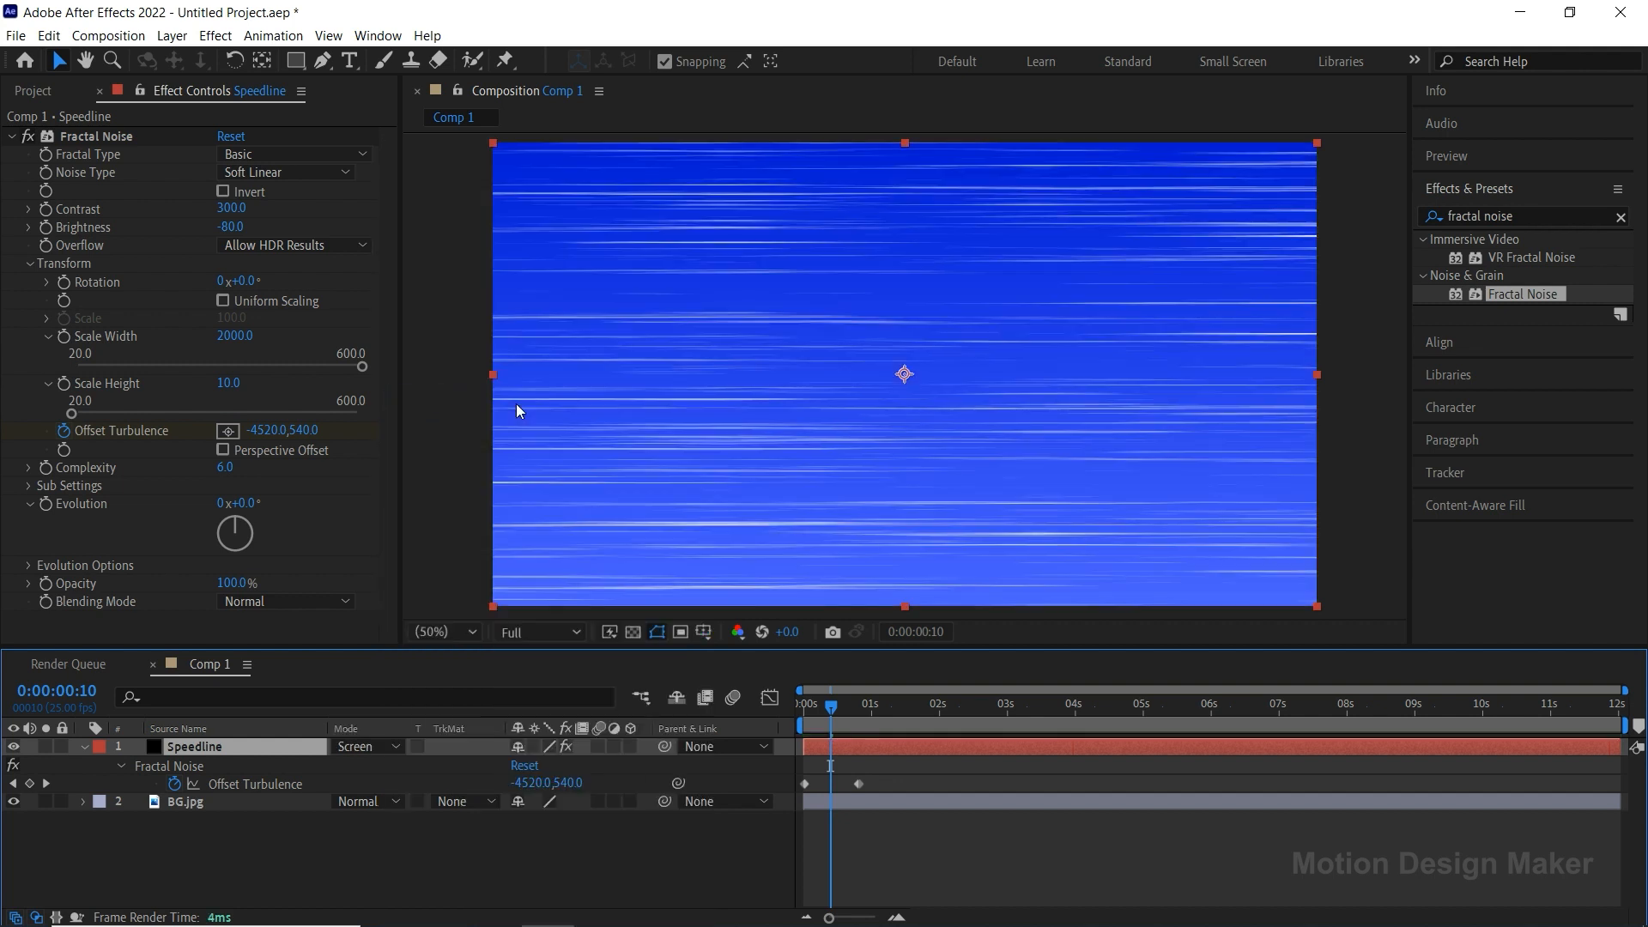
key("t")
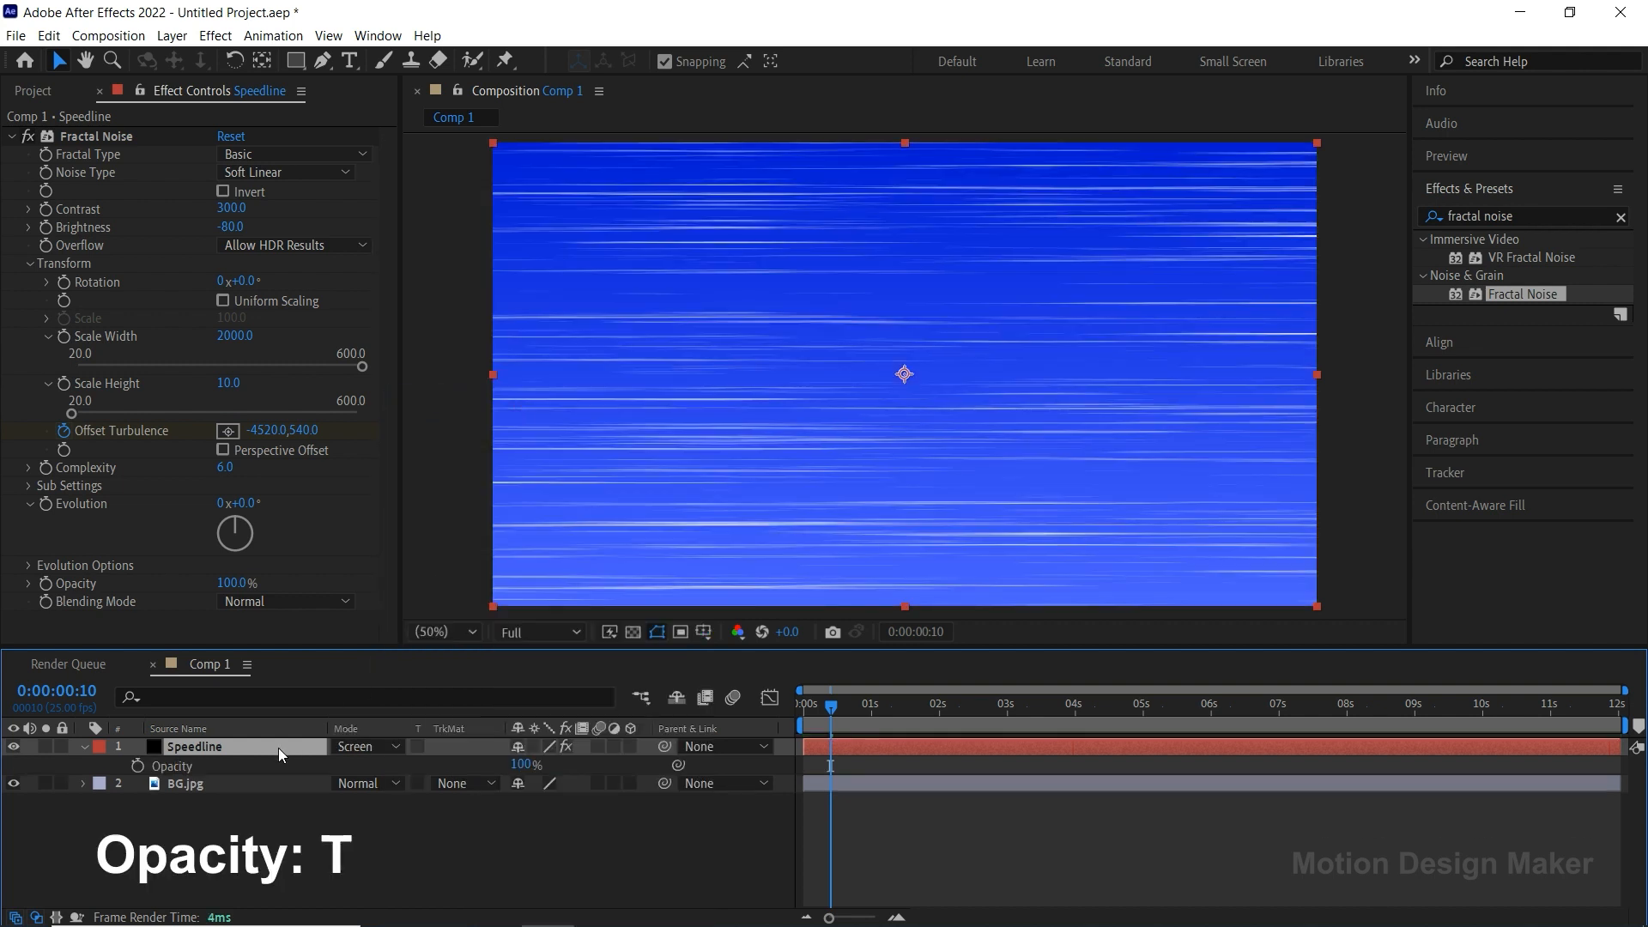
type("50")
left_click(585, 765)
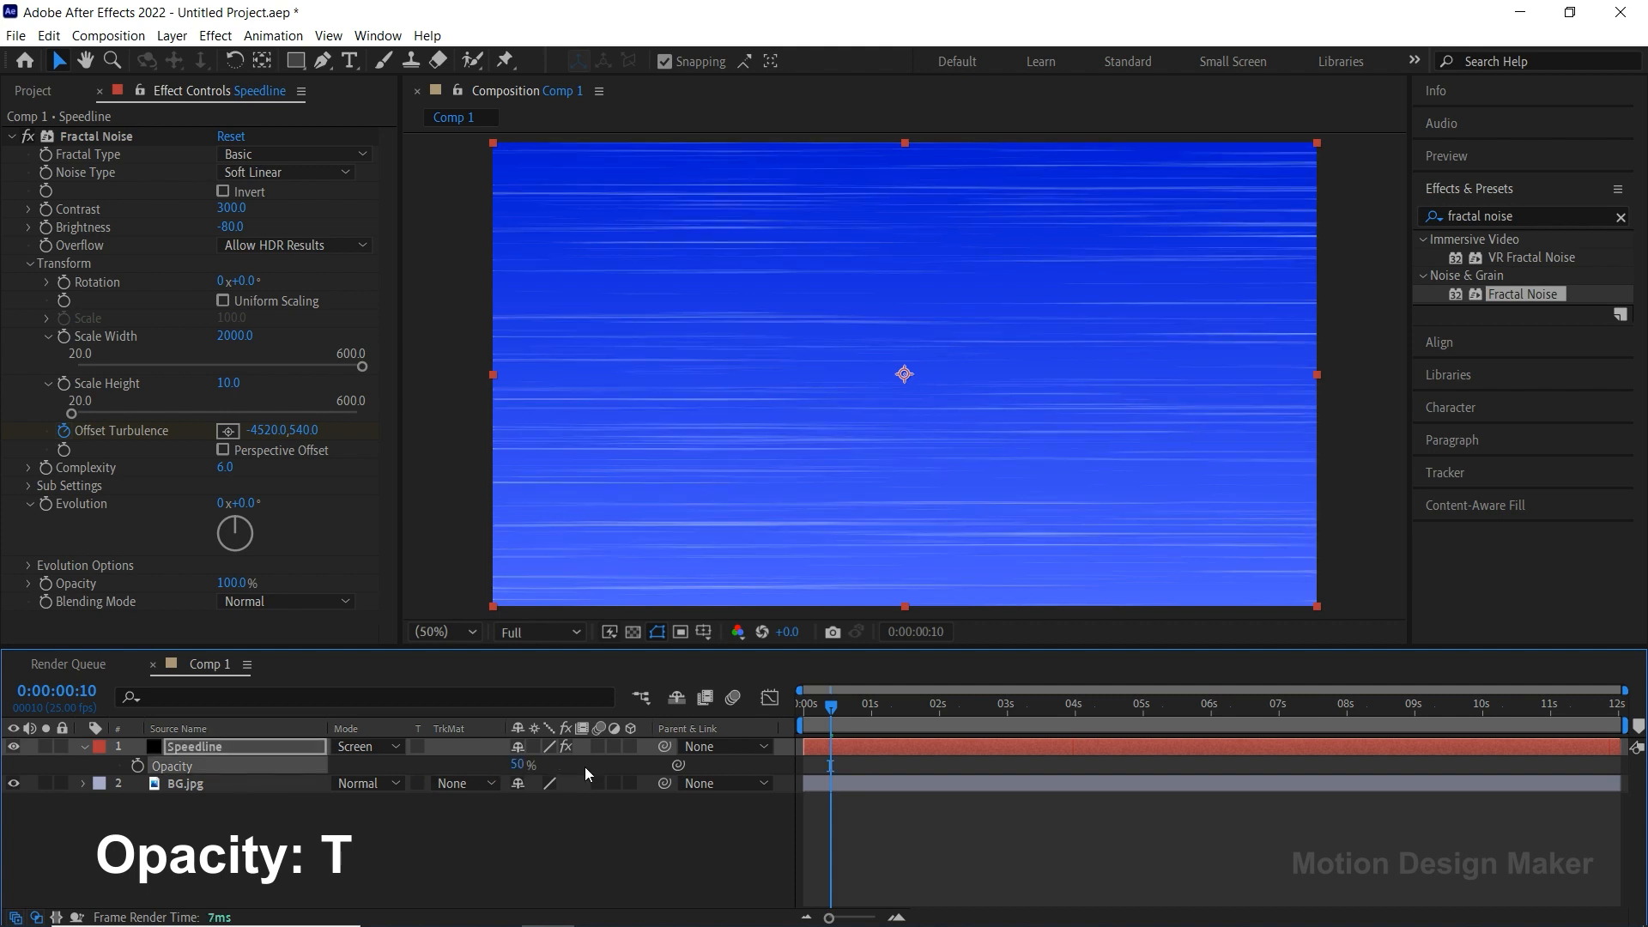
Step: Play back the speed lines blended over the blue background from the first frame
left_click_drag(829, 708, 800, 709)
left_click(908, 818)
key("space")
key("space")
left_click_drag(898, 708, 790, 719)
key("space")
key("space")
Step: Pre-compose the Speedline and BG.jpg layers together into a new composition named Speedline
left_click(829, 746)
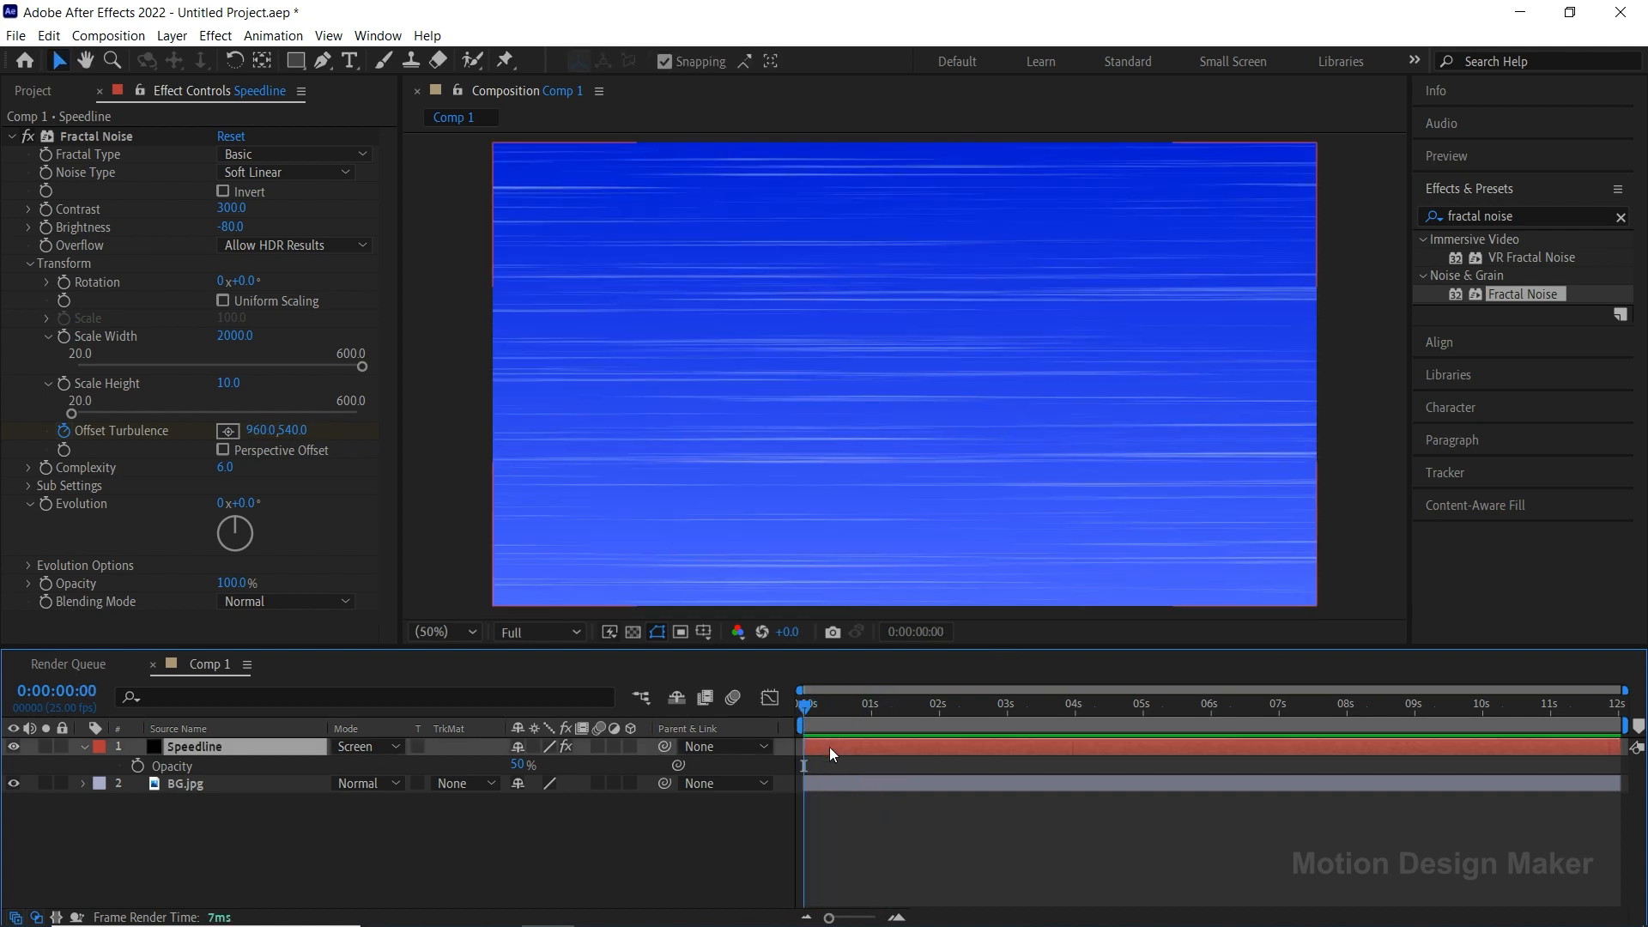
left_click(824, 783, "ctrl")
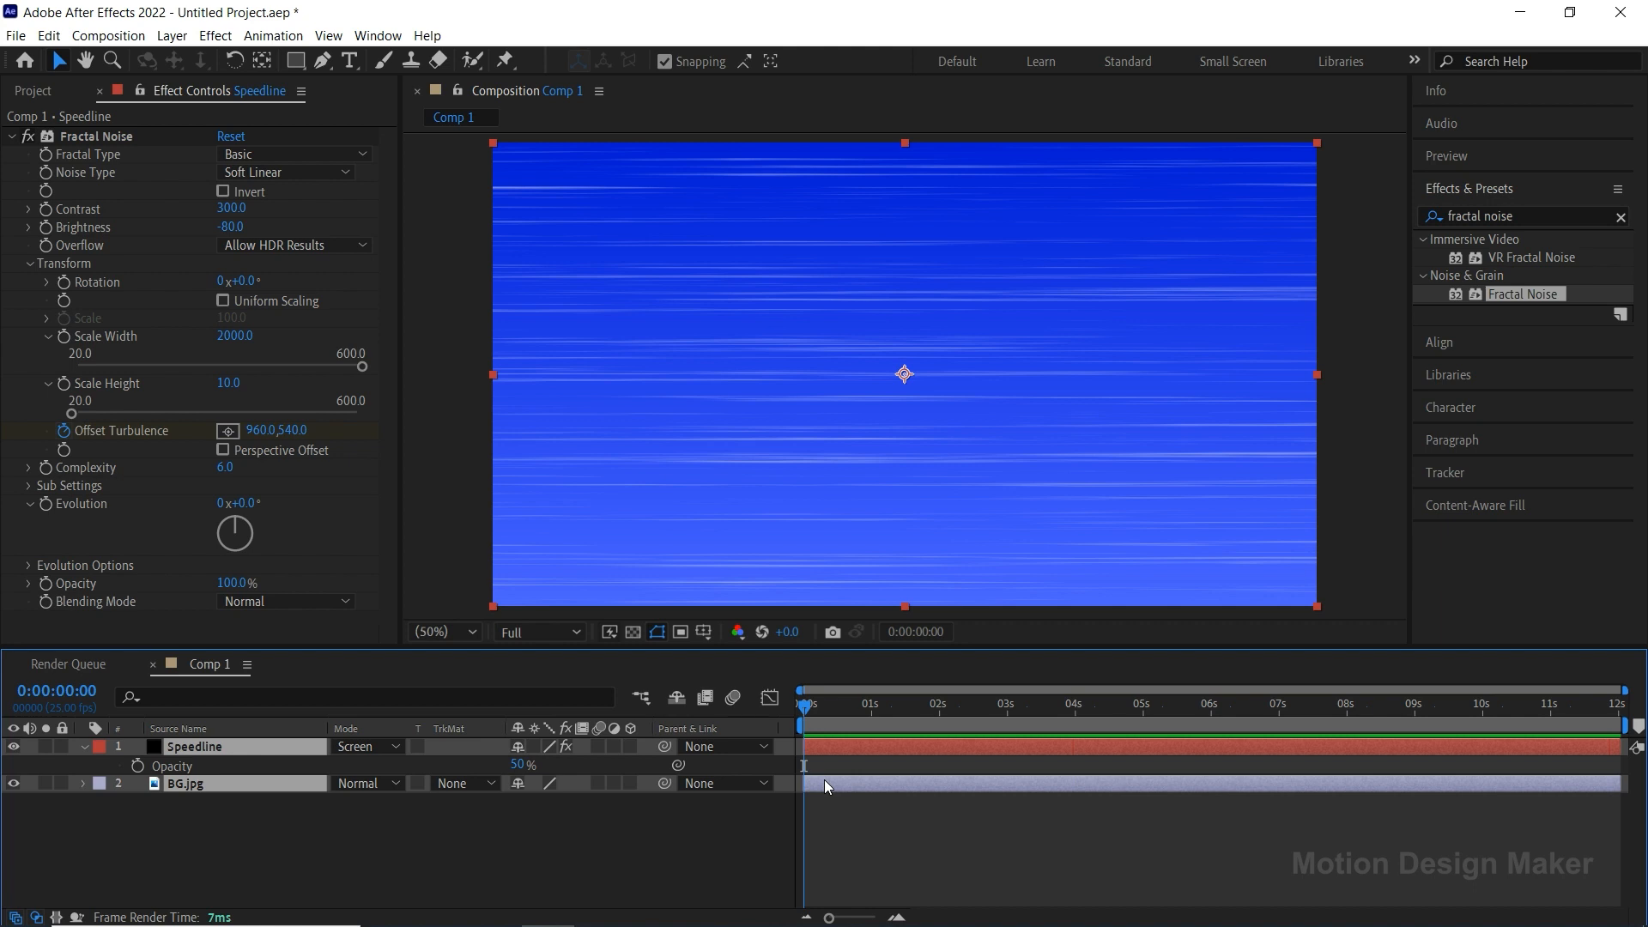
left_click(185, 41)
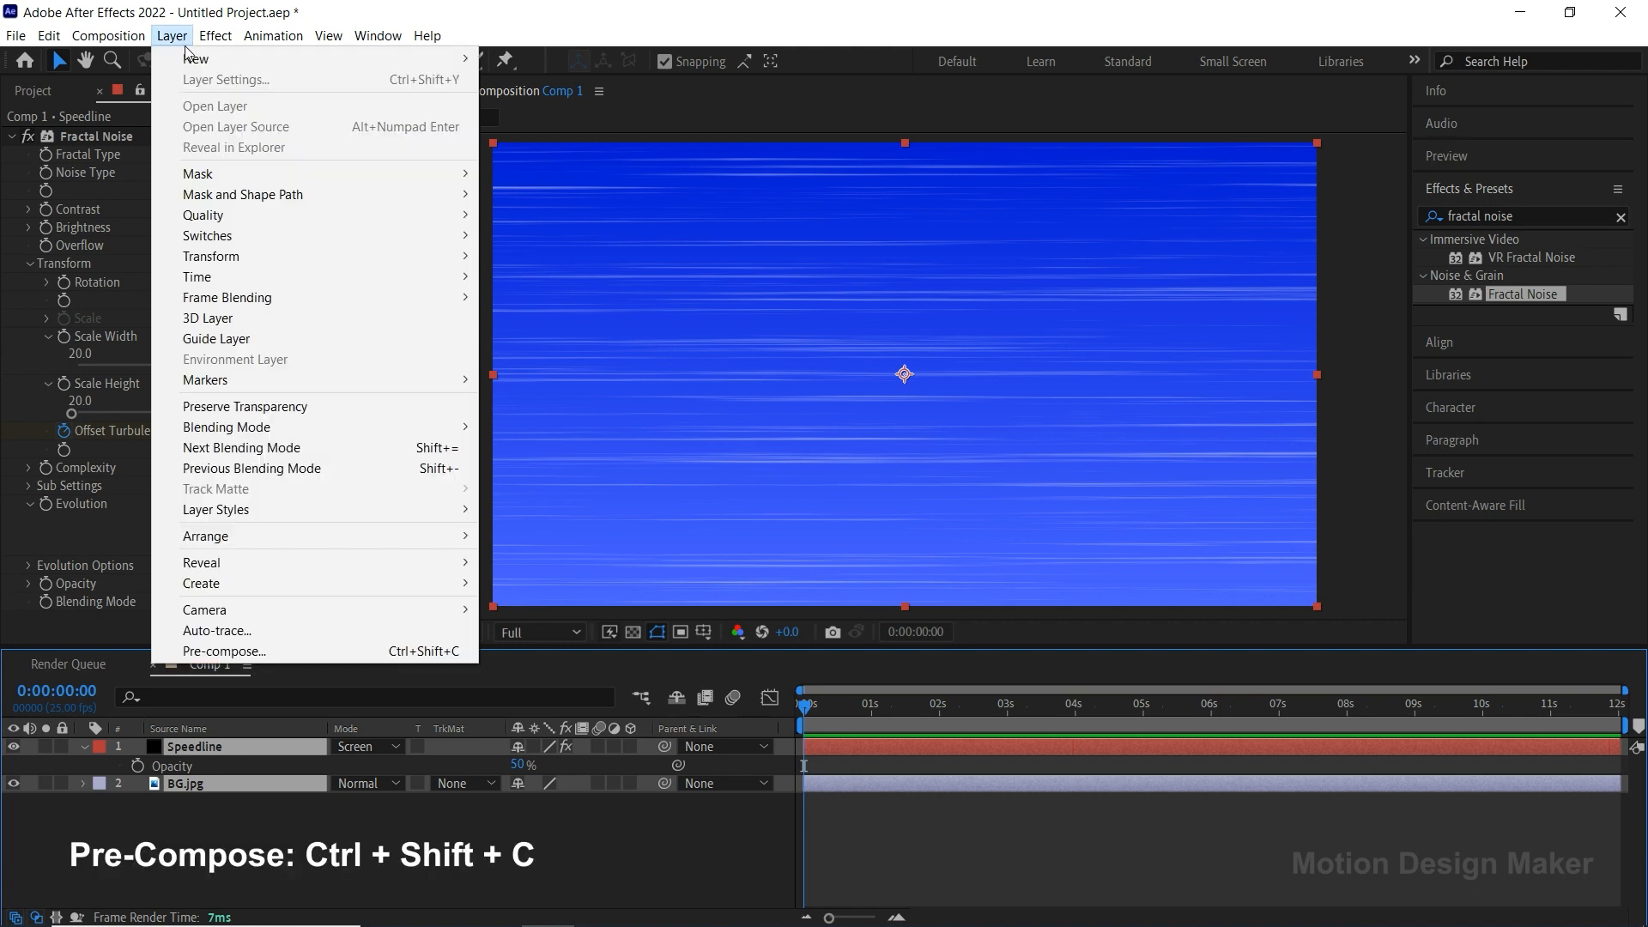
left_click(335, 652)
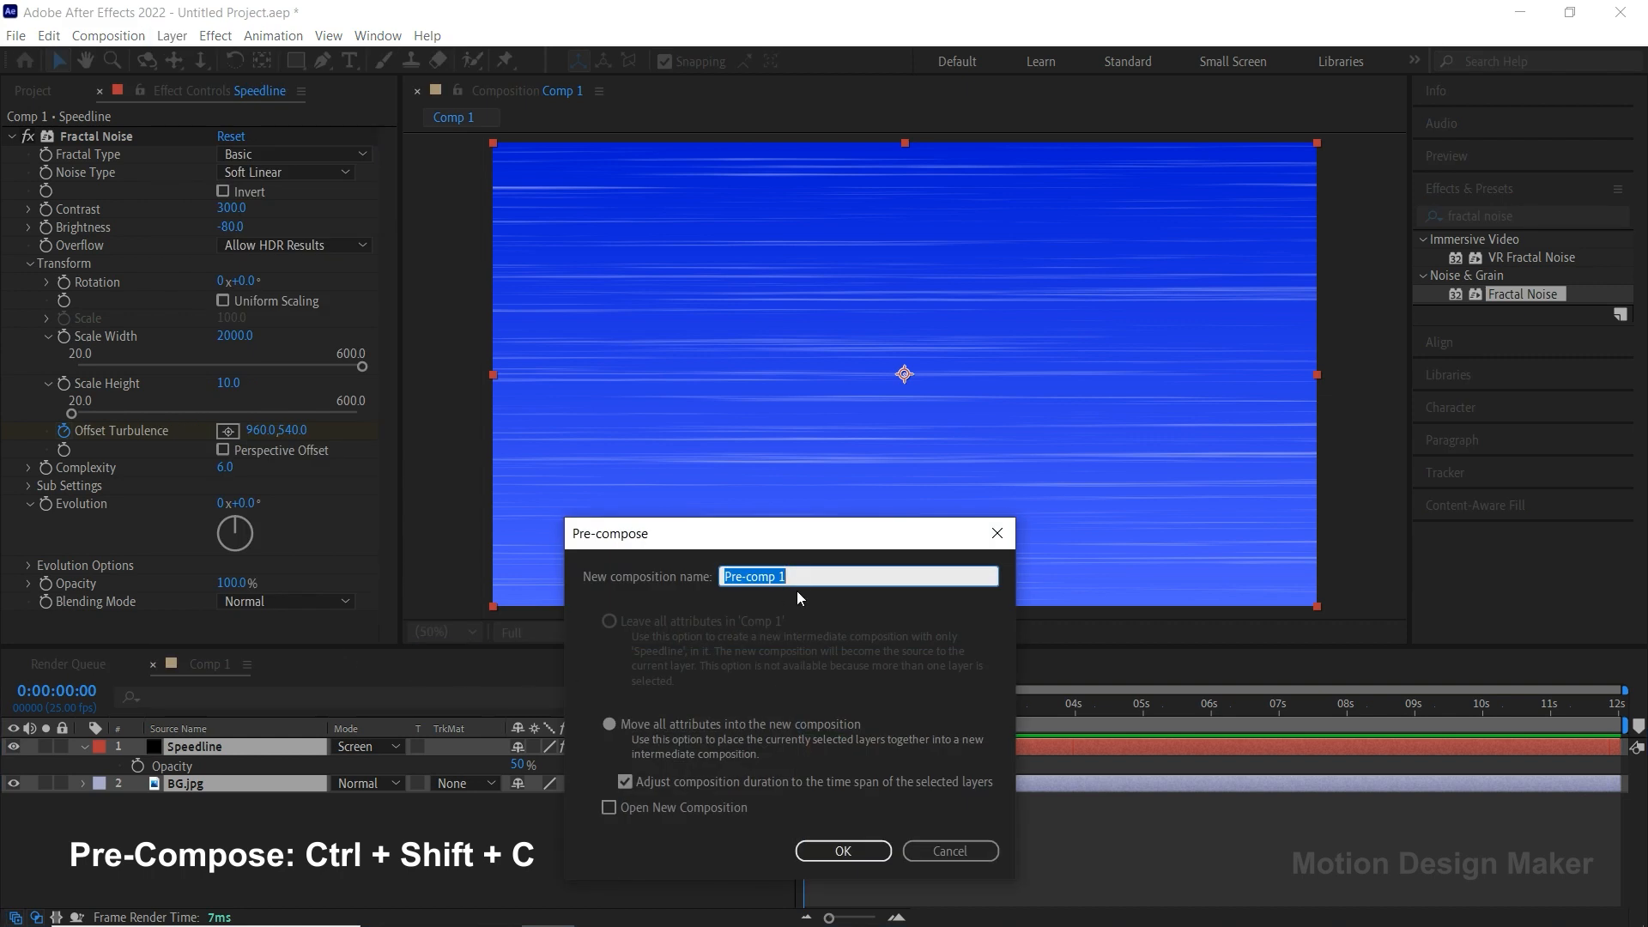
type("Speedline")
left_click(869, 852)
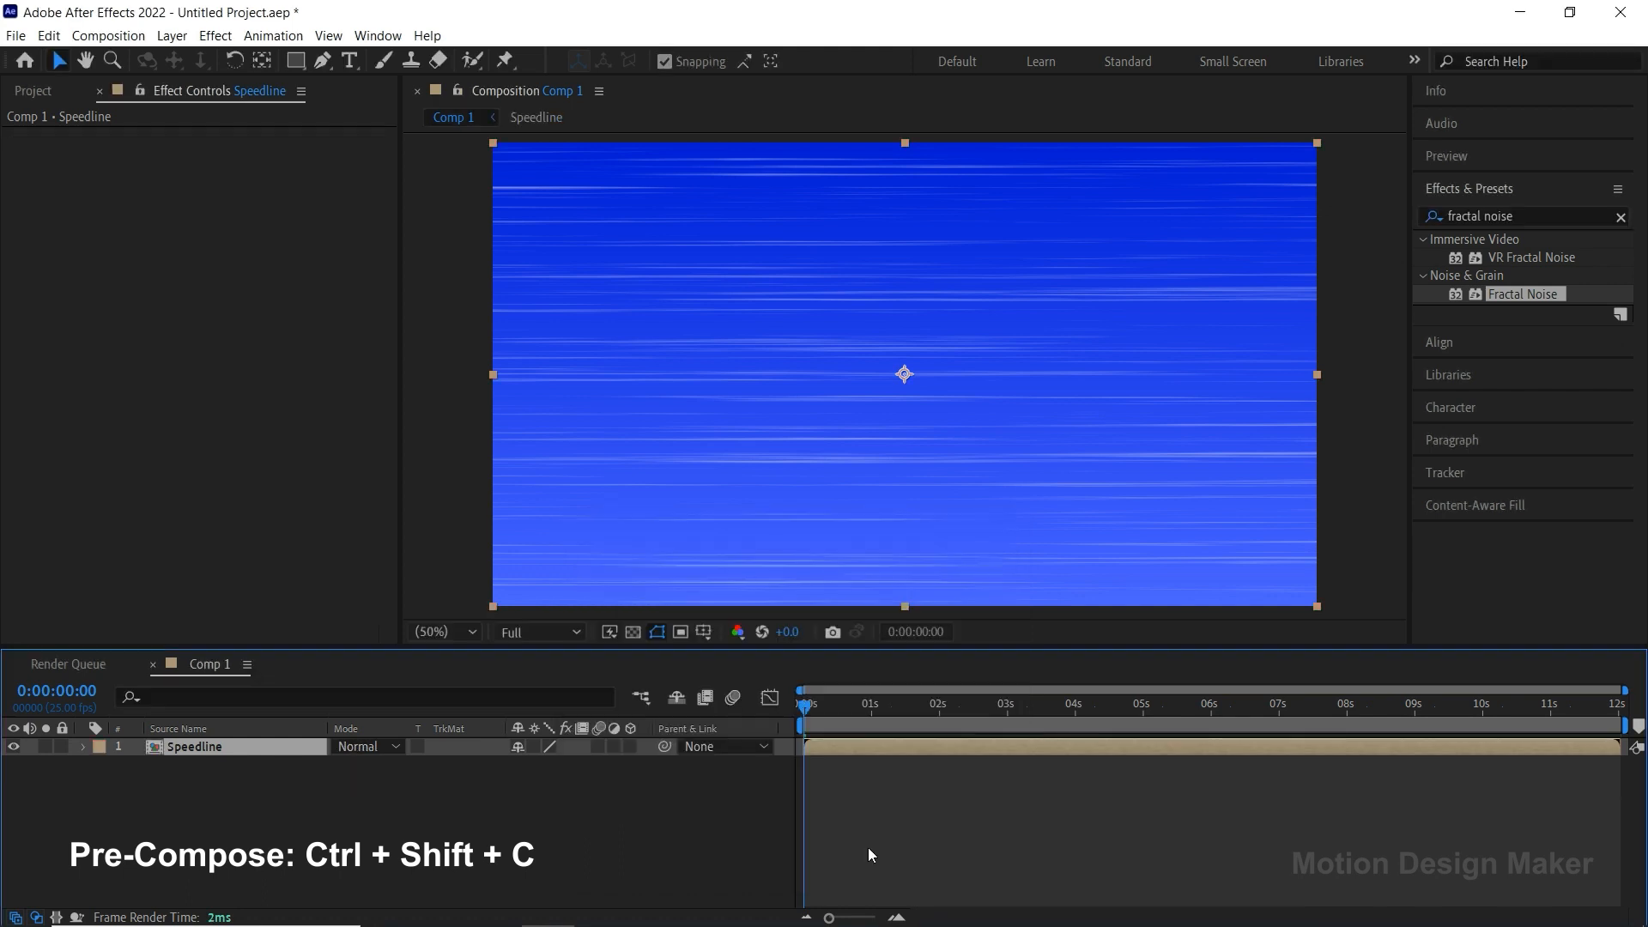
Step: In the Speedline pre-composition, end the work area at the second Offset Turbulence keyframe (0:00:00:20) and trim the composition to it
double_click(856, 743)
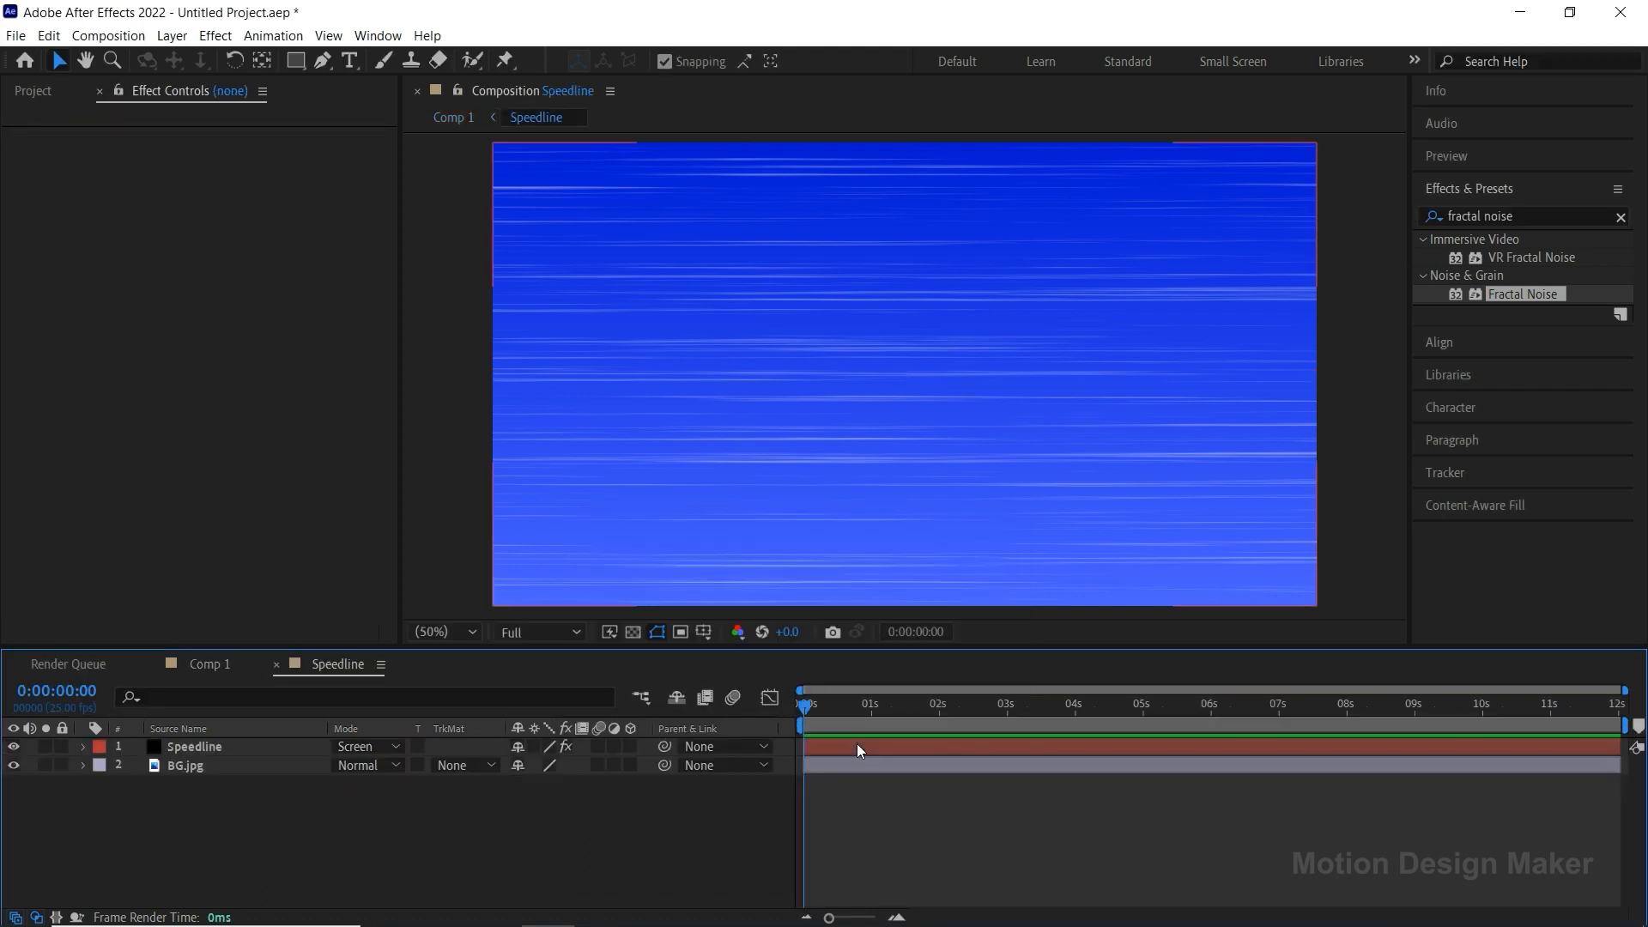
left_click(857, 744)
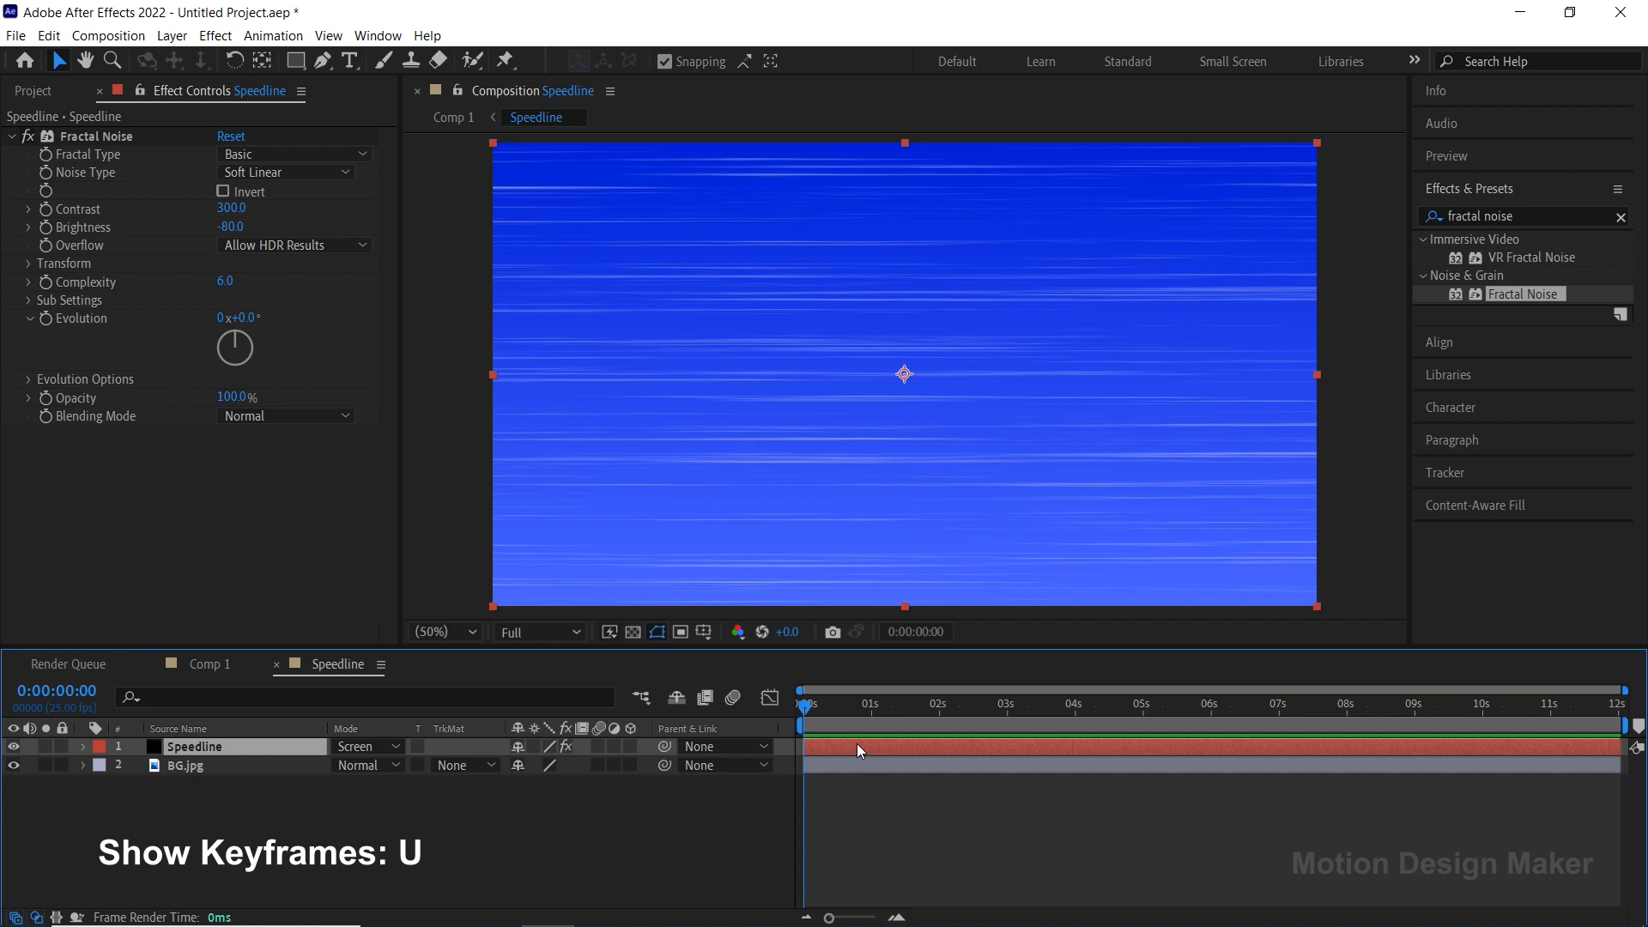
key("u")
left_click(811, 705)
left_click_drag(811, 706, 862, 718)
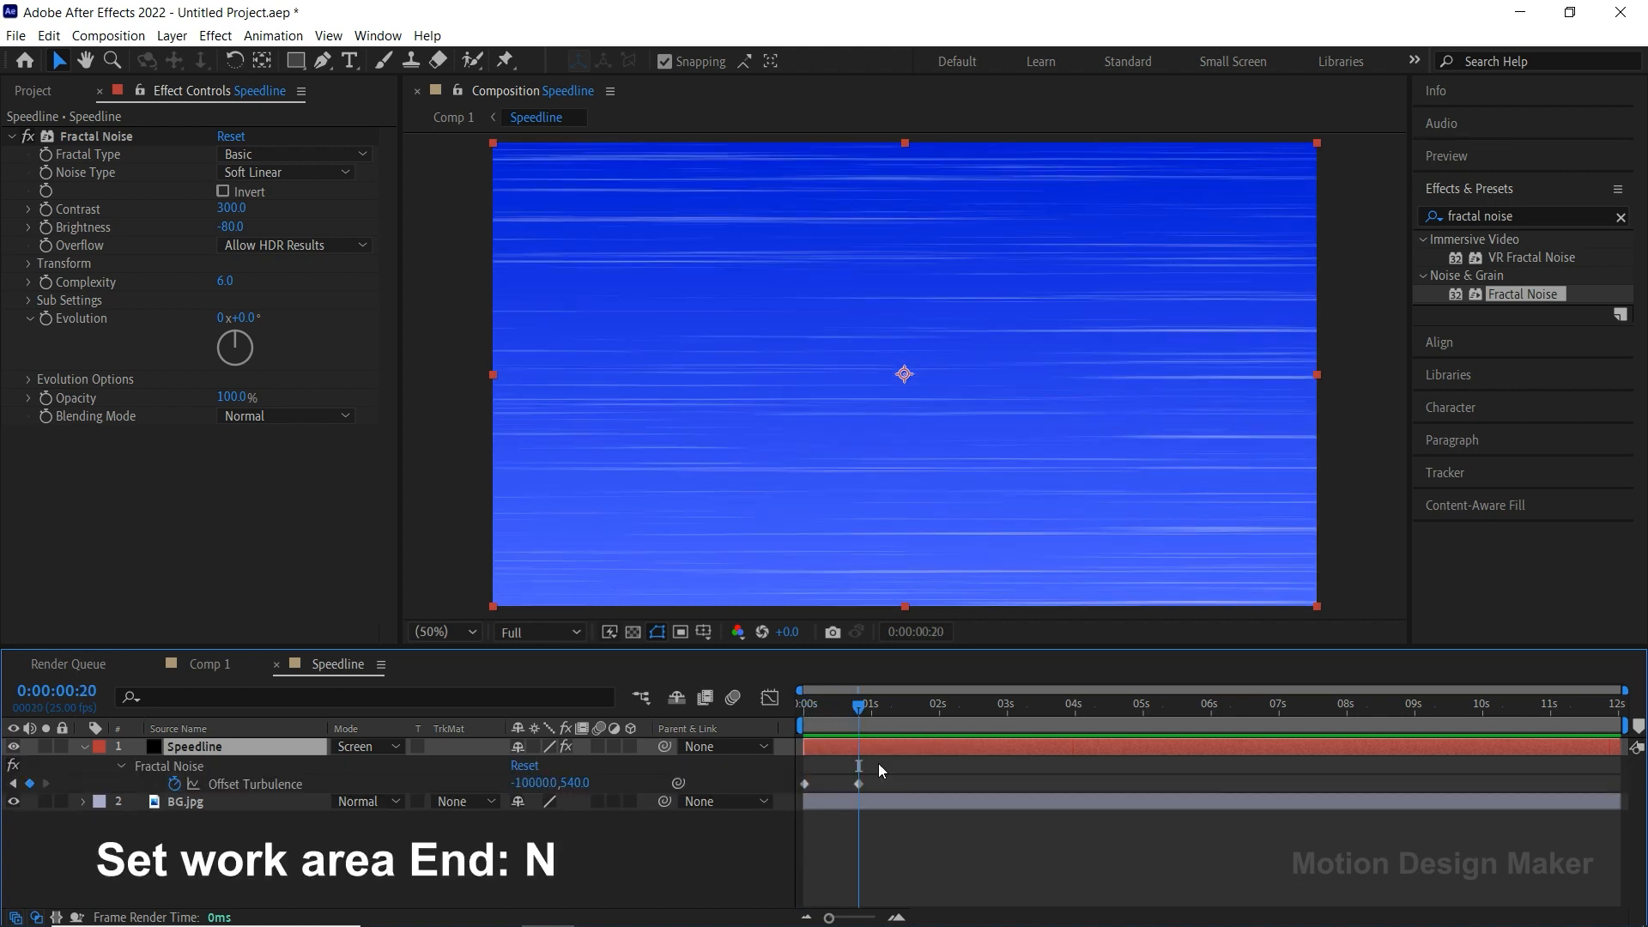
key("n")
right_click(827, 722)
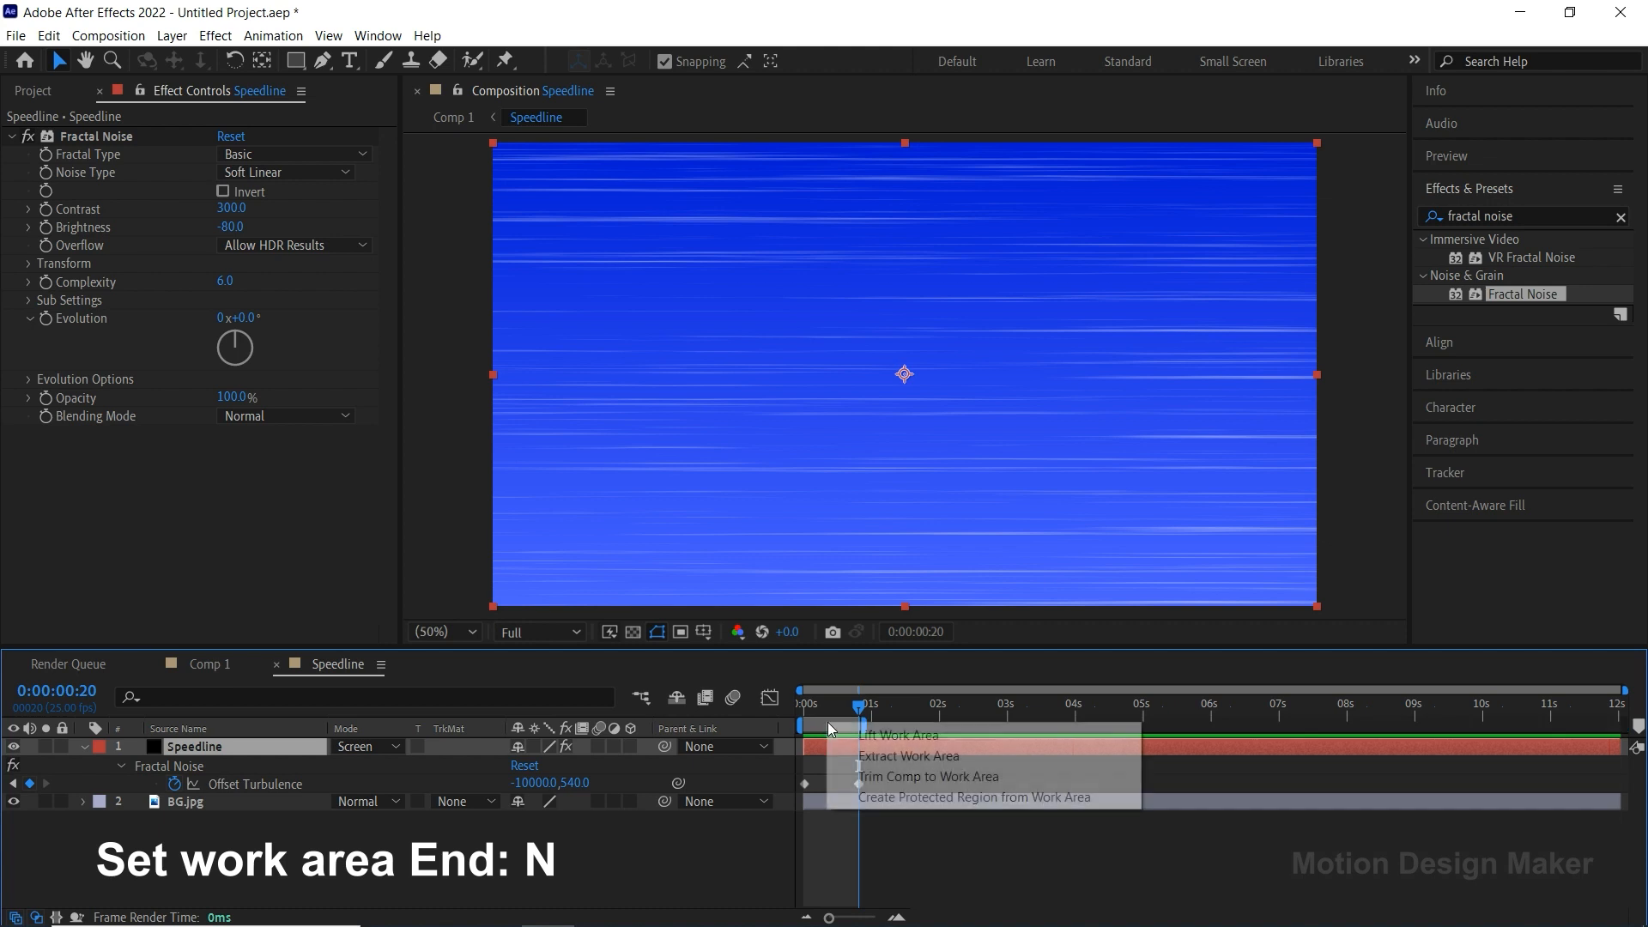
left_click(995, 777)
left_click(991, 775)
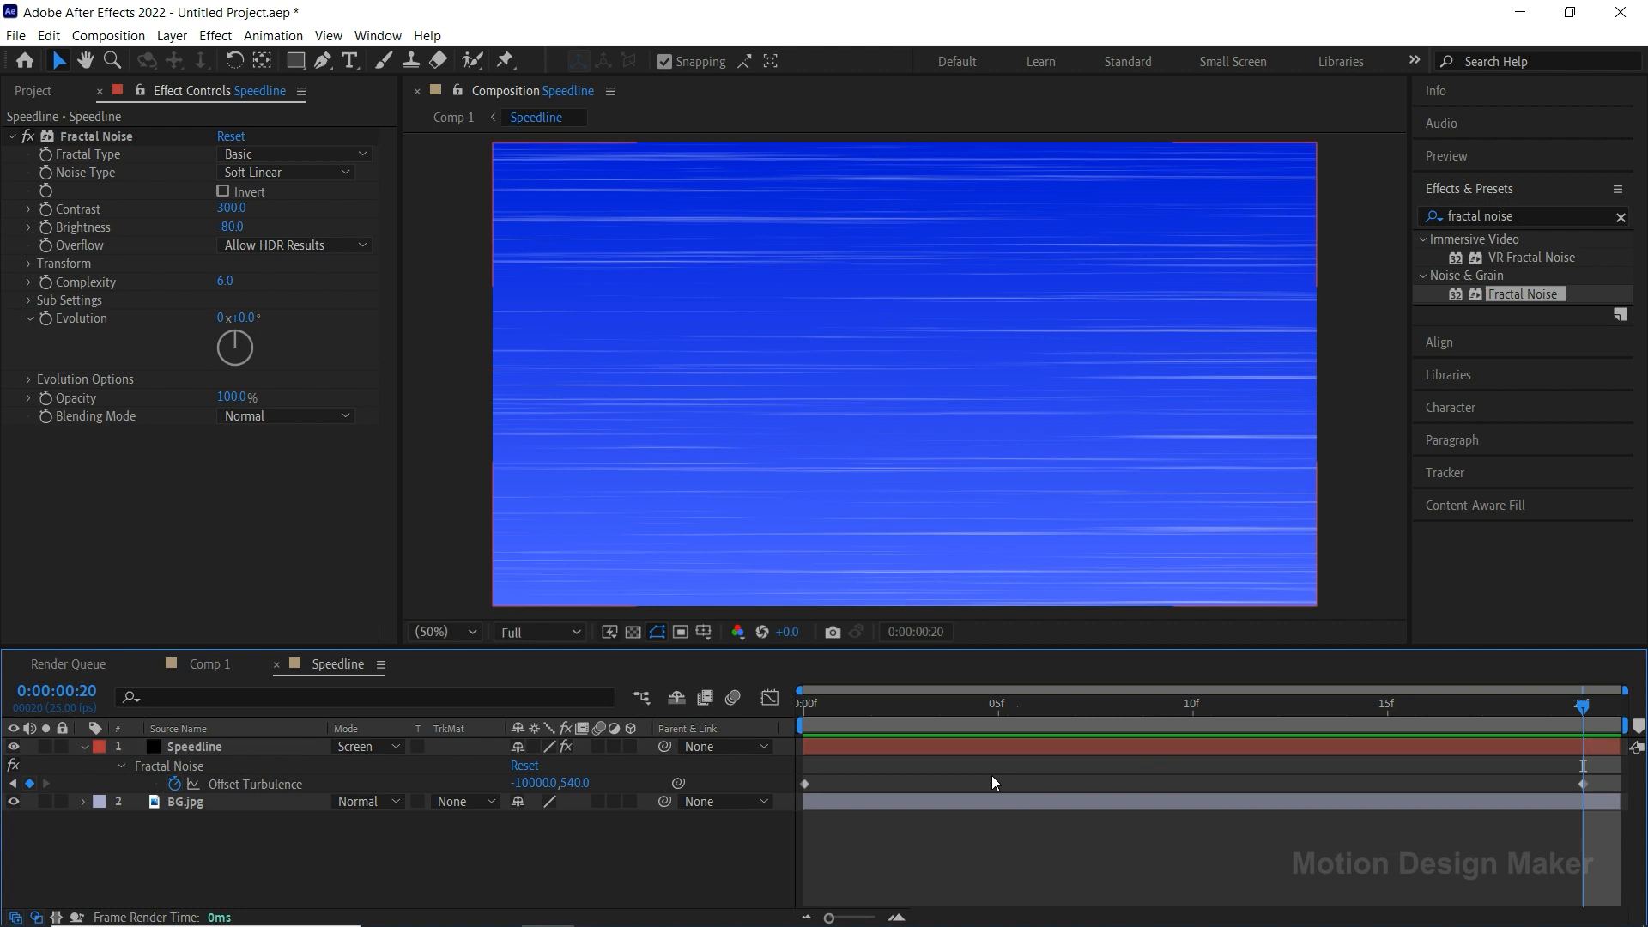
Step: Return to Comp 1 through the composition mini-flowchart and preview the trimmed Speedline clip
key("Tab")
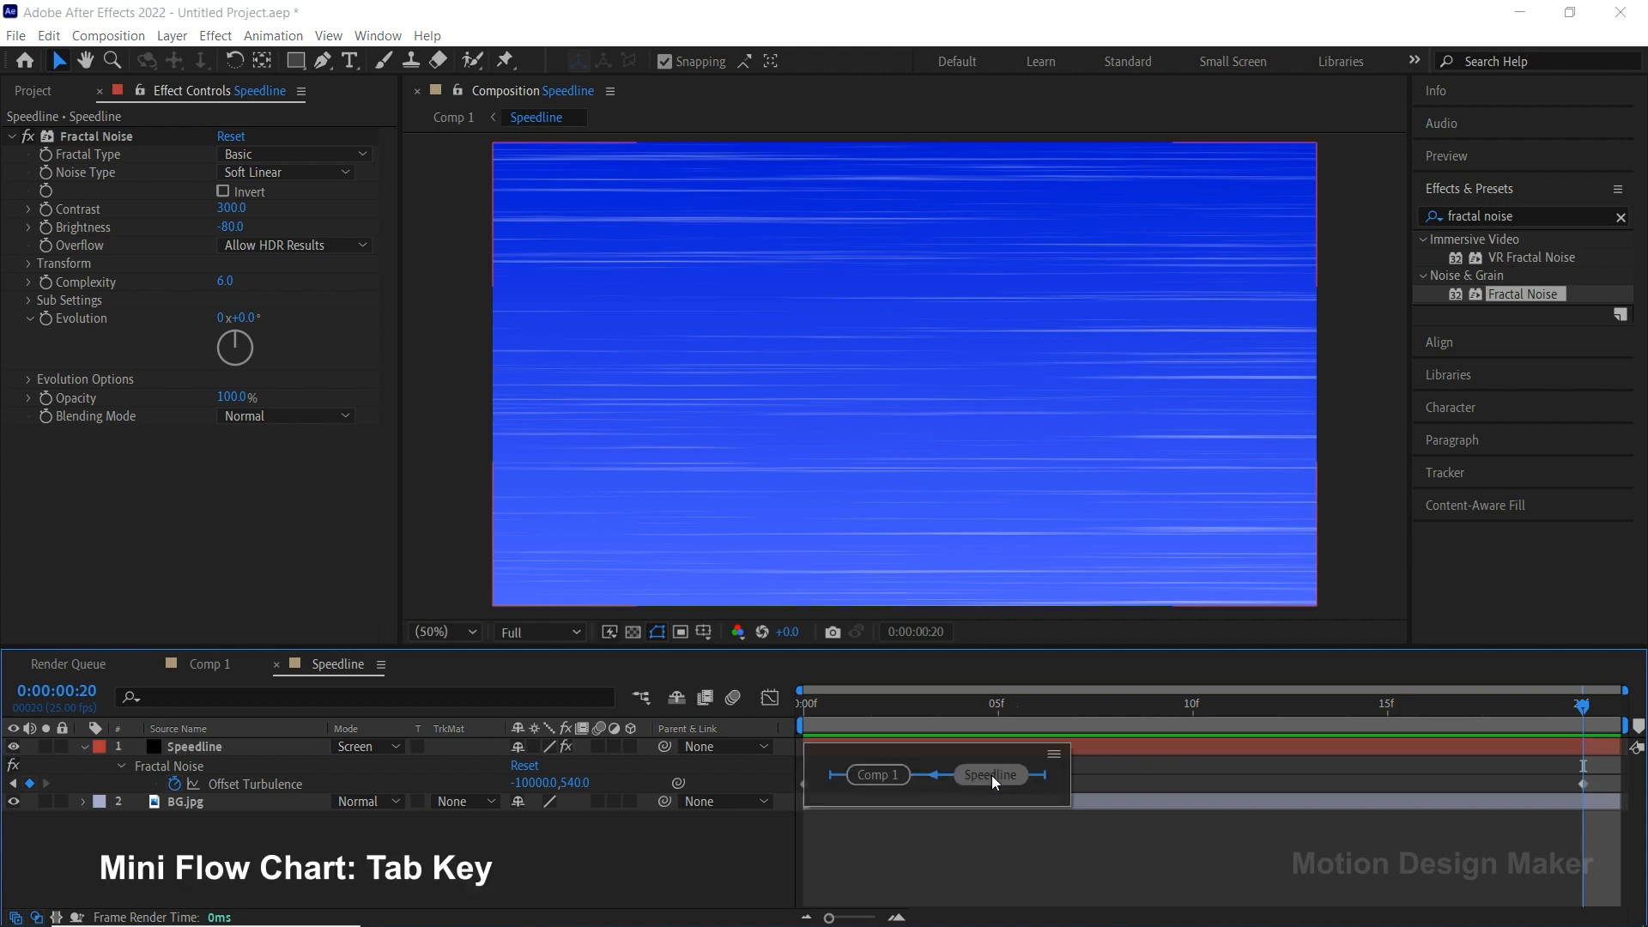
left_click(894, 775)
key("space")
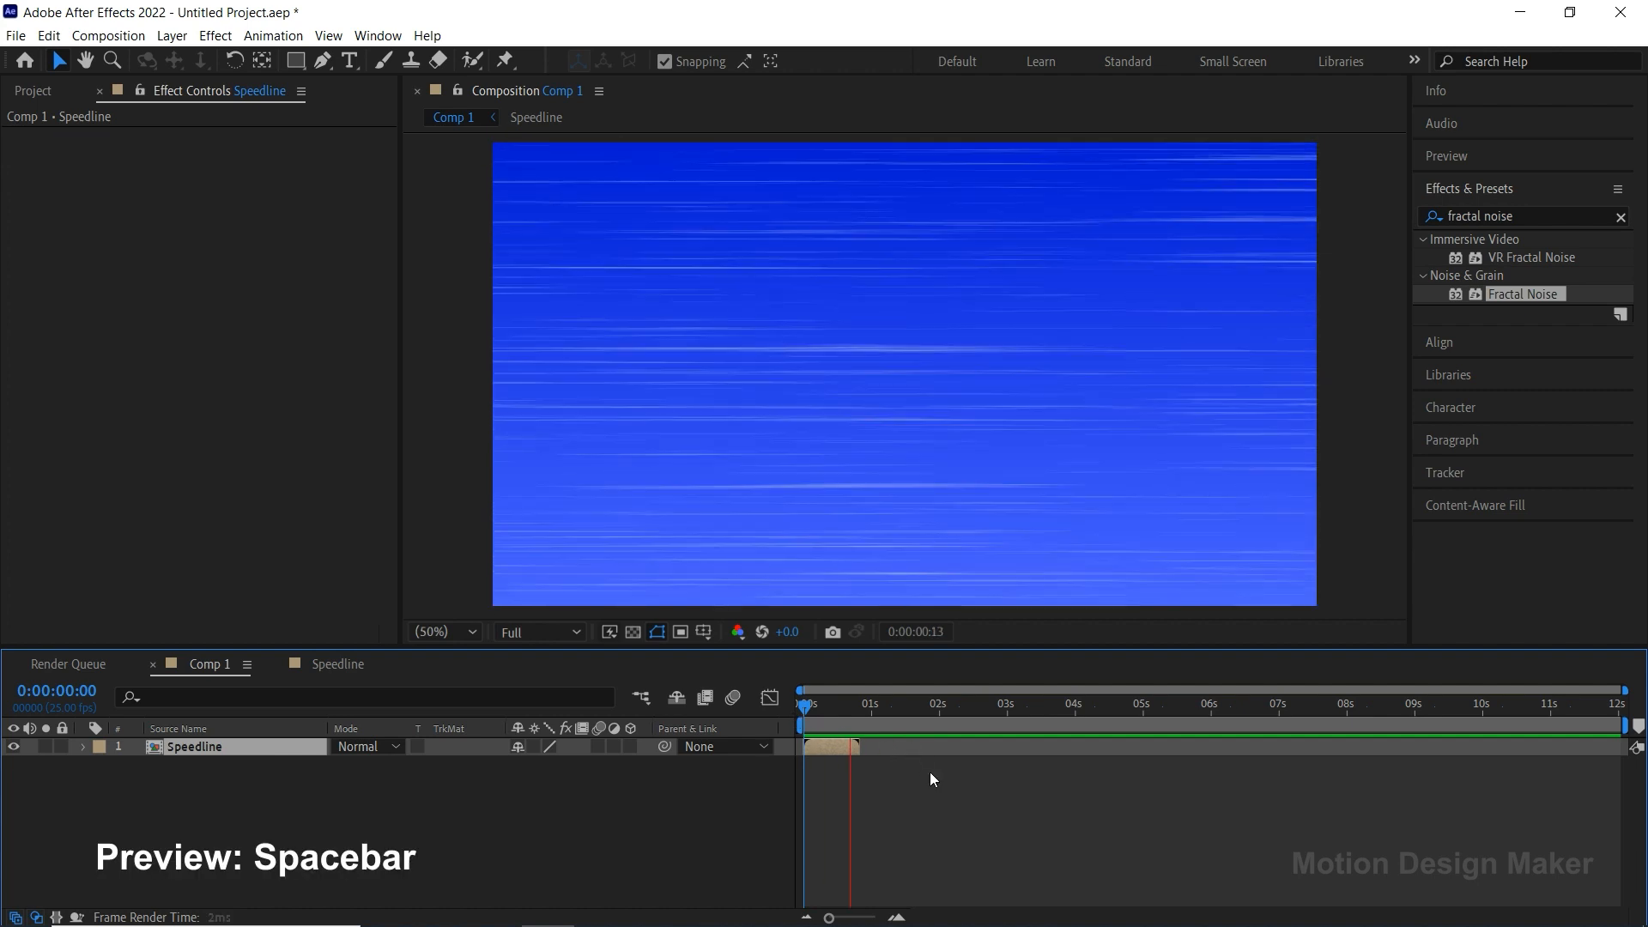
Step: Stop the playback and enable time remapping on the Speedline layer in Comp 1
key("space")
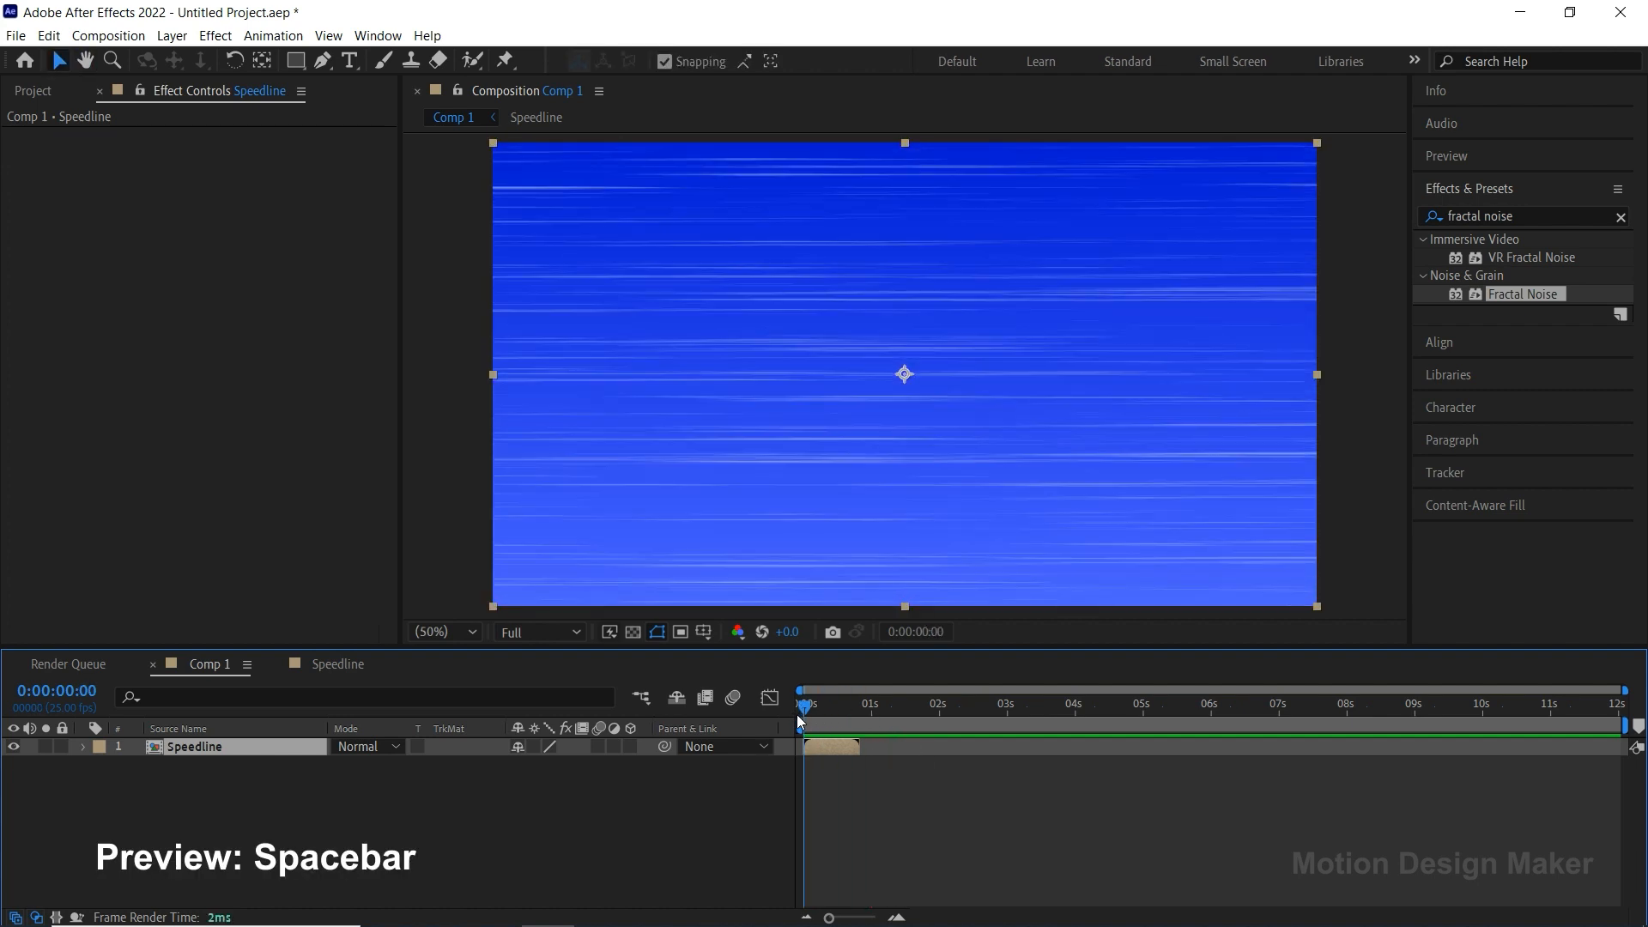
right_click(292, 745)
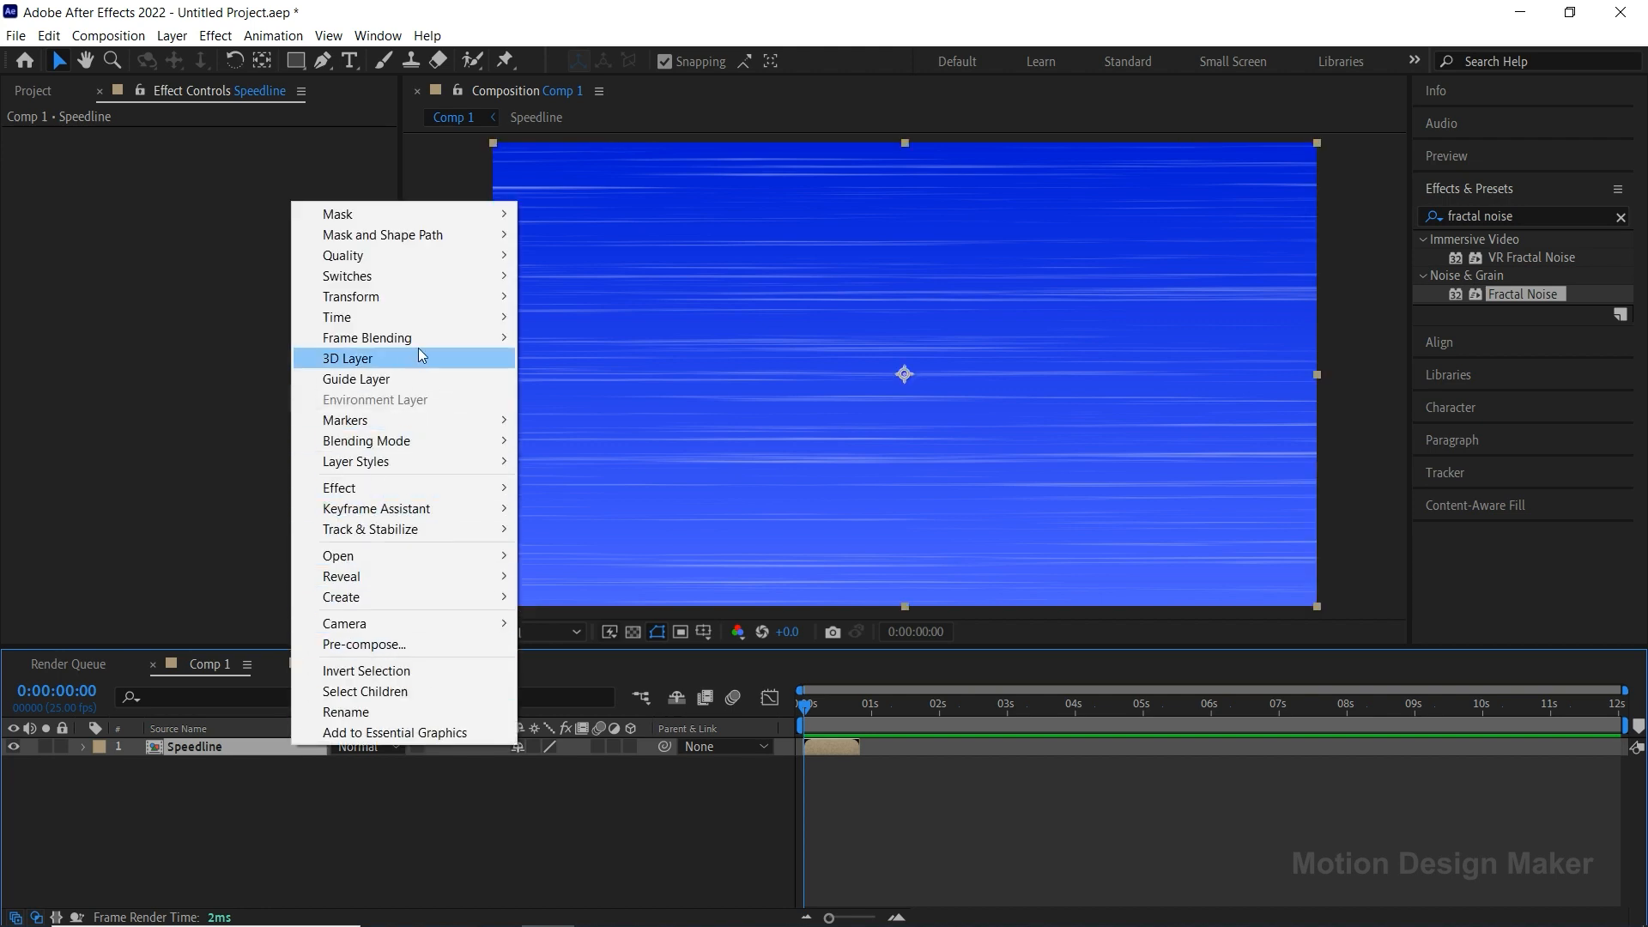
mouse_move(436, 324)
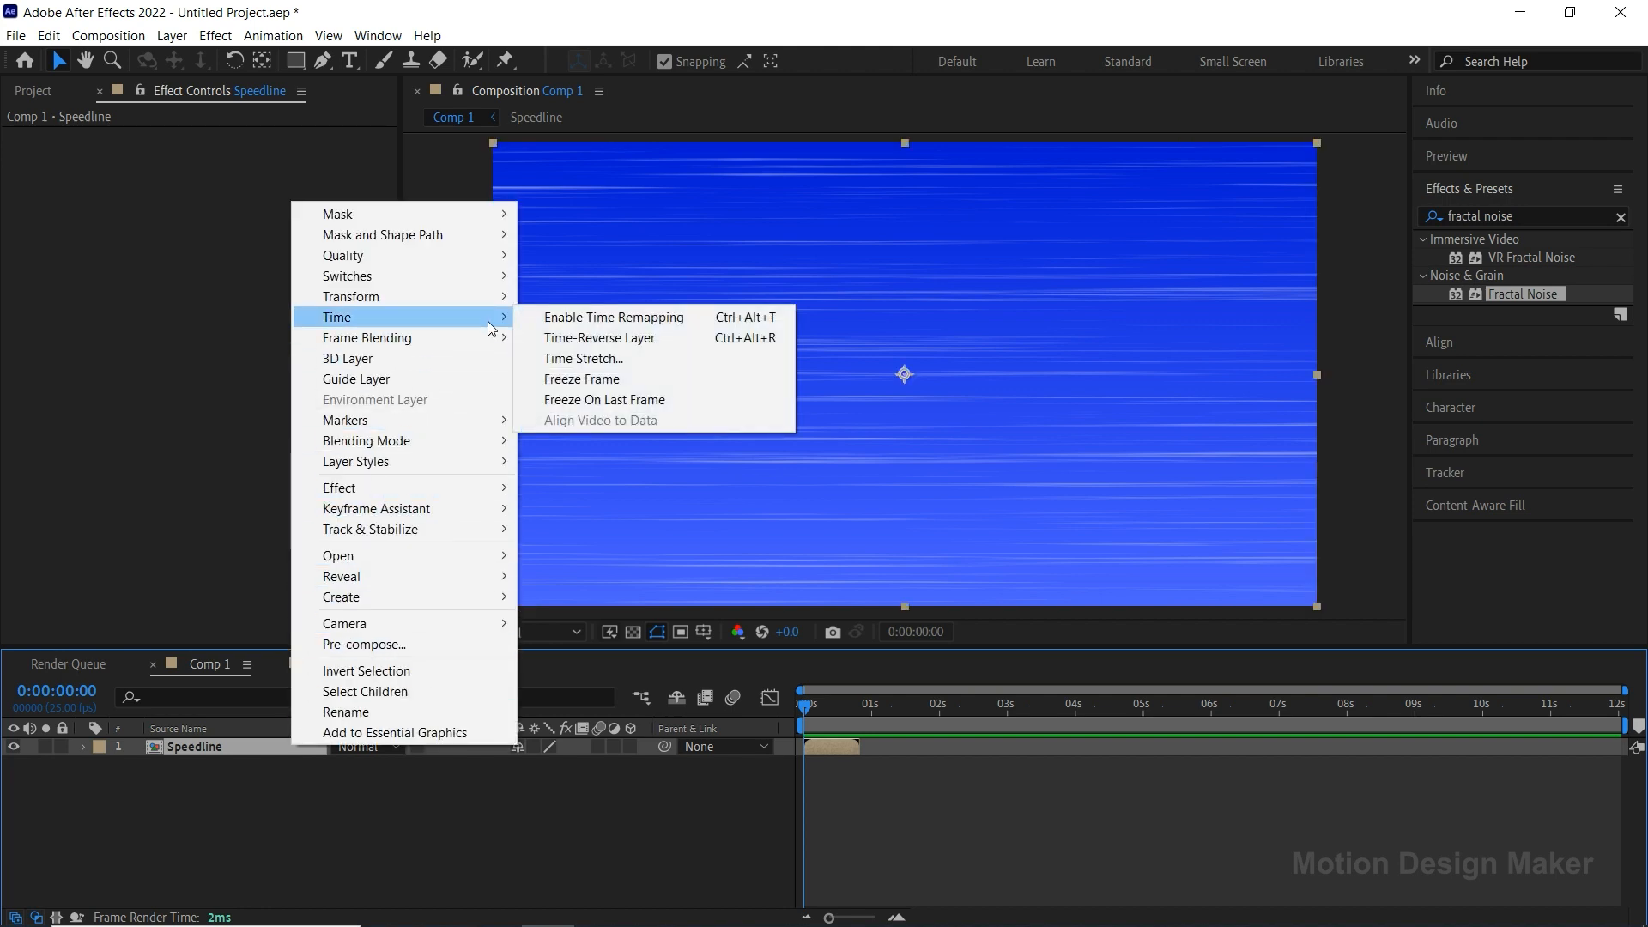
left_click(631, 320)
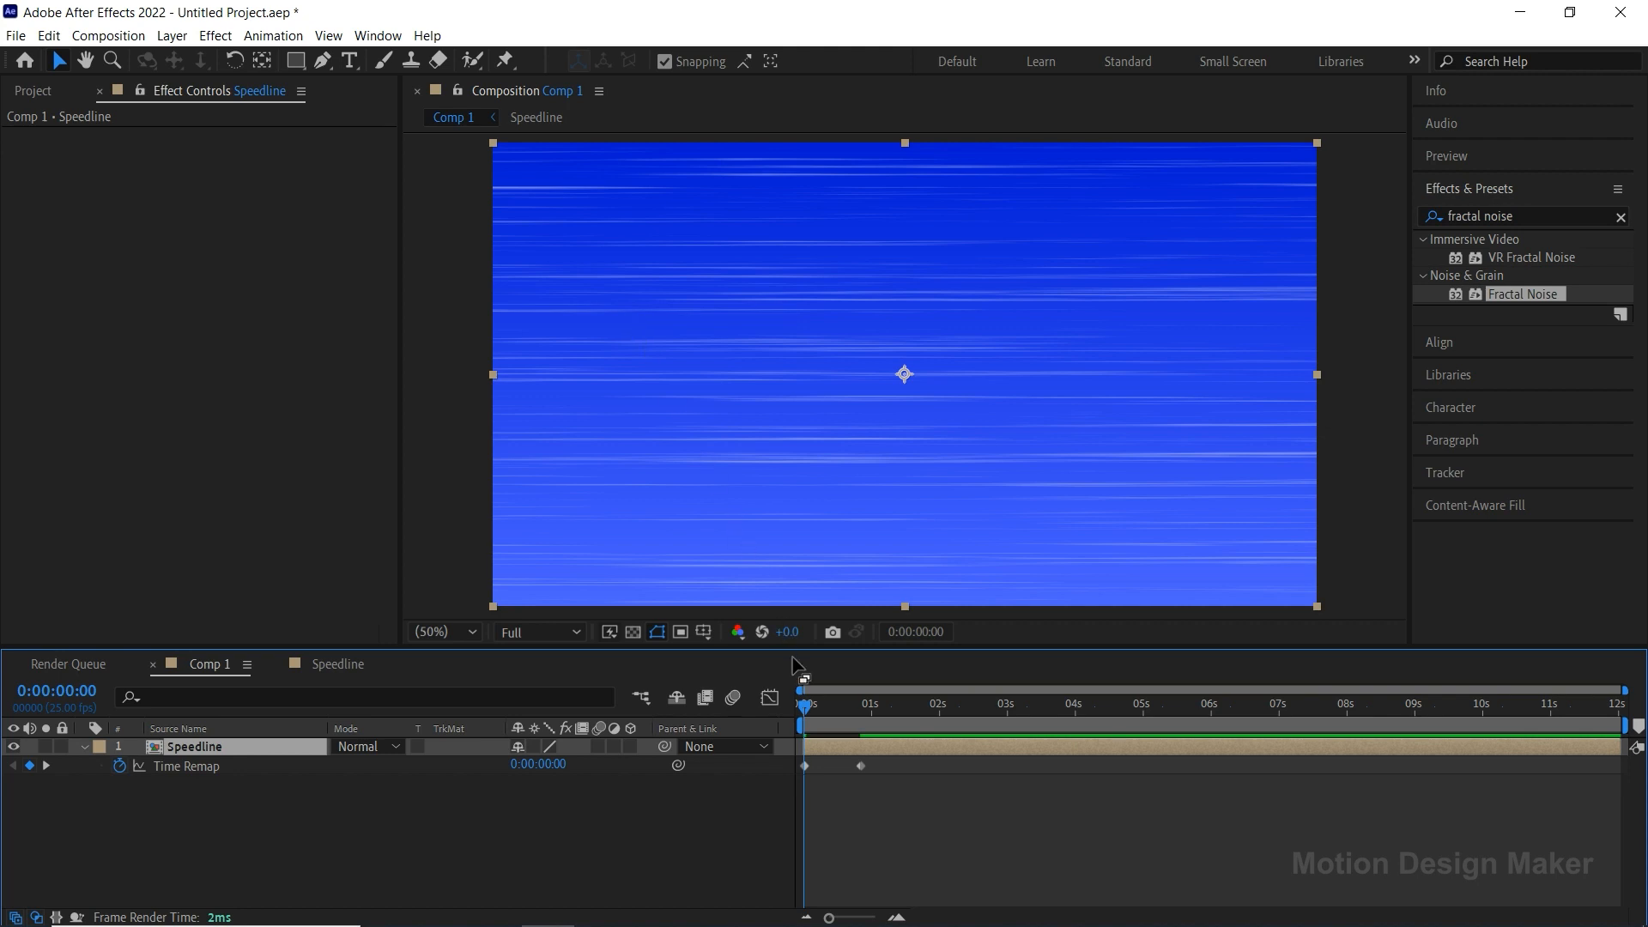
Step: Add a Time Remap keyframe to the Speedline layer at 0:00:00:20, one frame before the existing end keyframe
left_click_drag(804, 713, 861, 723)
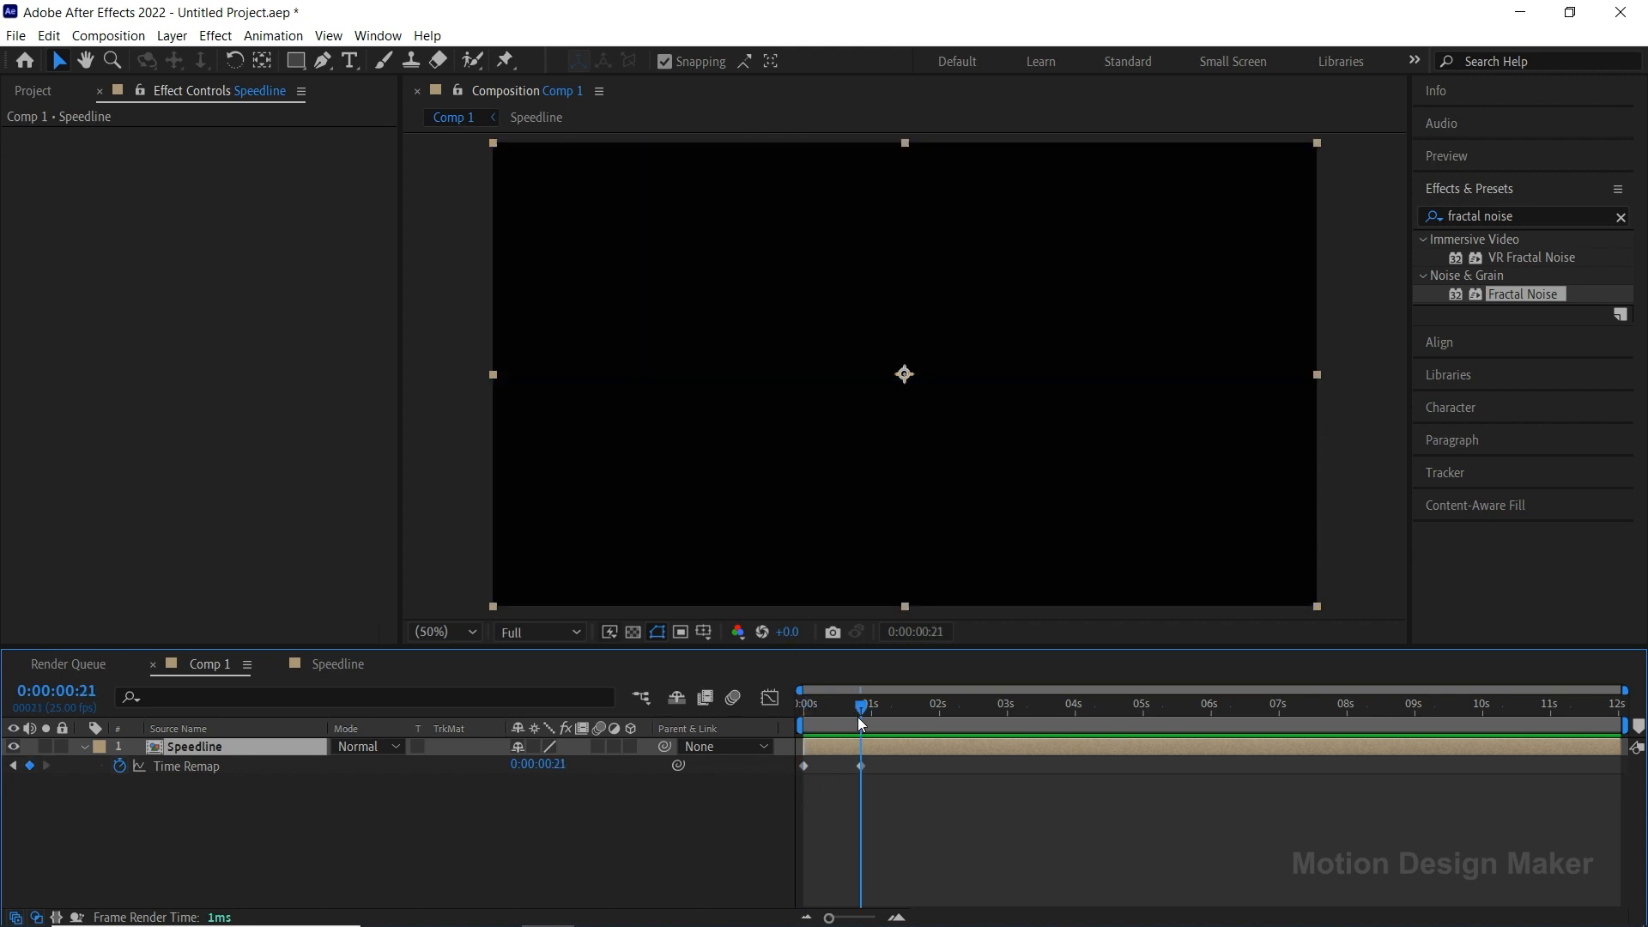
key("equal")
key("equal")
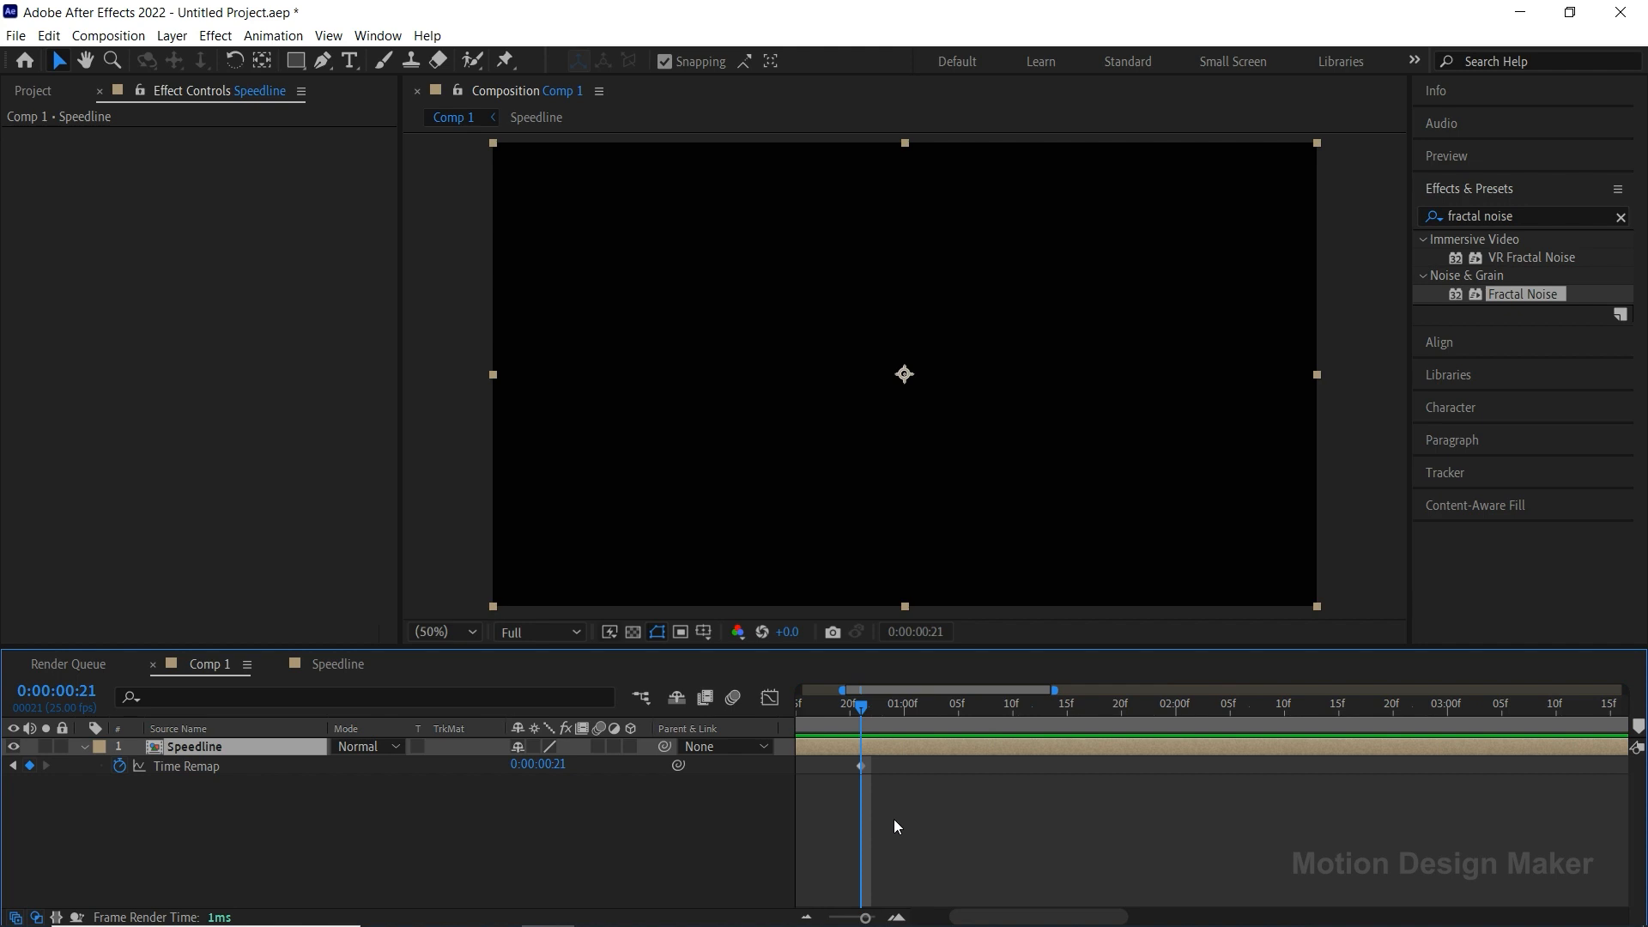
left_click_drag(983, 921, 947, 921)
left_click_drag(1033, 704, 1026, 703)
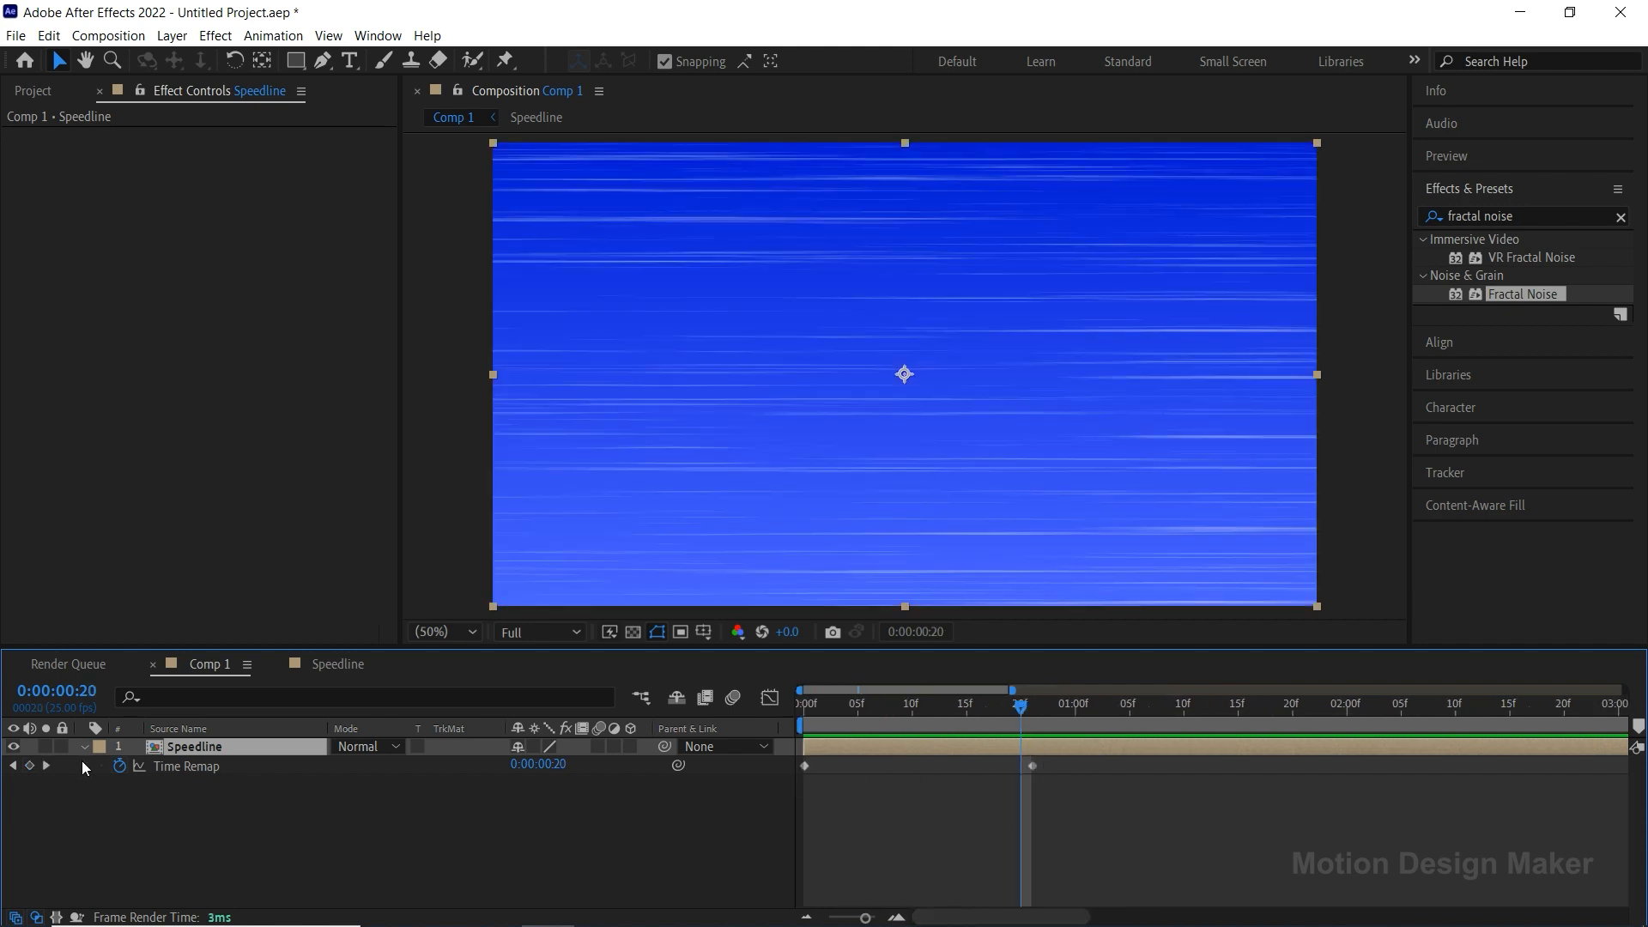
left_click(29, 765)
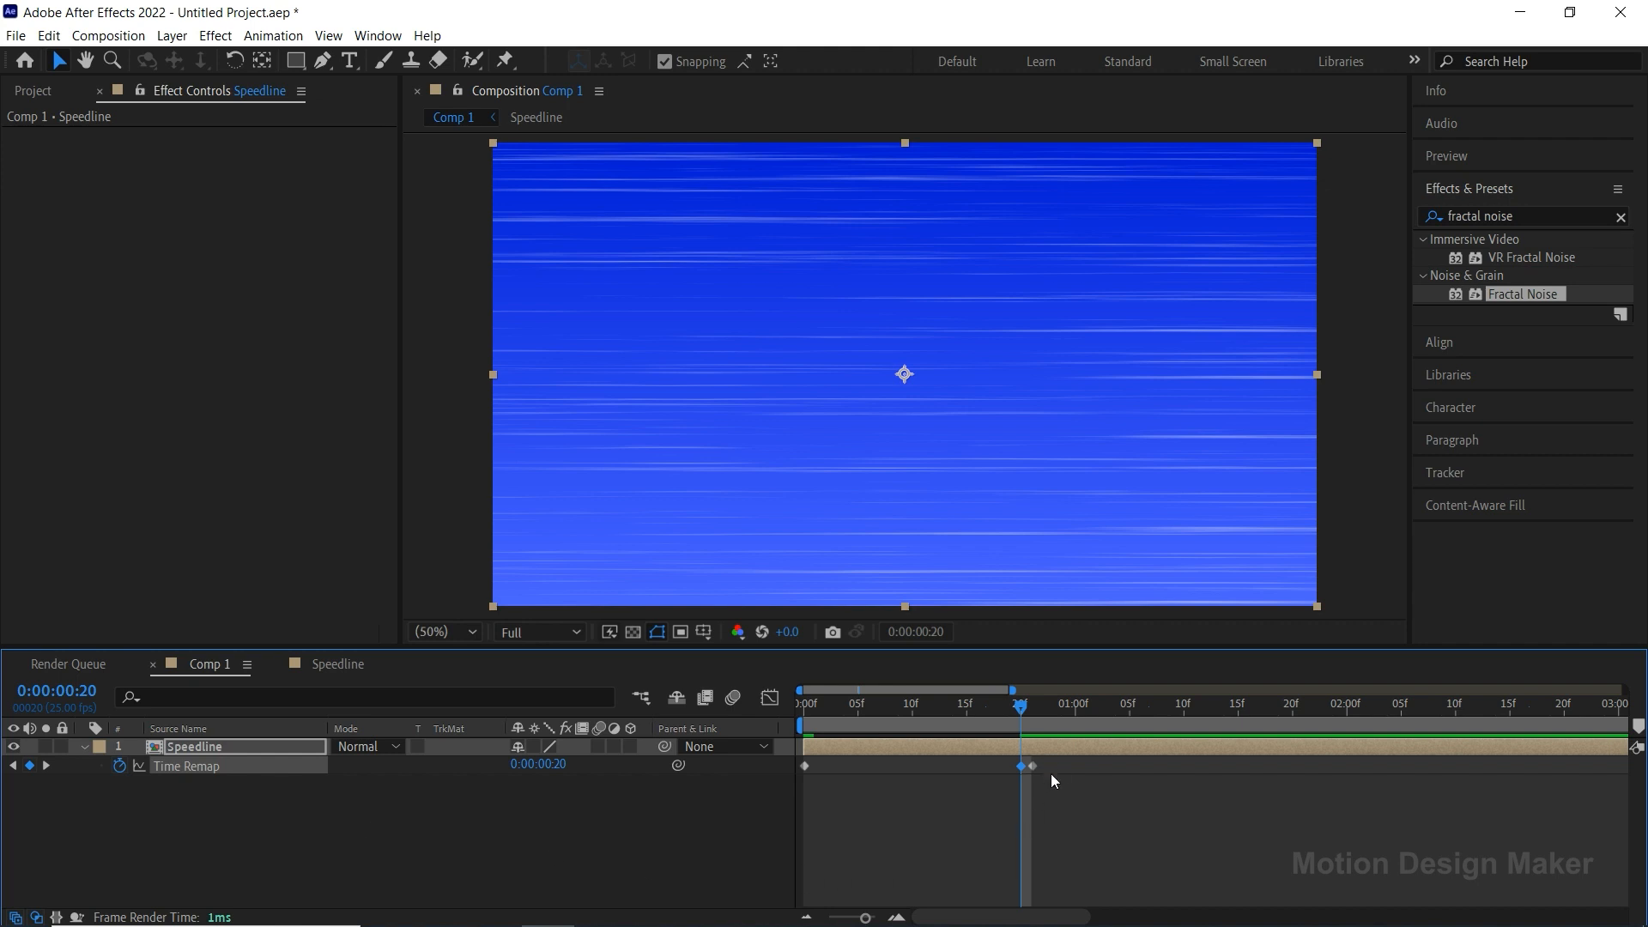
Step: Delete the Speedline layer's last Time Remap keyframe at 0:00:00:21
left_click_drag(1019, 708, 1032, 713)
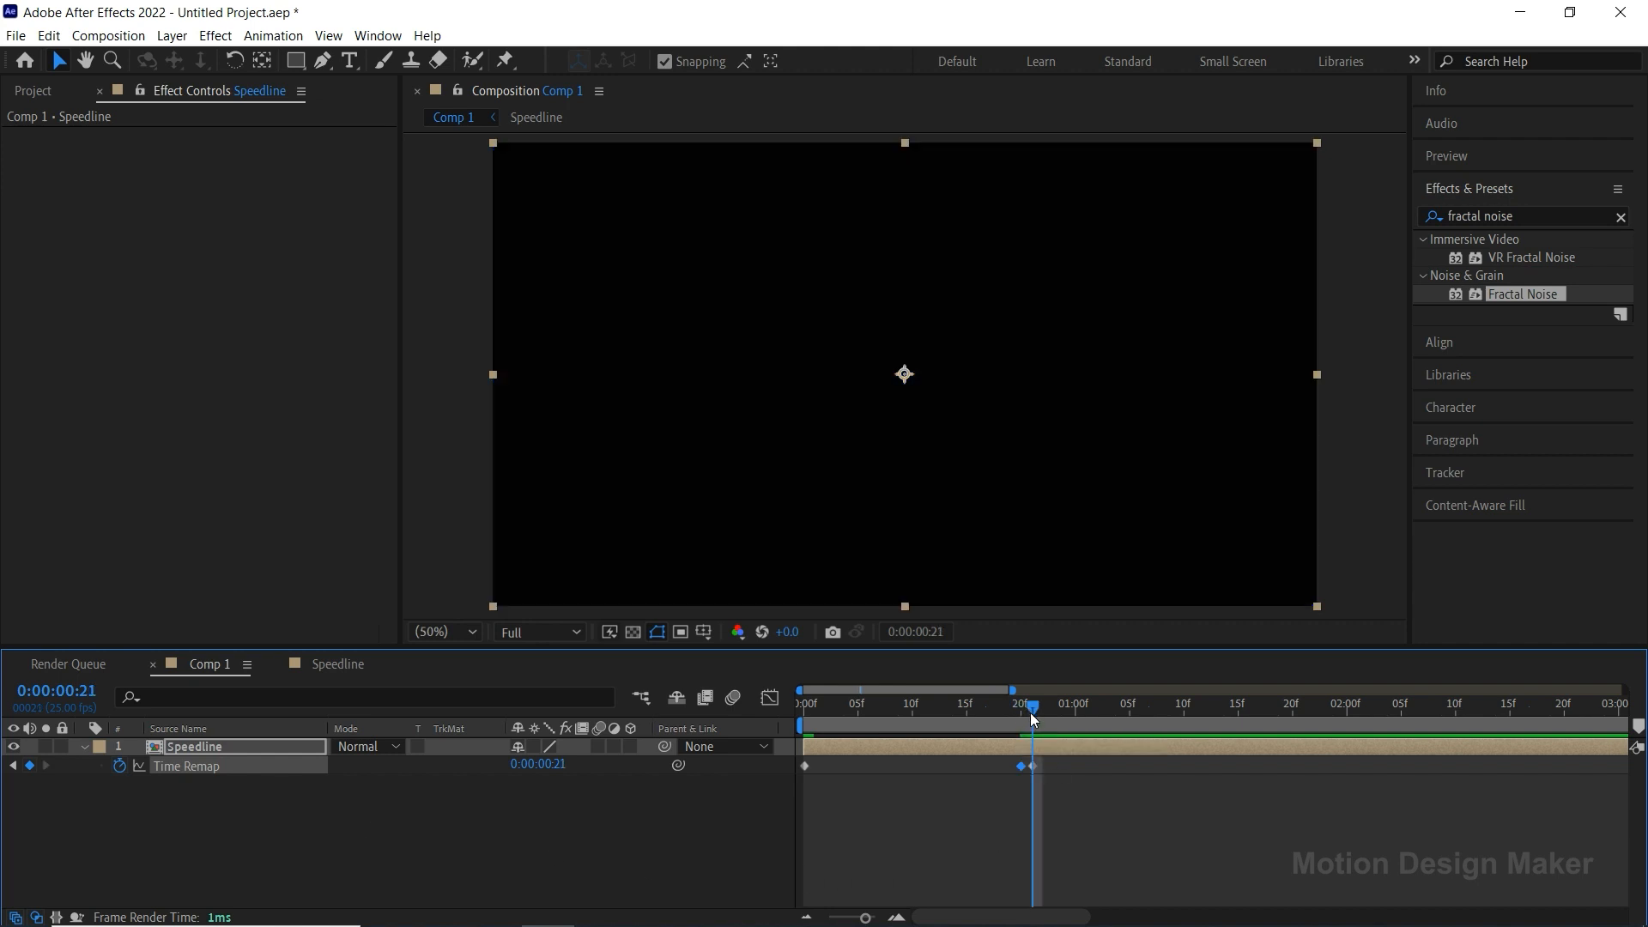
left_click(1032, 766)
key("Delete")
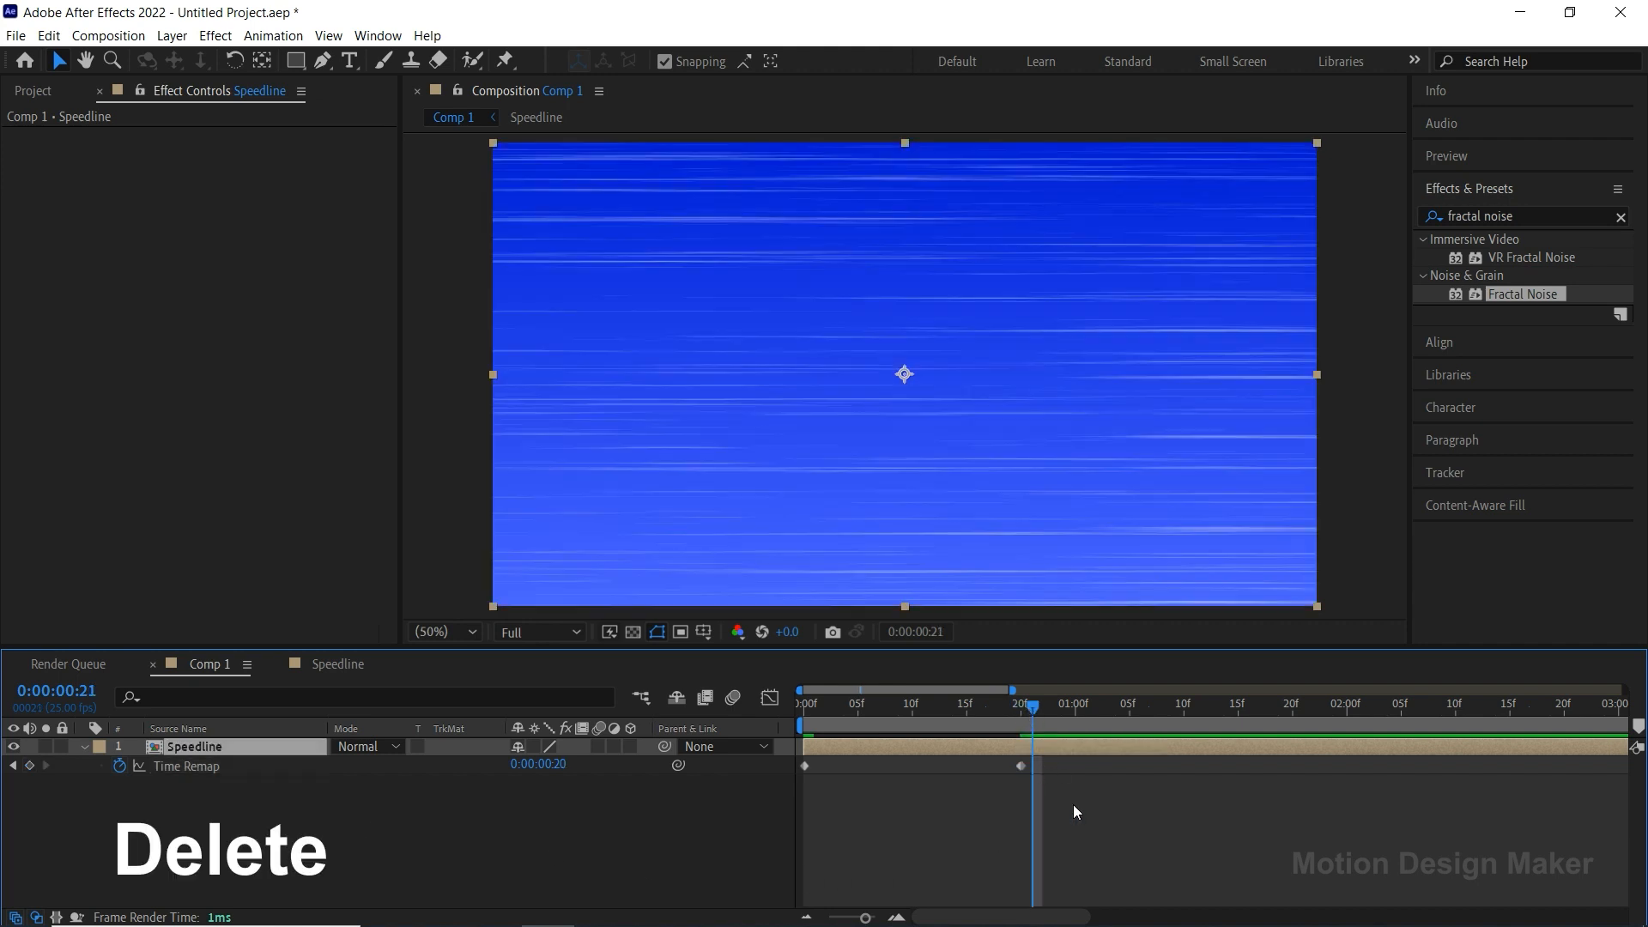
Step: Return to the first frame and add the expression loopOut() to the Speedline layer's Time Remap property
left_click_drag(1018, 708, 798, 734)
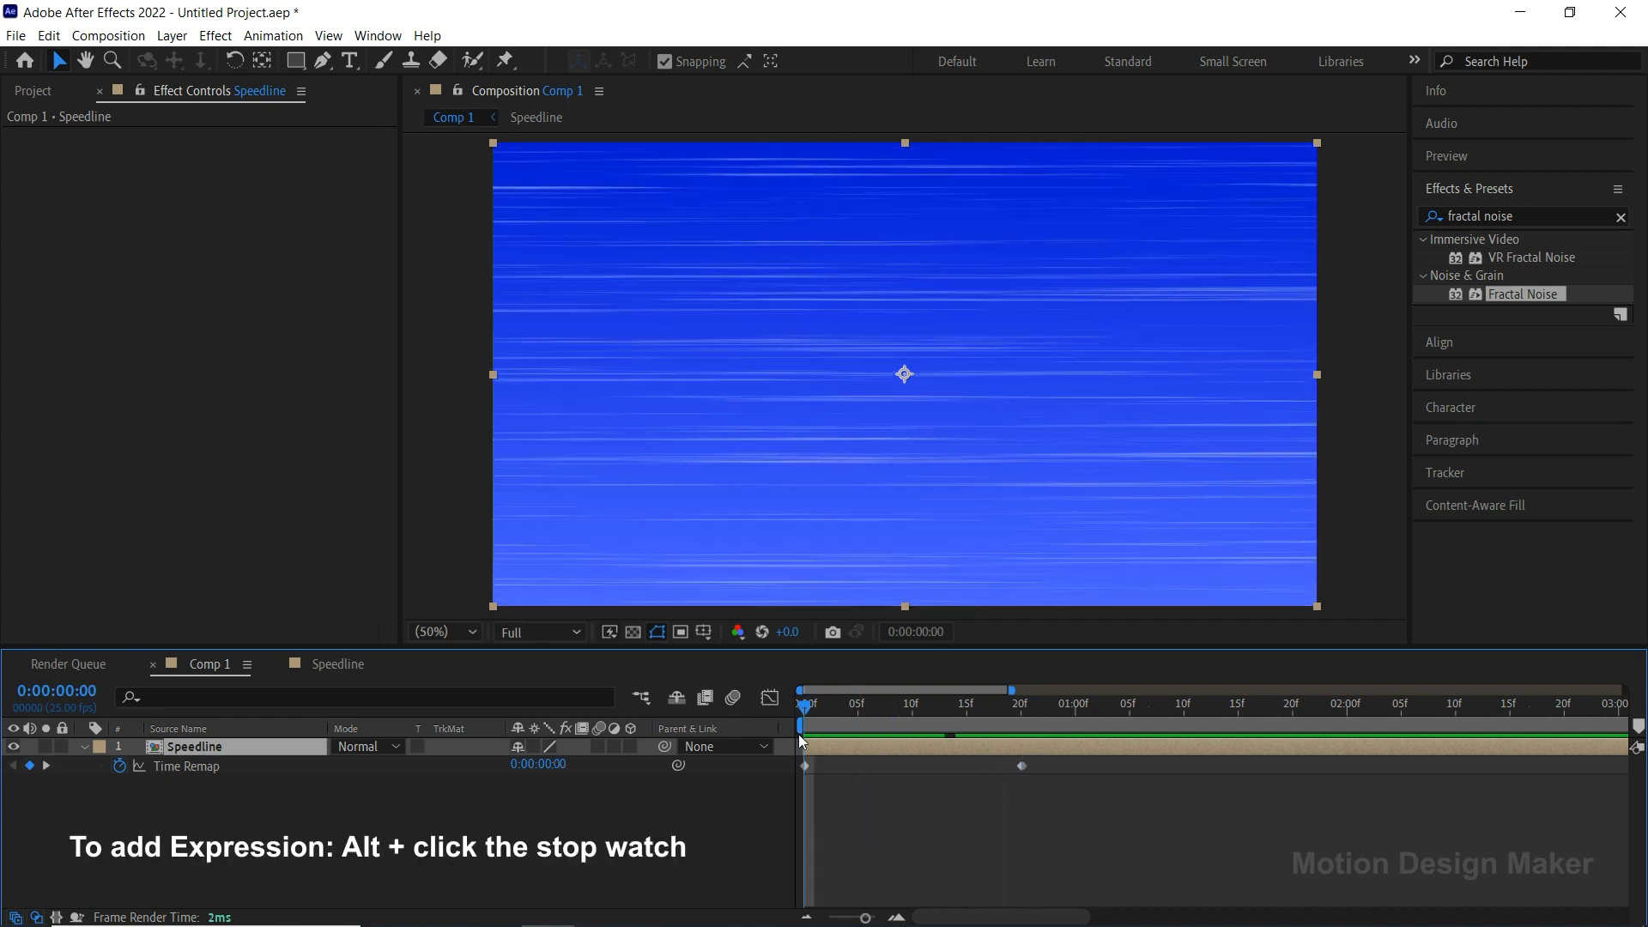
left_click(120, 767, "alt")
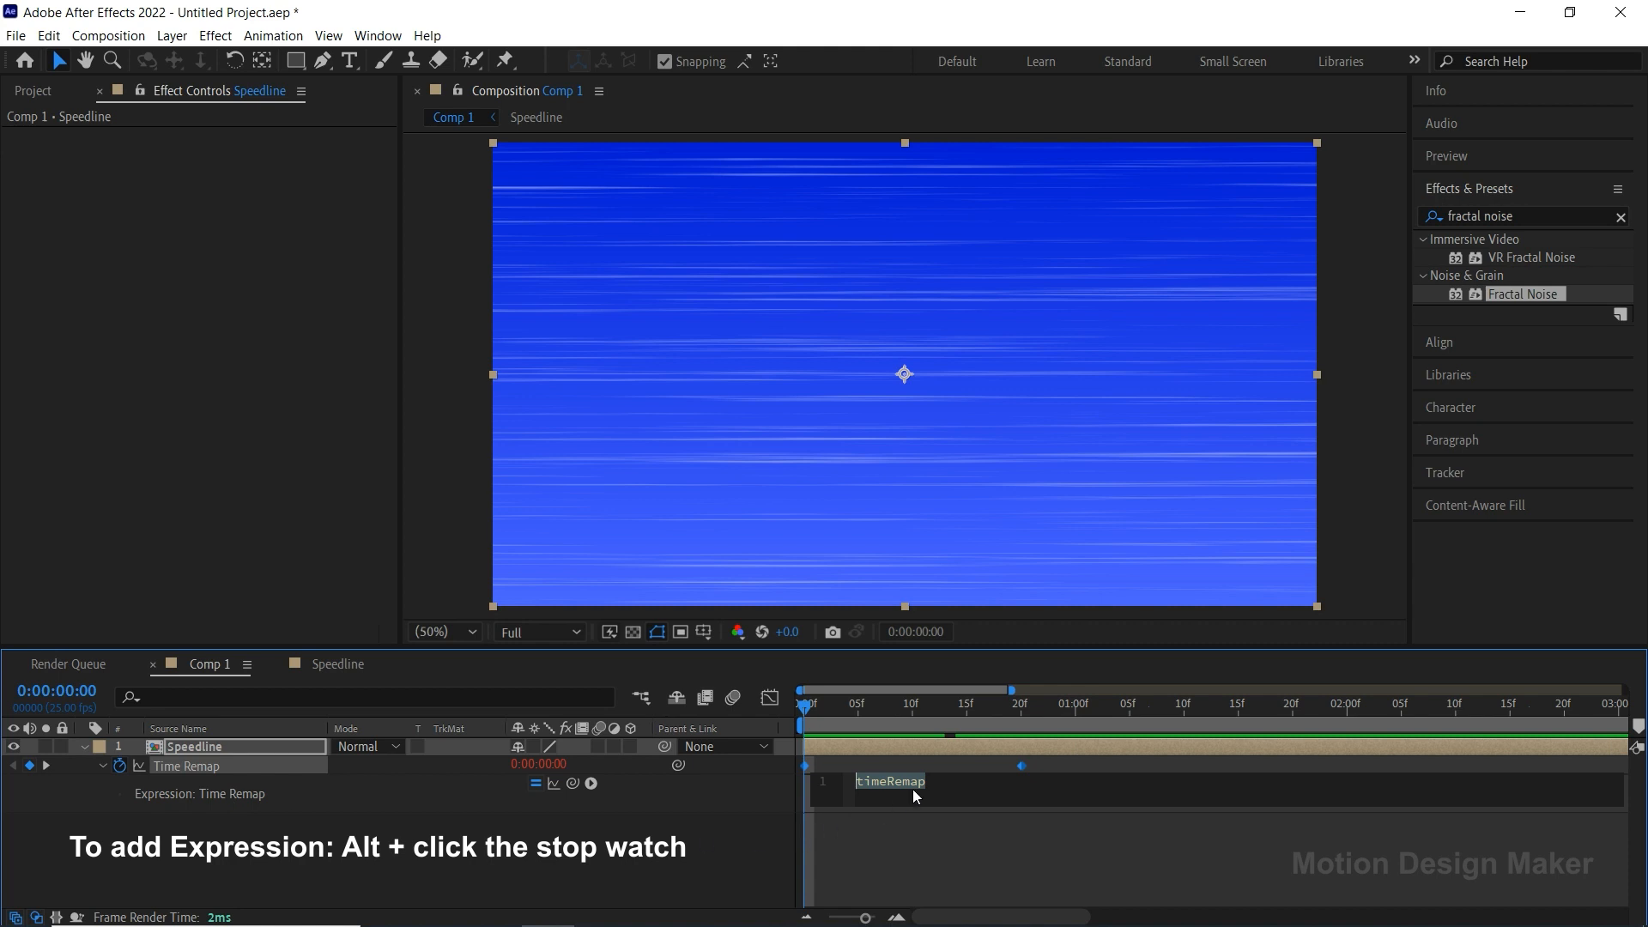
type("l")
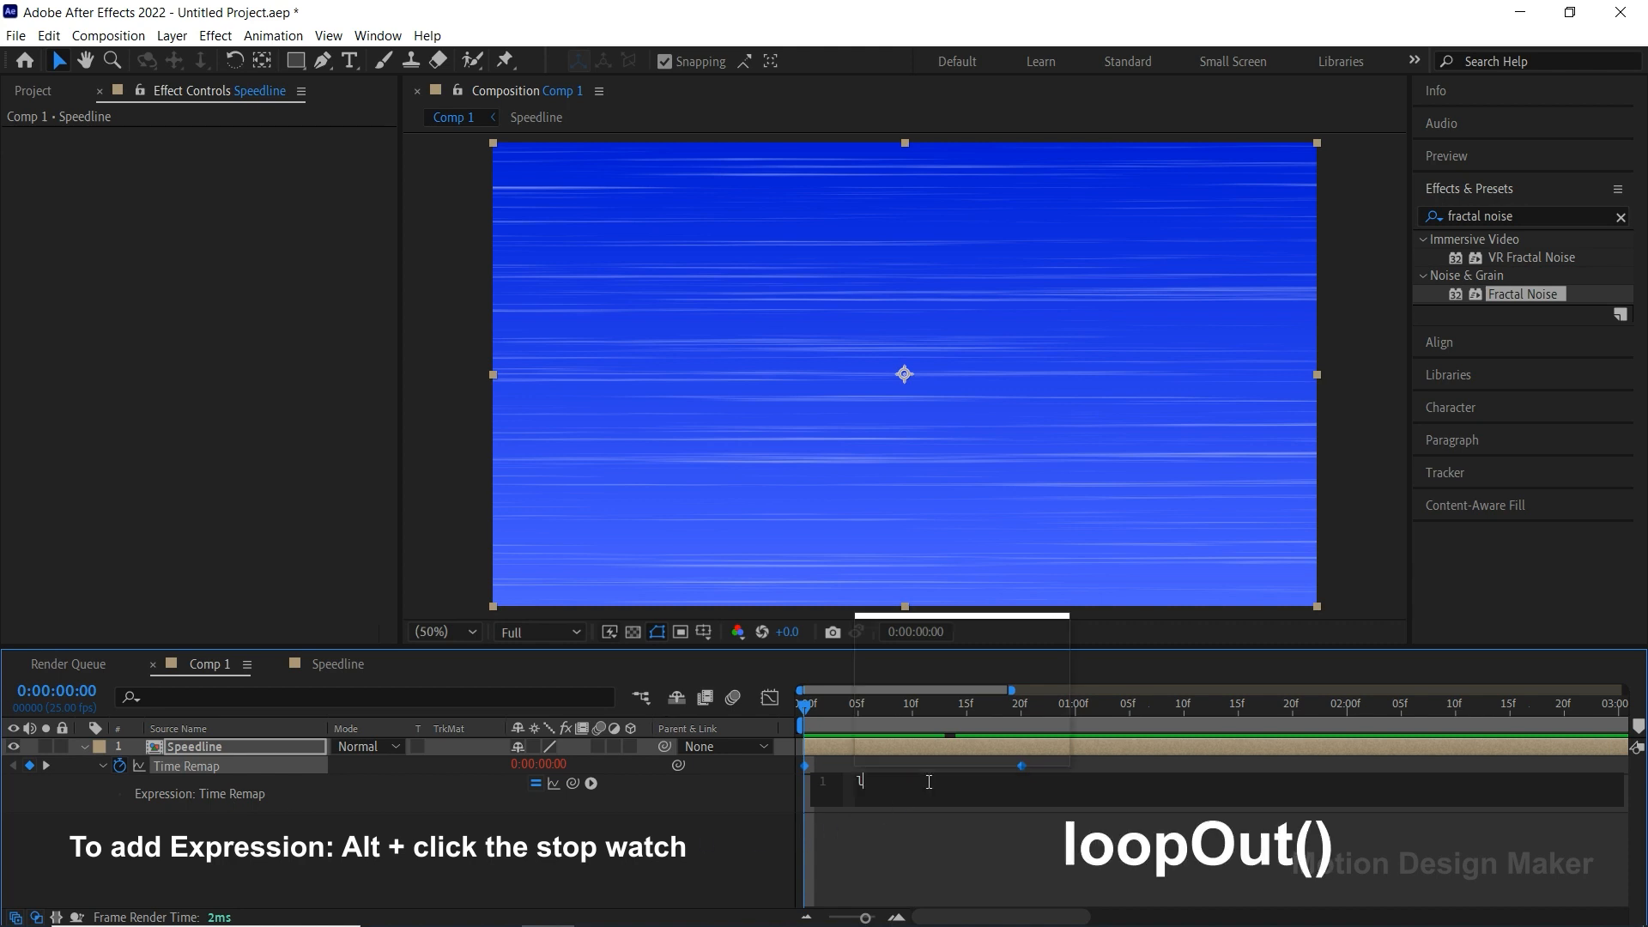
type("oopOut(")
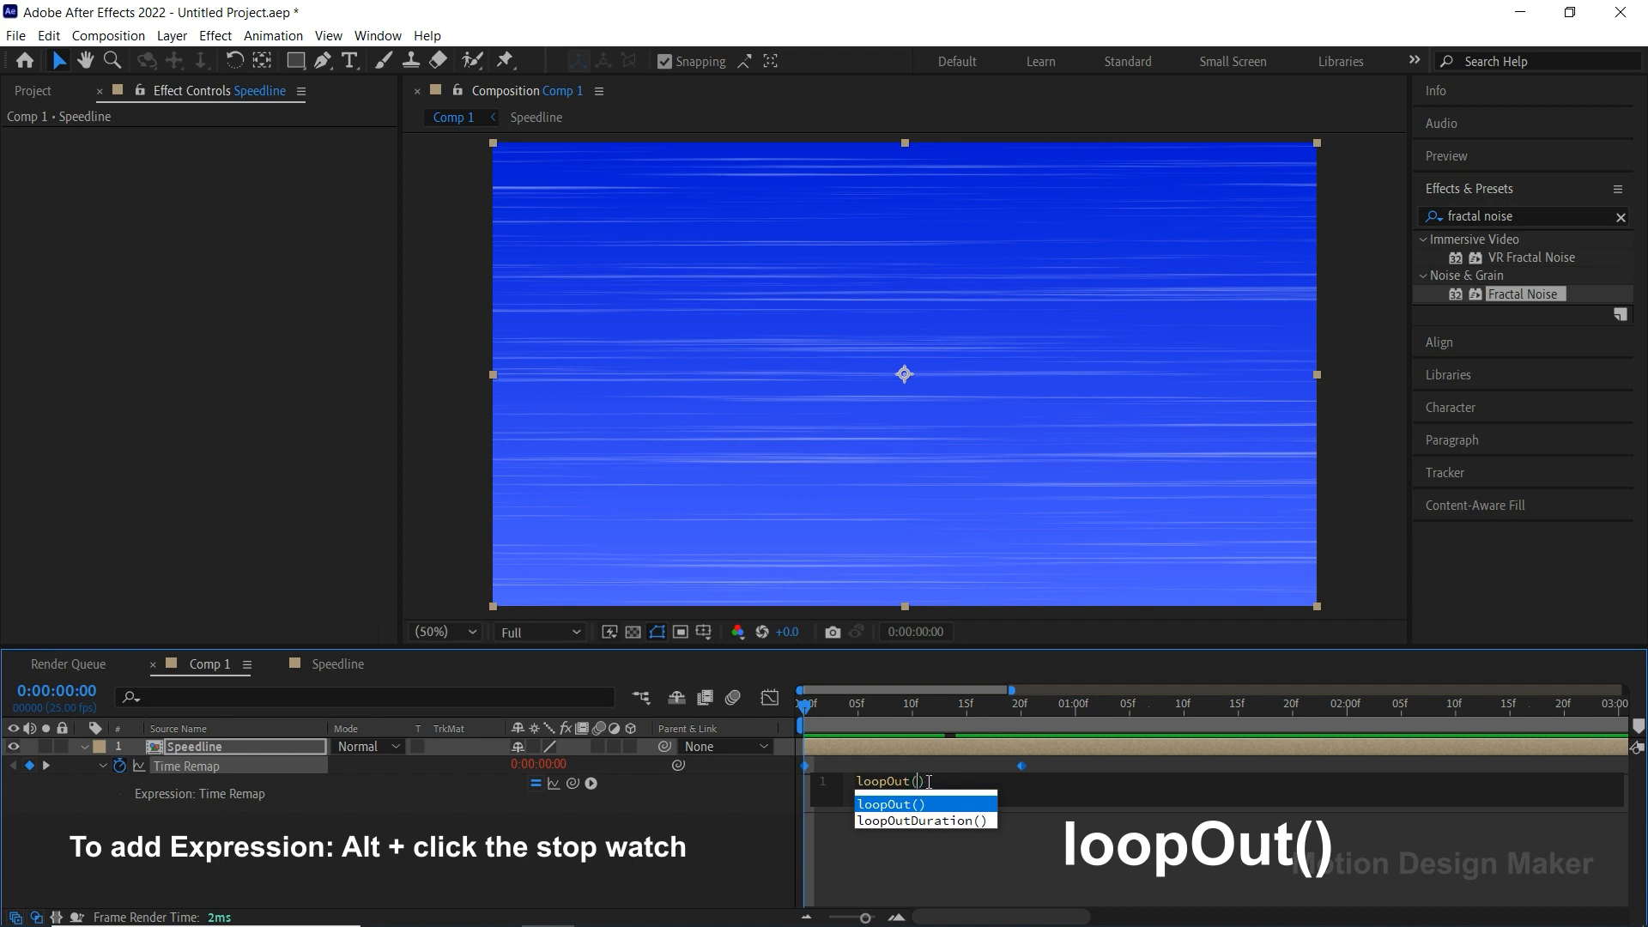
left_click(929, 781)
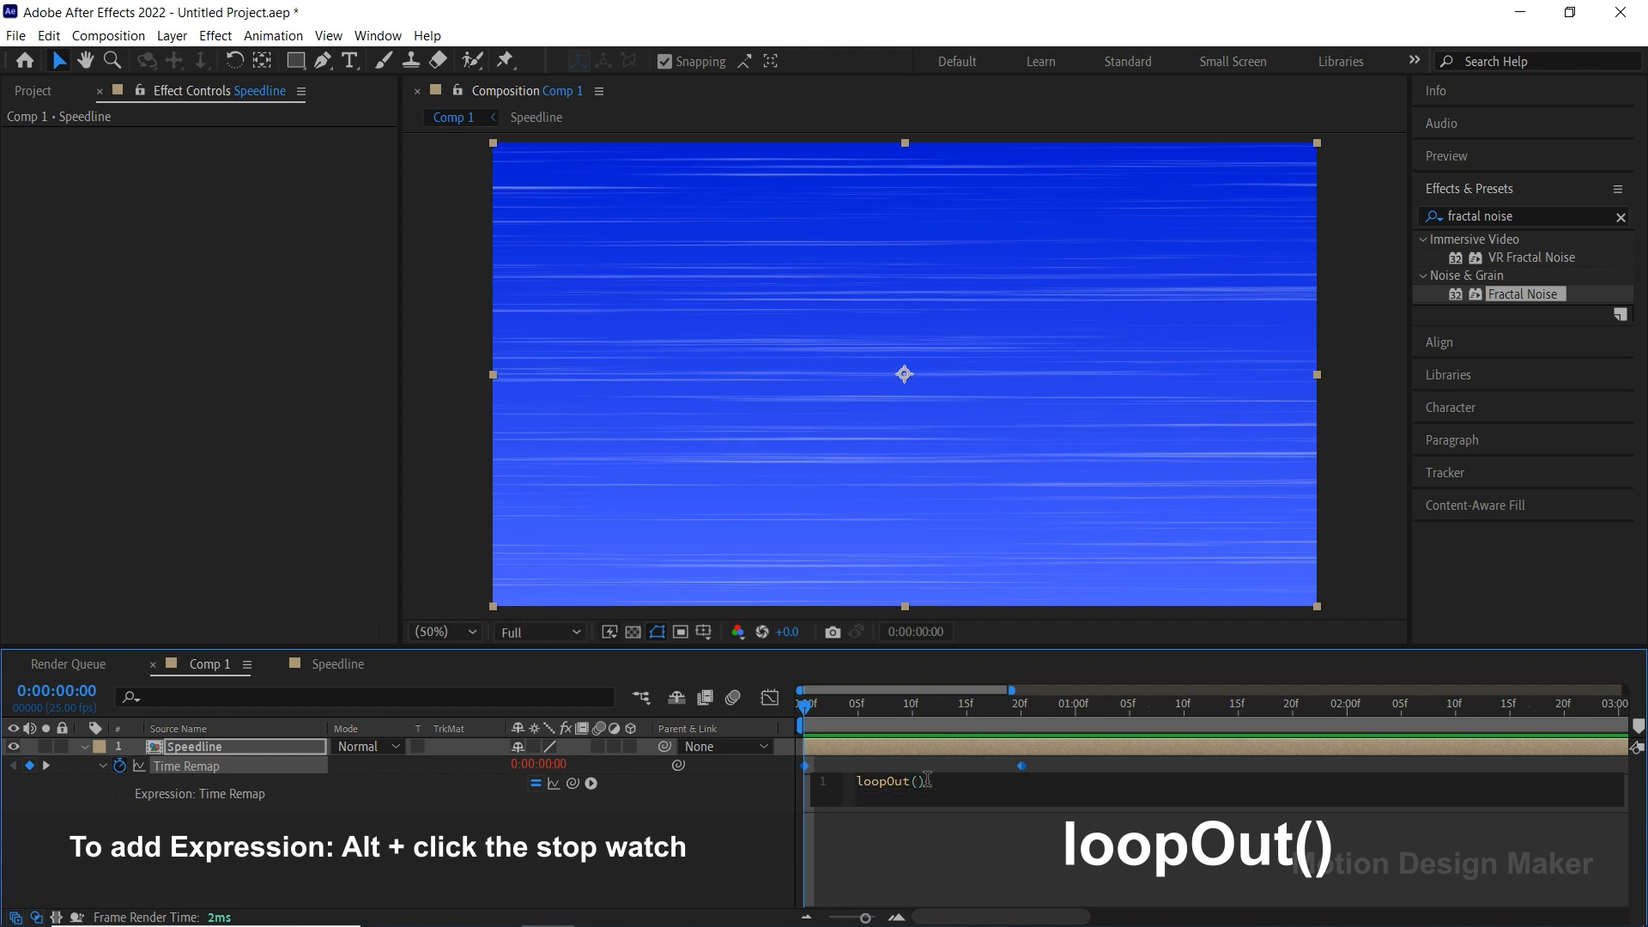
left_click(969, 841)
Step: Preview the looping speed lines across the full Comp 1 timeline and return to the first frame
key("space")
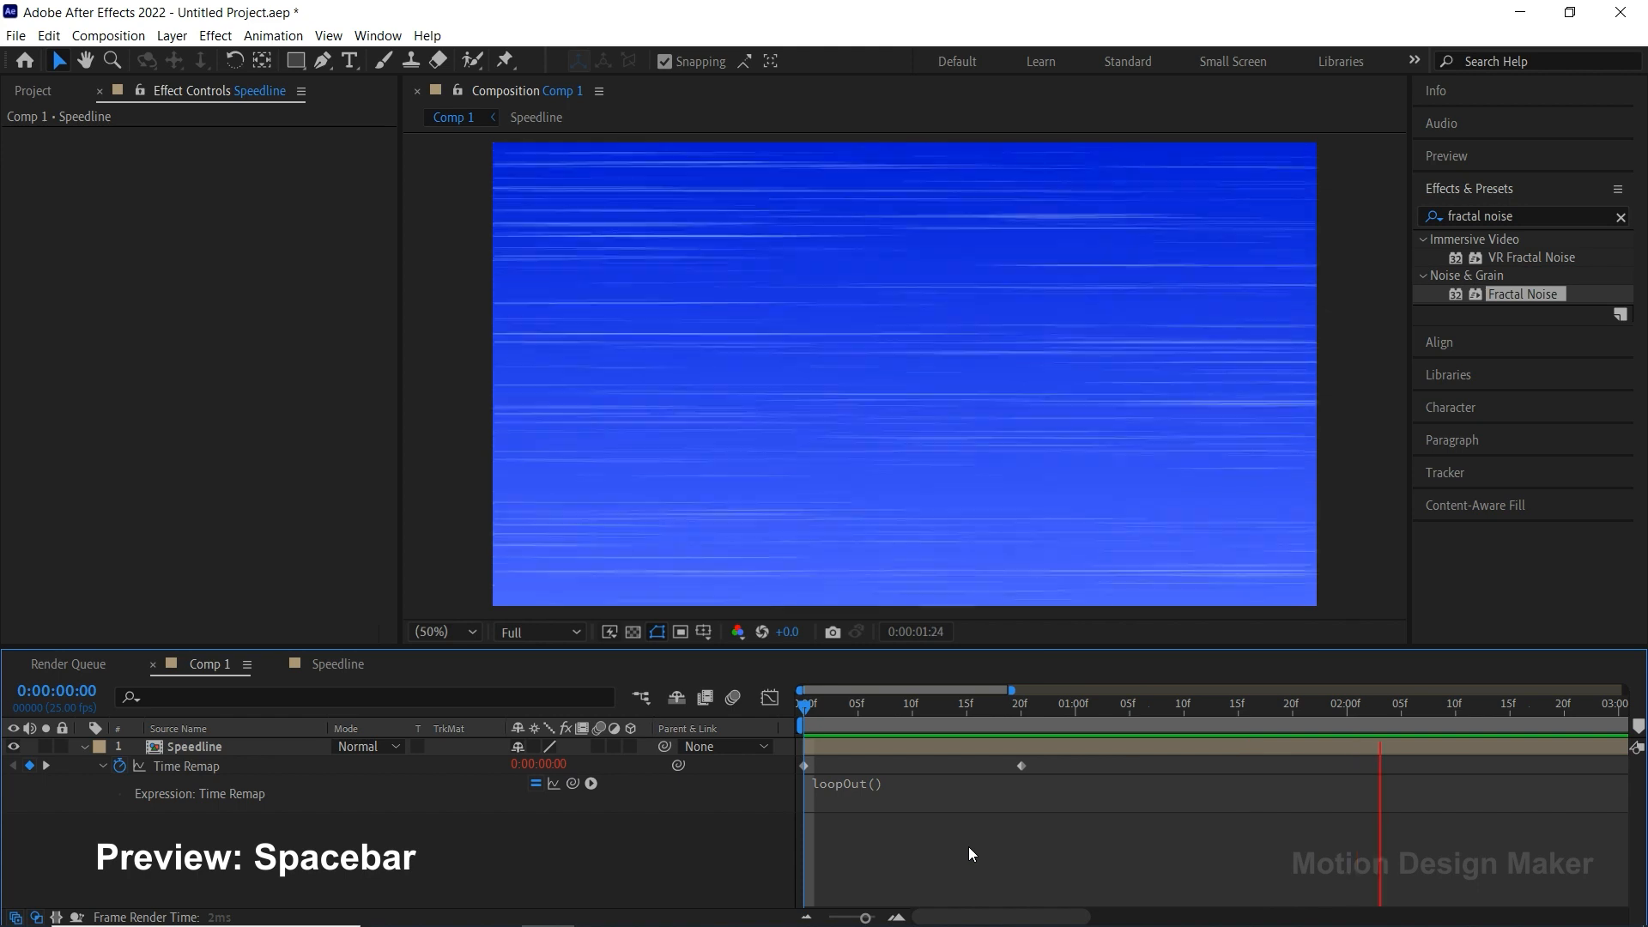
key("space")
scroll(968, 846, "down", 1)
key("space")
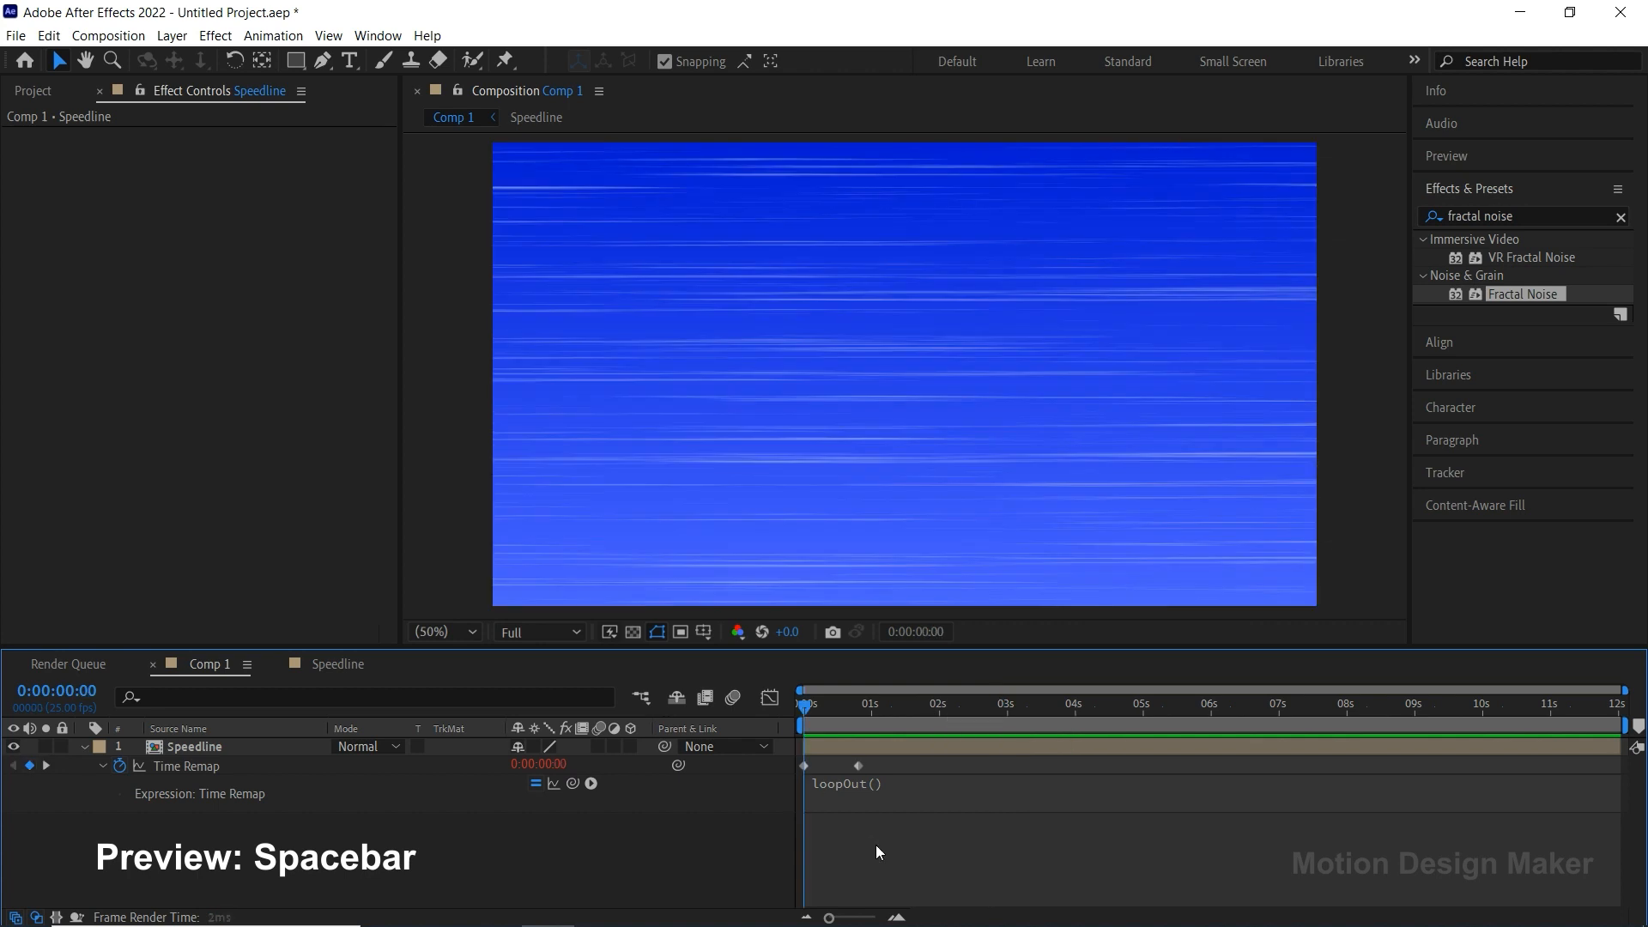
key("space")
left_click(933, 710)
left_click_drag(930, 713, 651, 767)
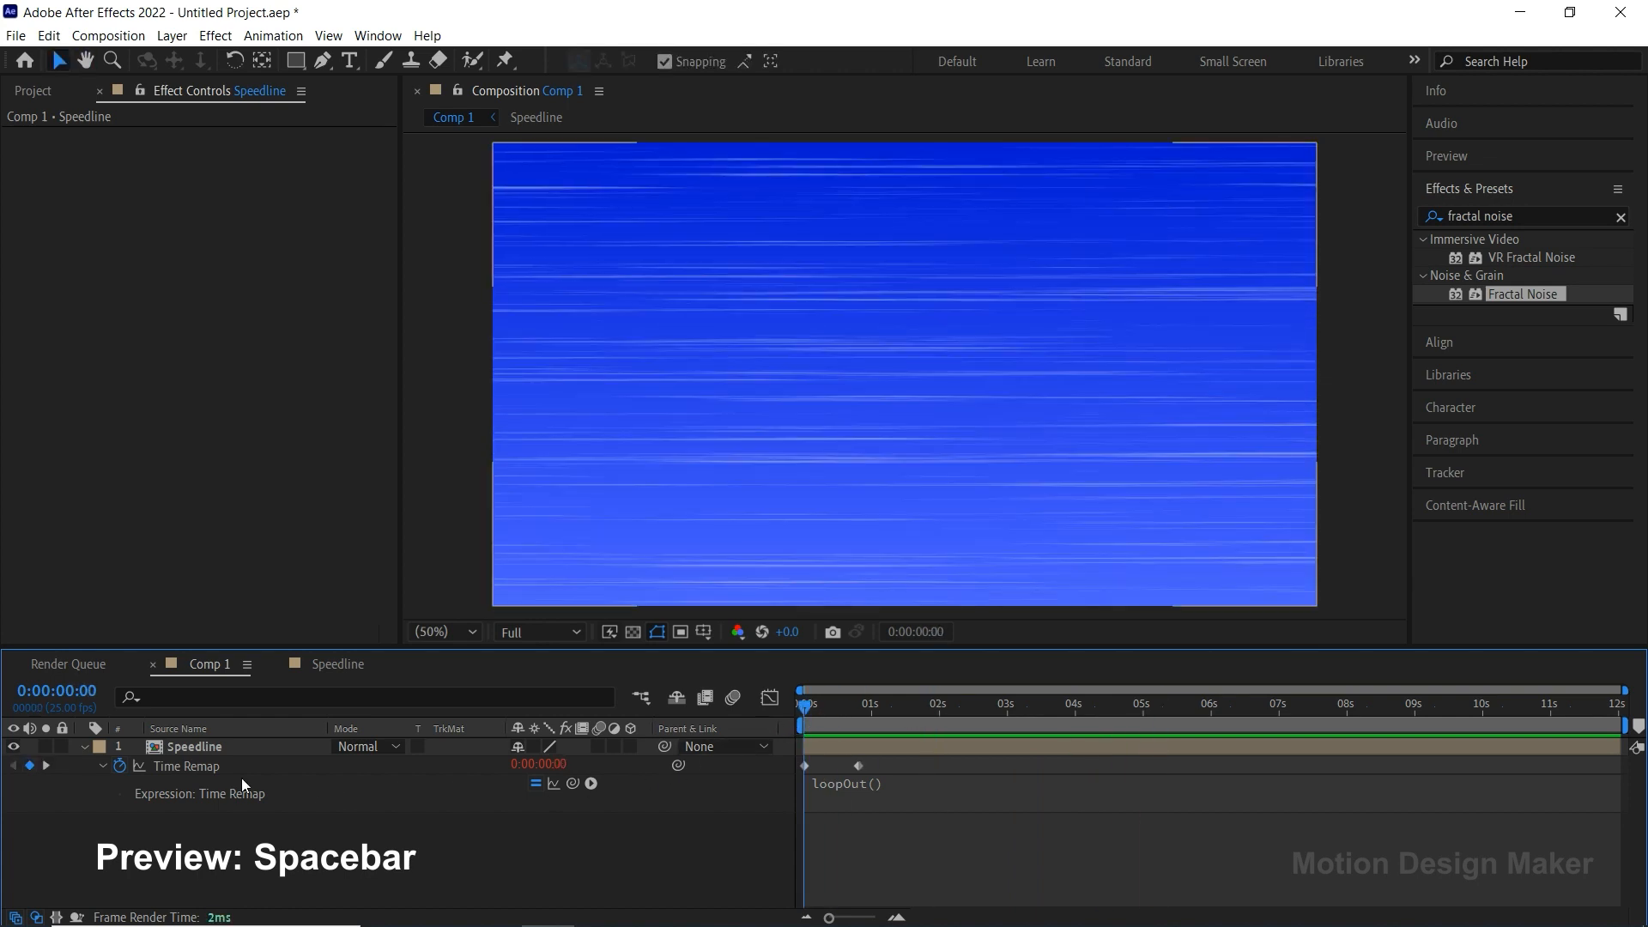
Step: Collapse the Speedline layer's properties and duplicate the layer
left_click(84, 746)
left_click(203, 748)
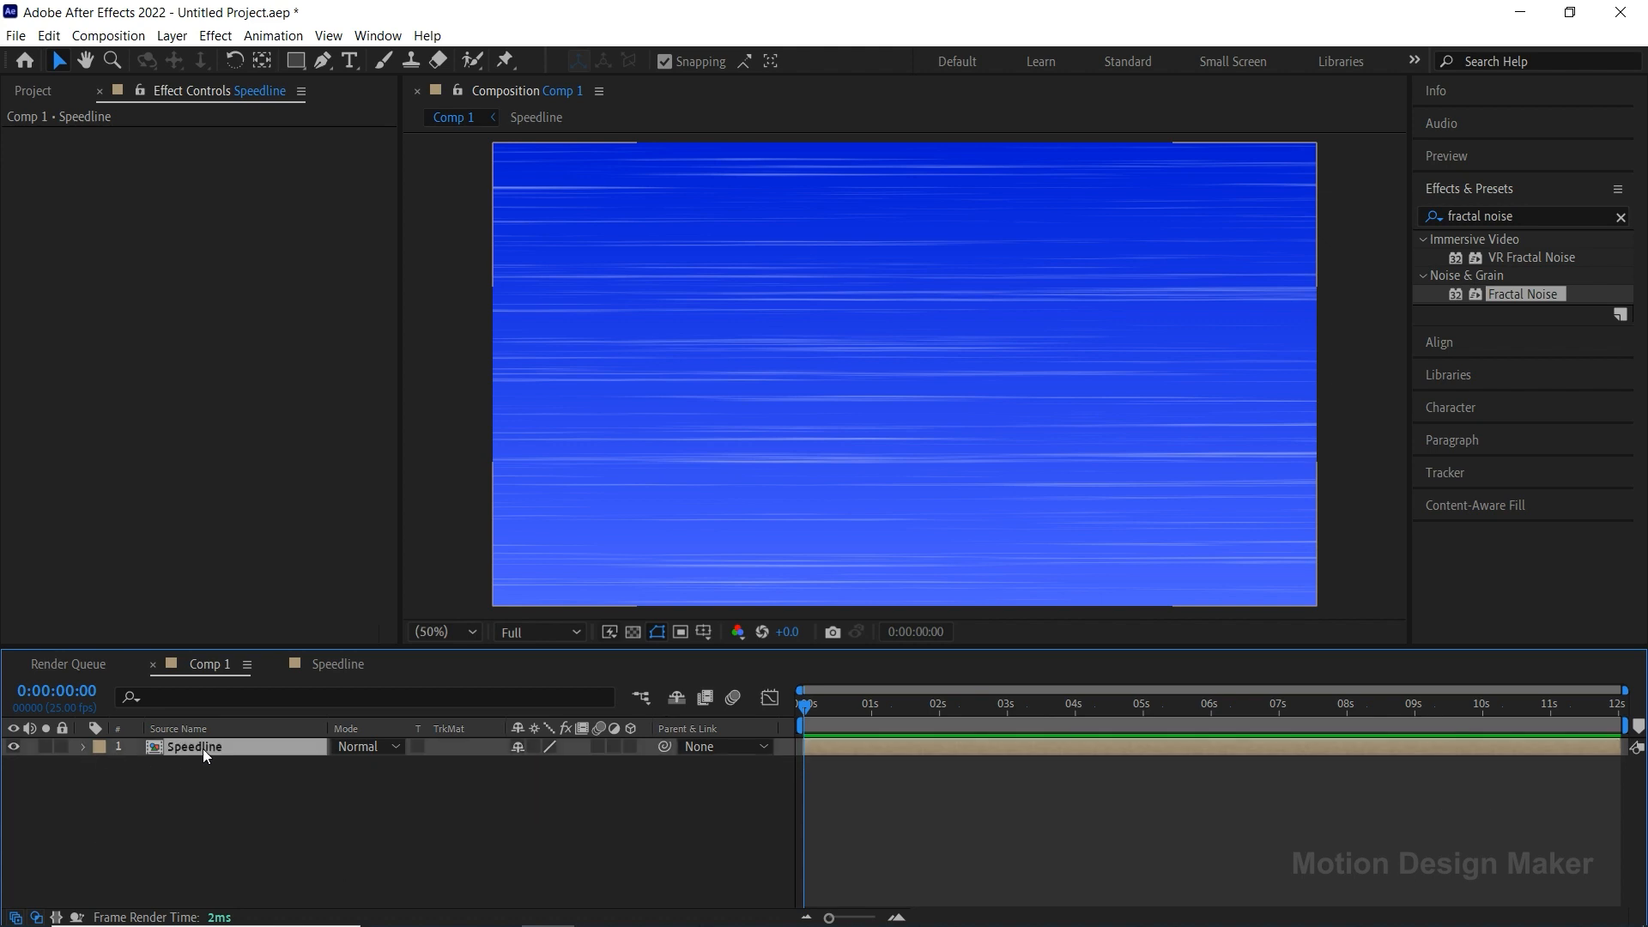
left_click(49, 35)
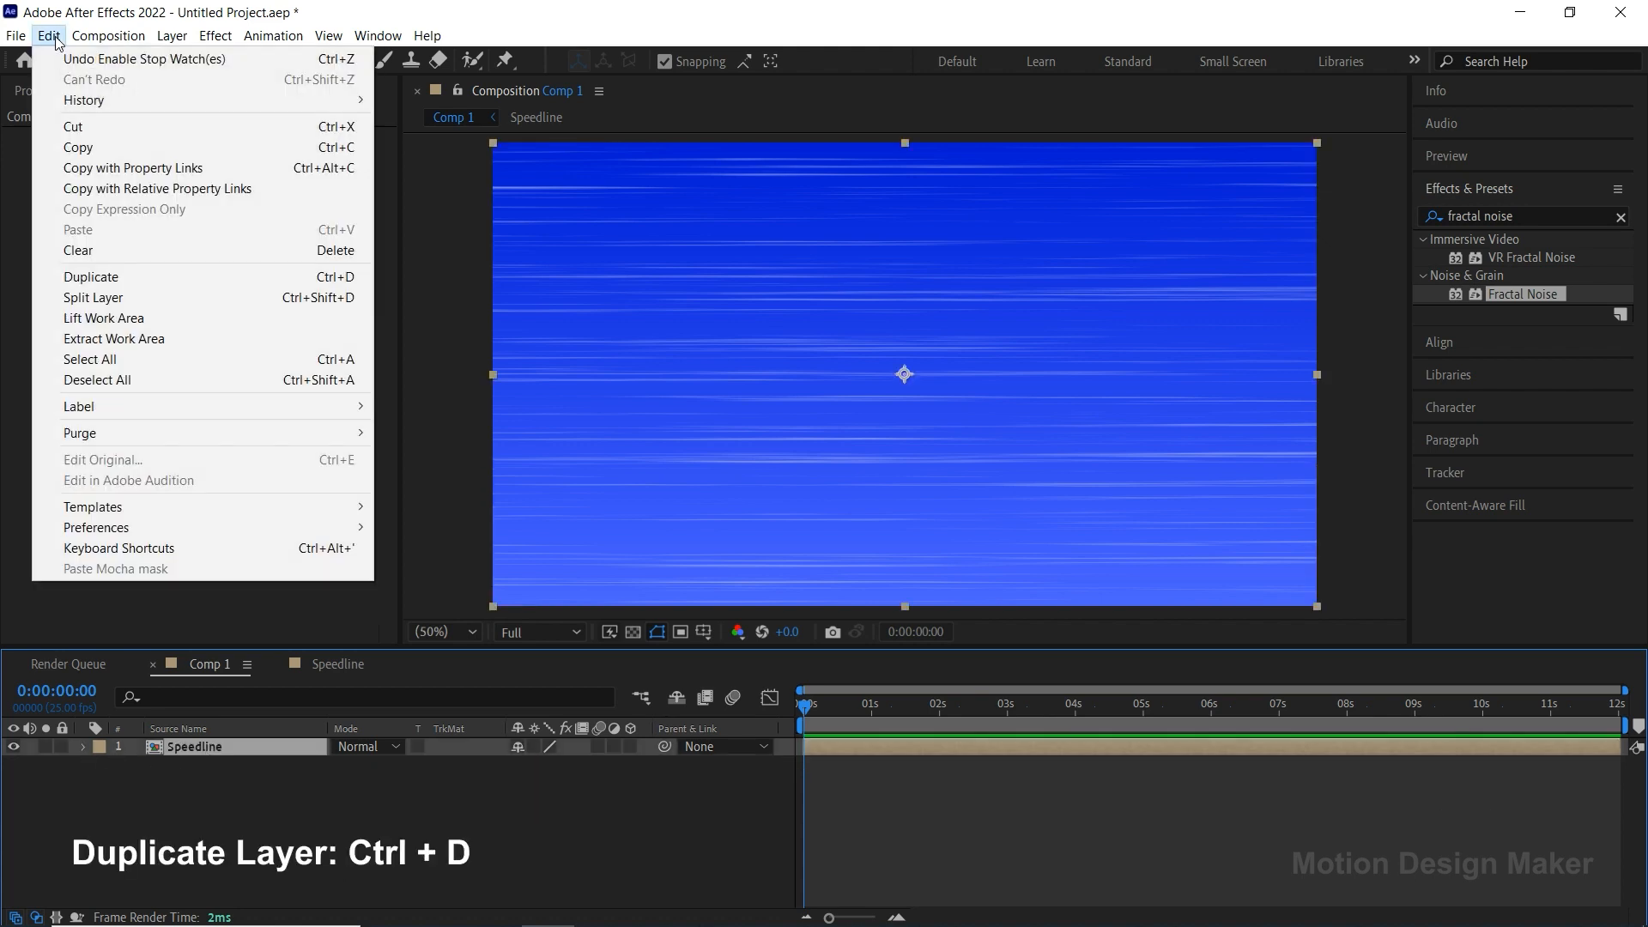
left_click(156, 276)
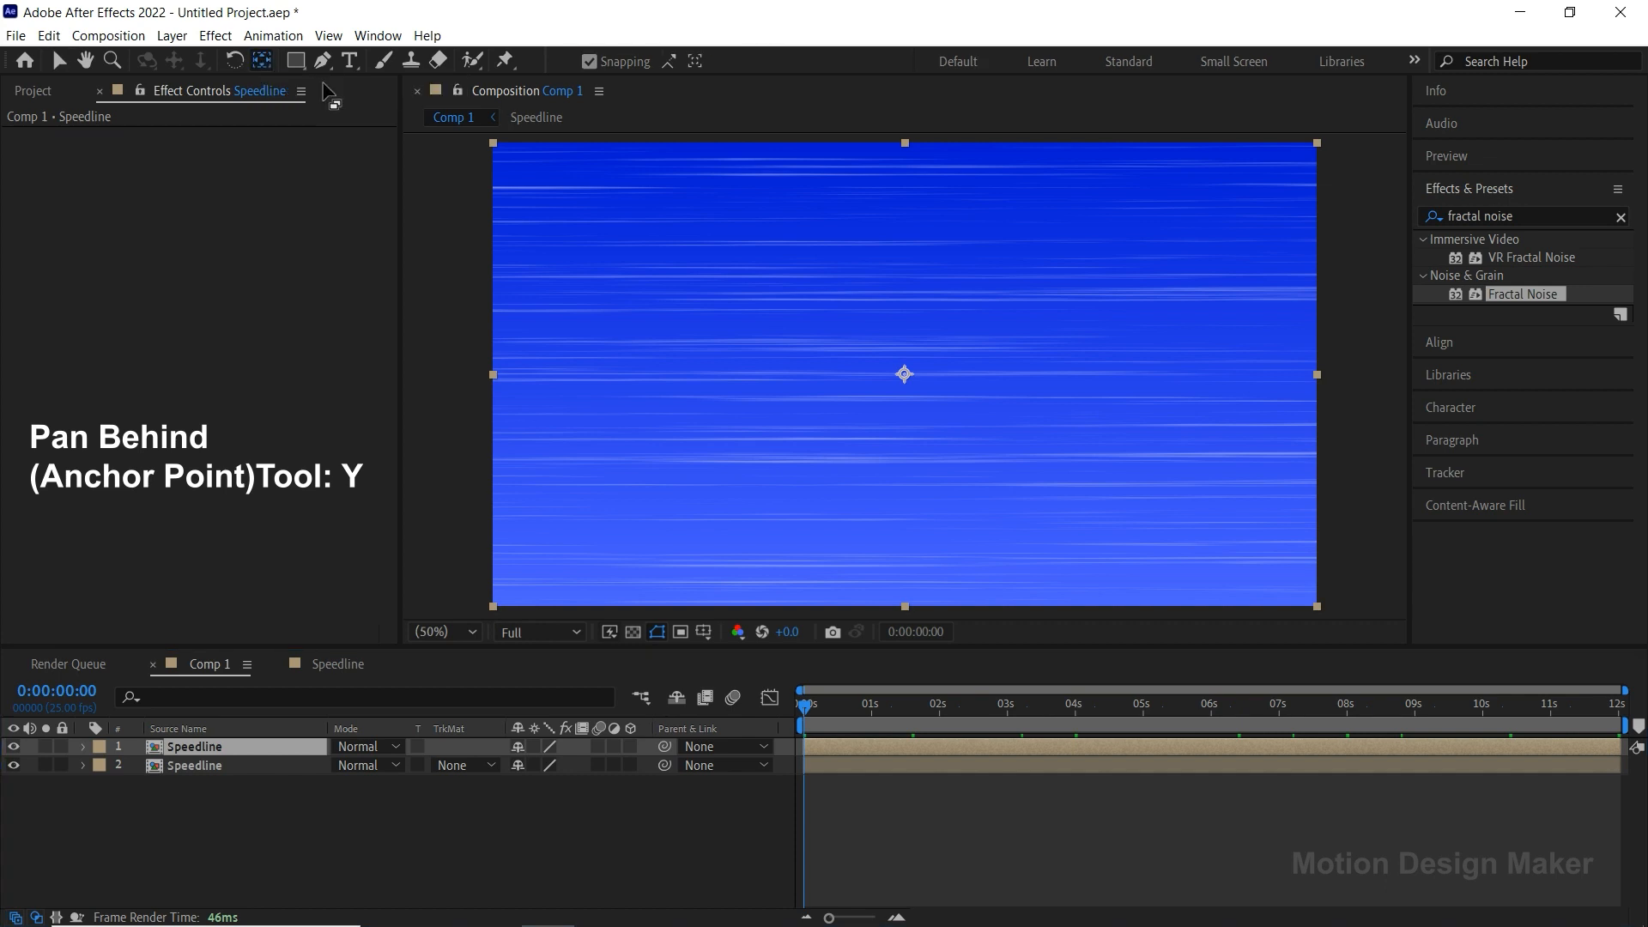
Step: Move the upper Speedline layer's anchor point to its bottom-edge midpoint and squash it vertically to about the lower quarter of the frame
left_click_drag(906, 375, 903, 609)
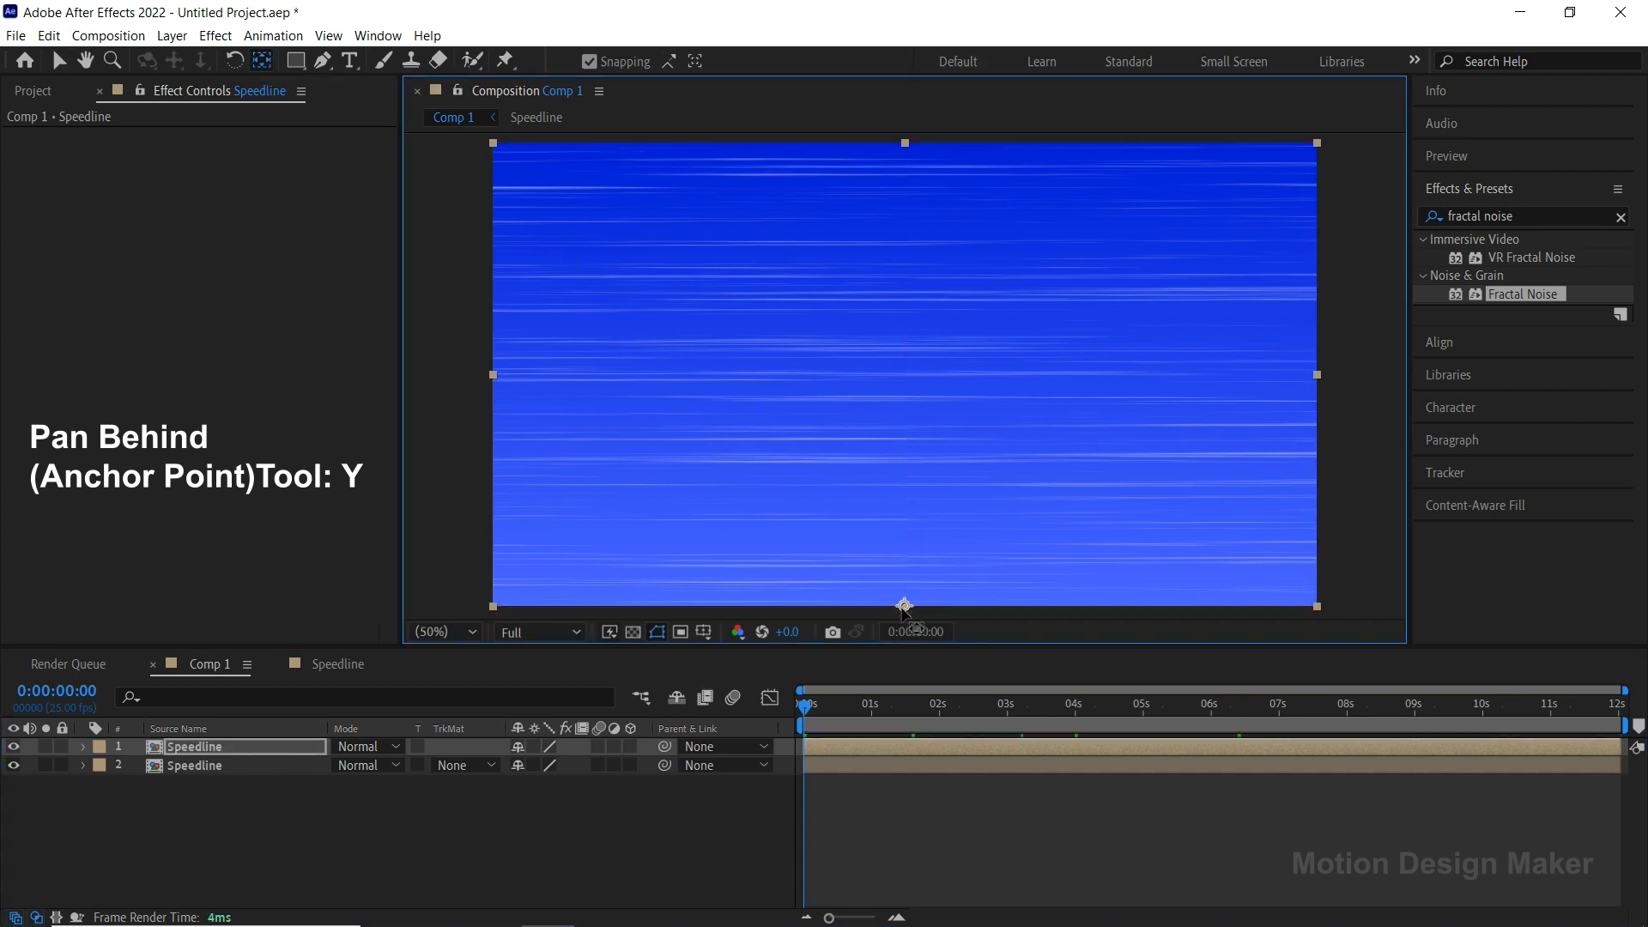
left_click(304, 746)
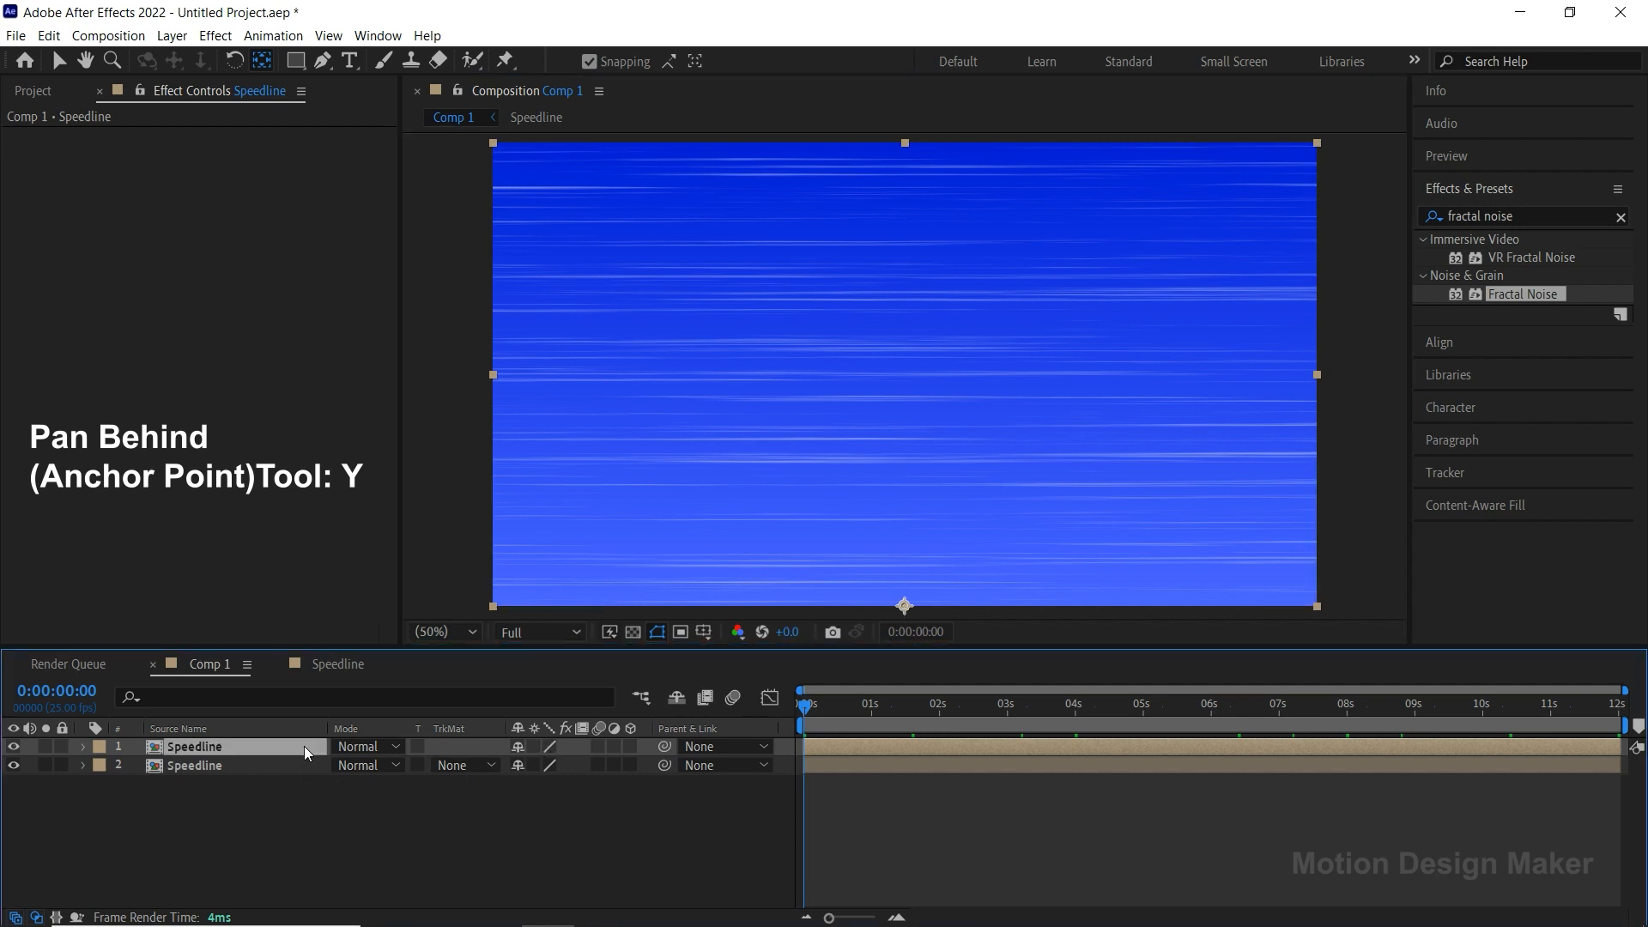
key("v")
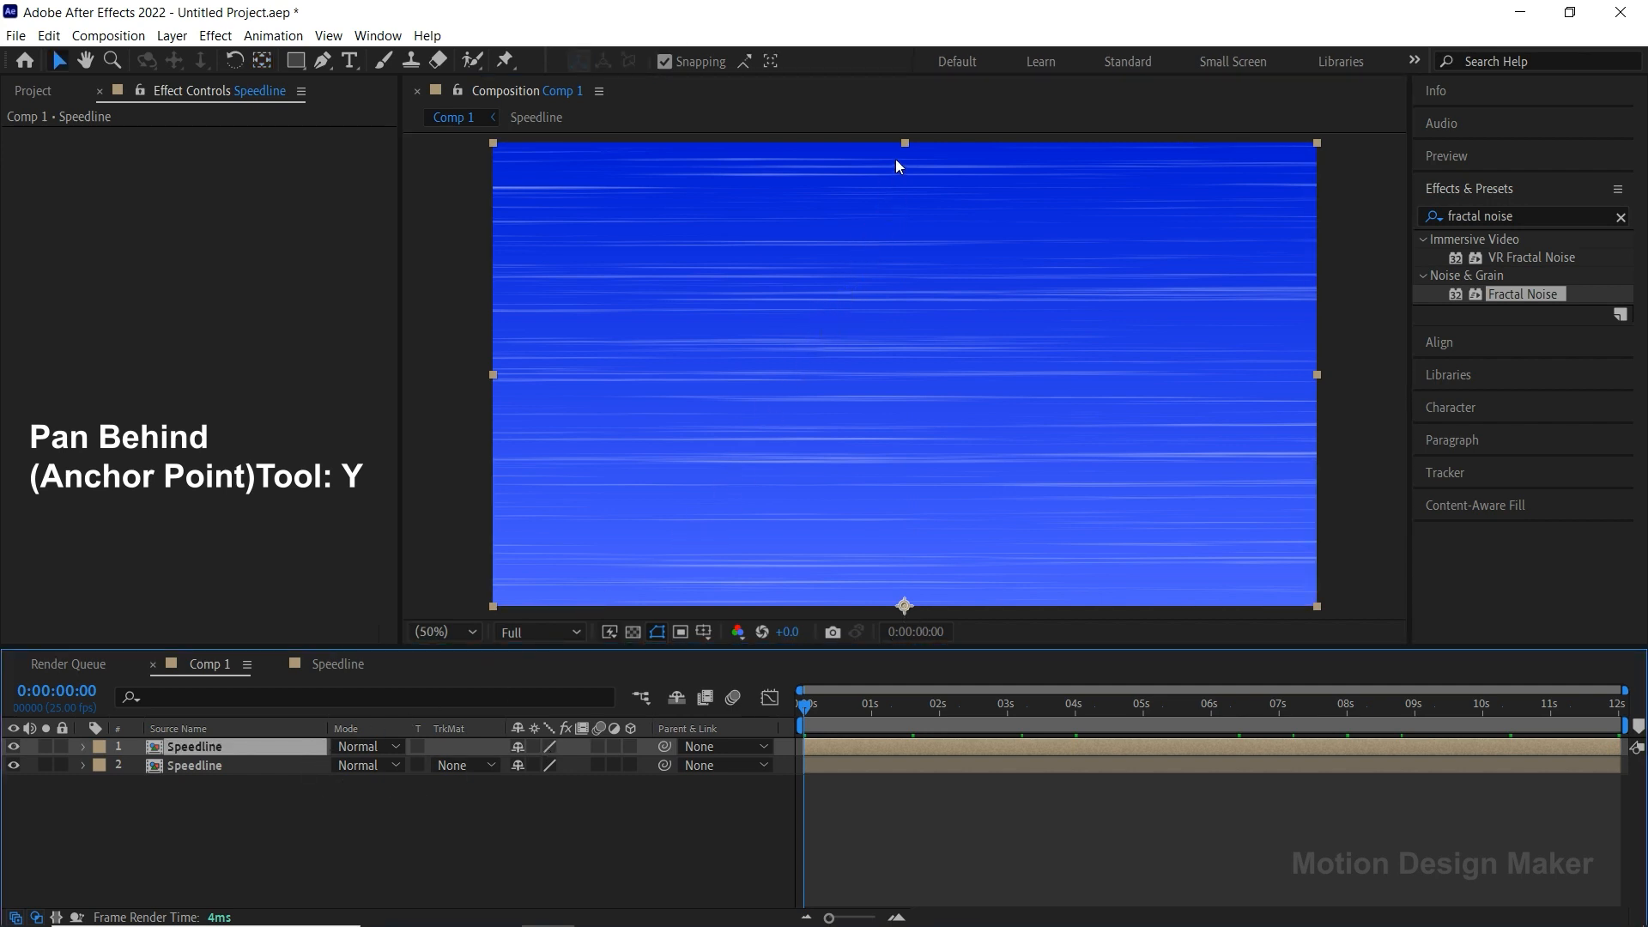
left_click_drag(905, 144, 867, 478)
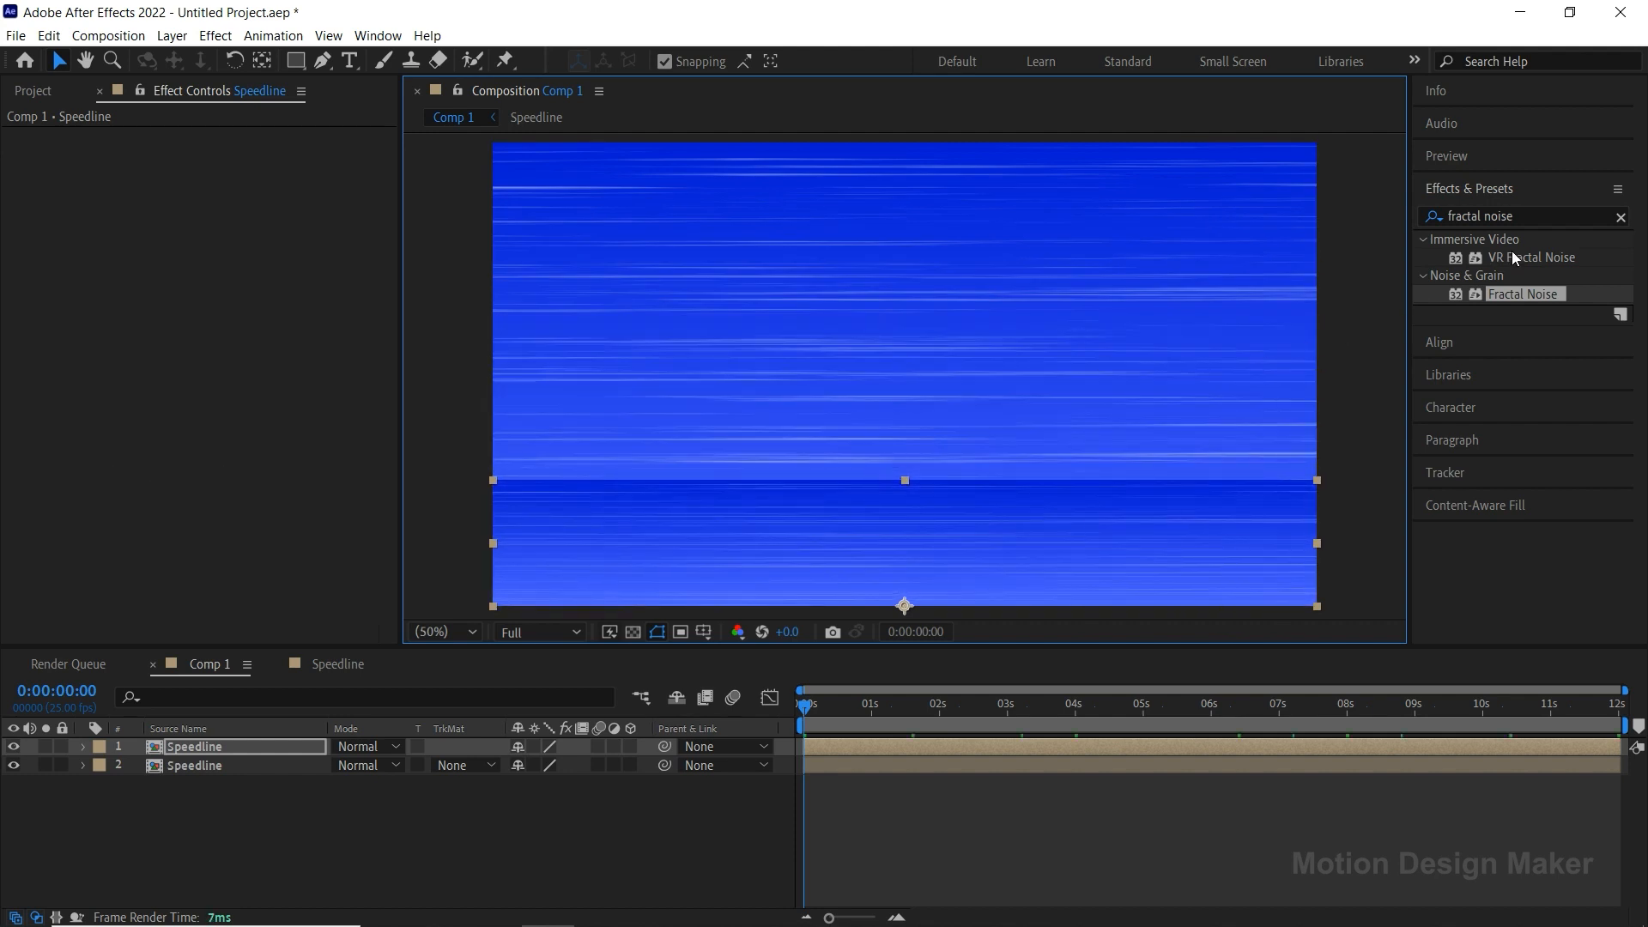
Step: Apply the Color Correction Exposure effect to the squashed upper Speedline layer and set its master Exposure to -2
left_click(1545, 214)
type("ex")
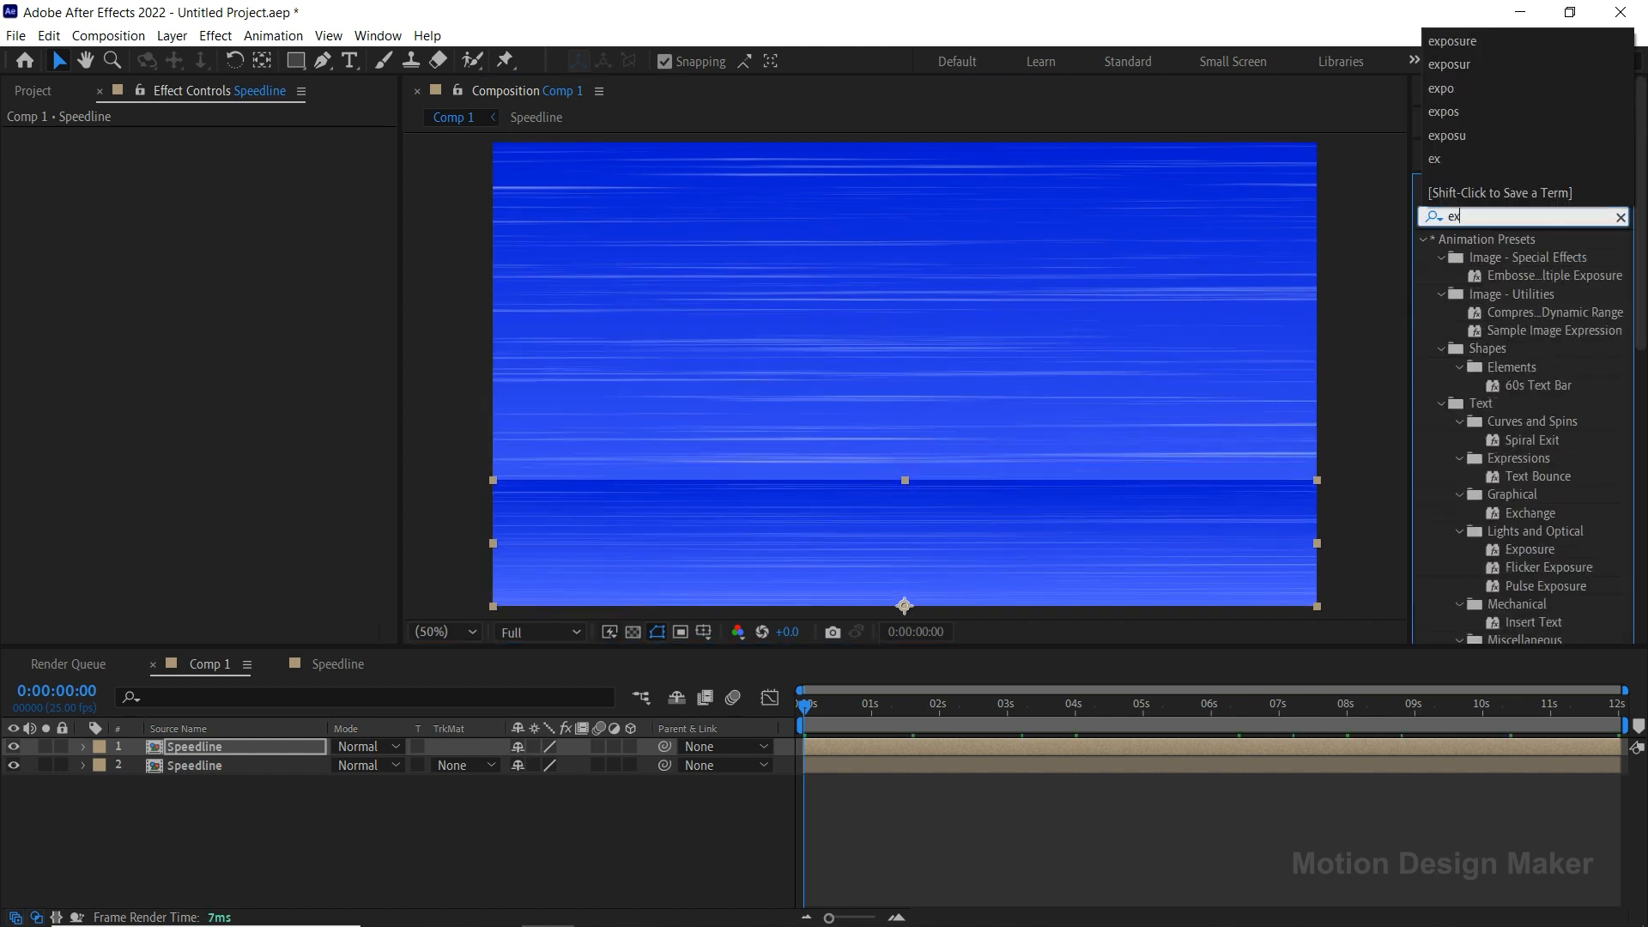
type("posure")
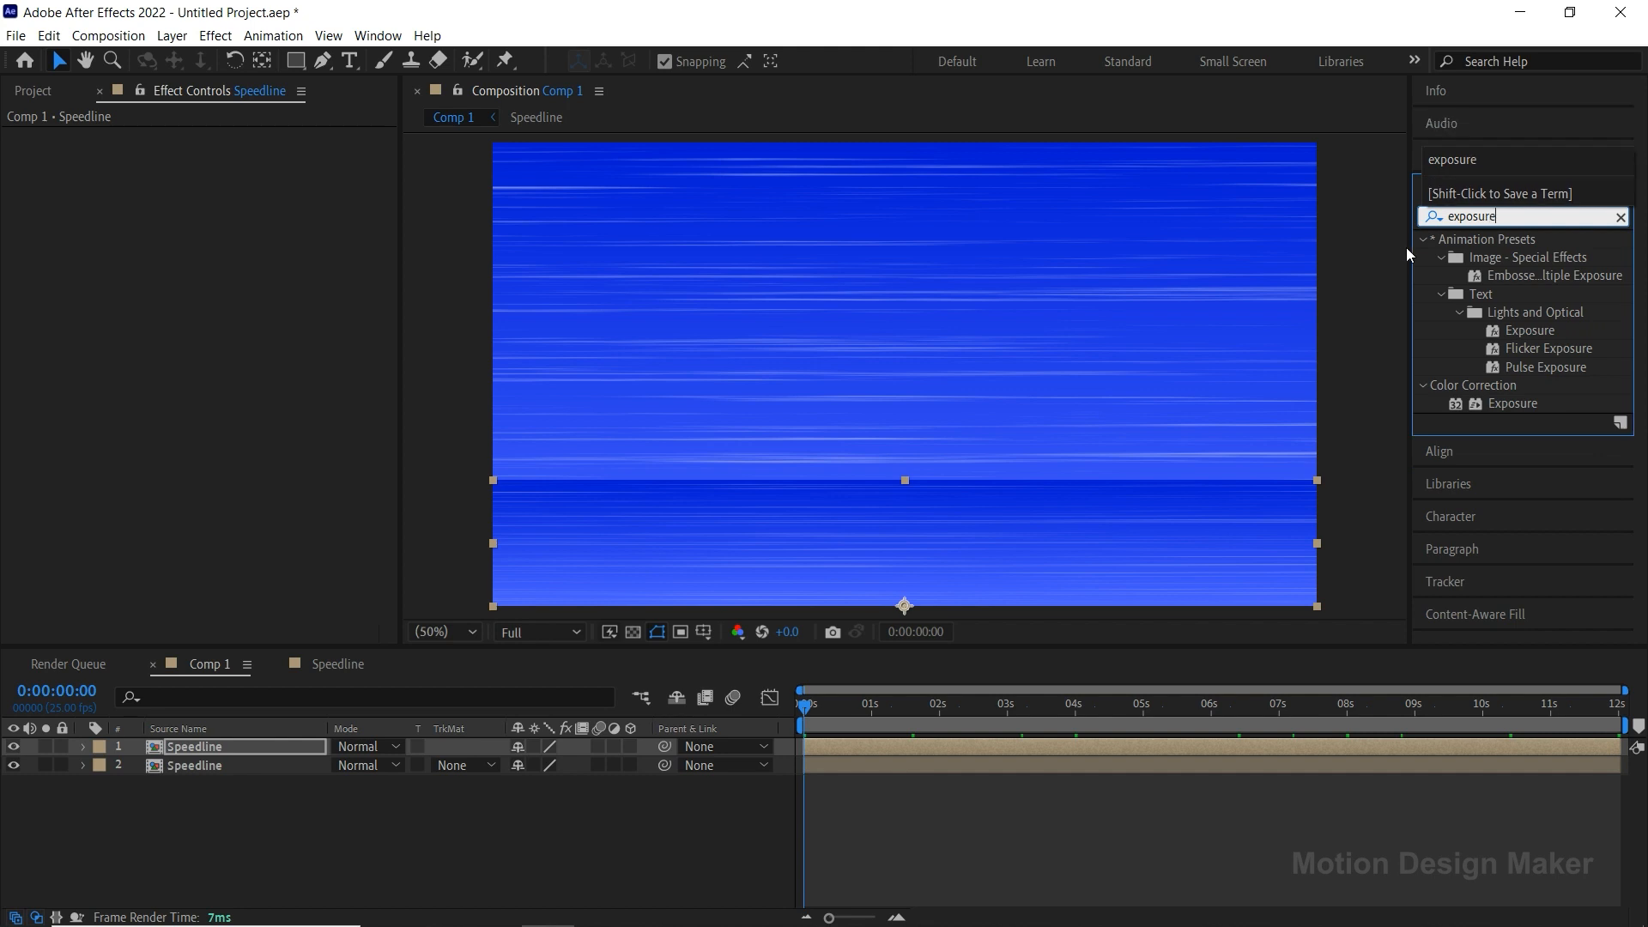
left_click(1521, 404)
left_click(1521, 404)
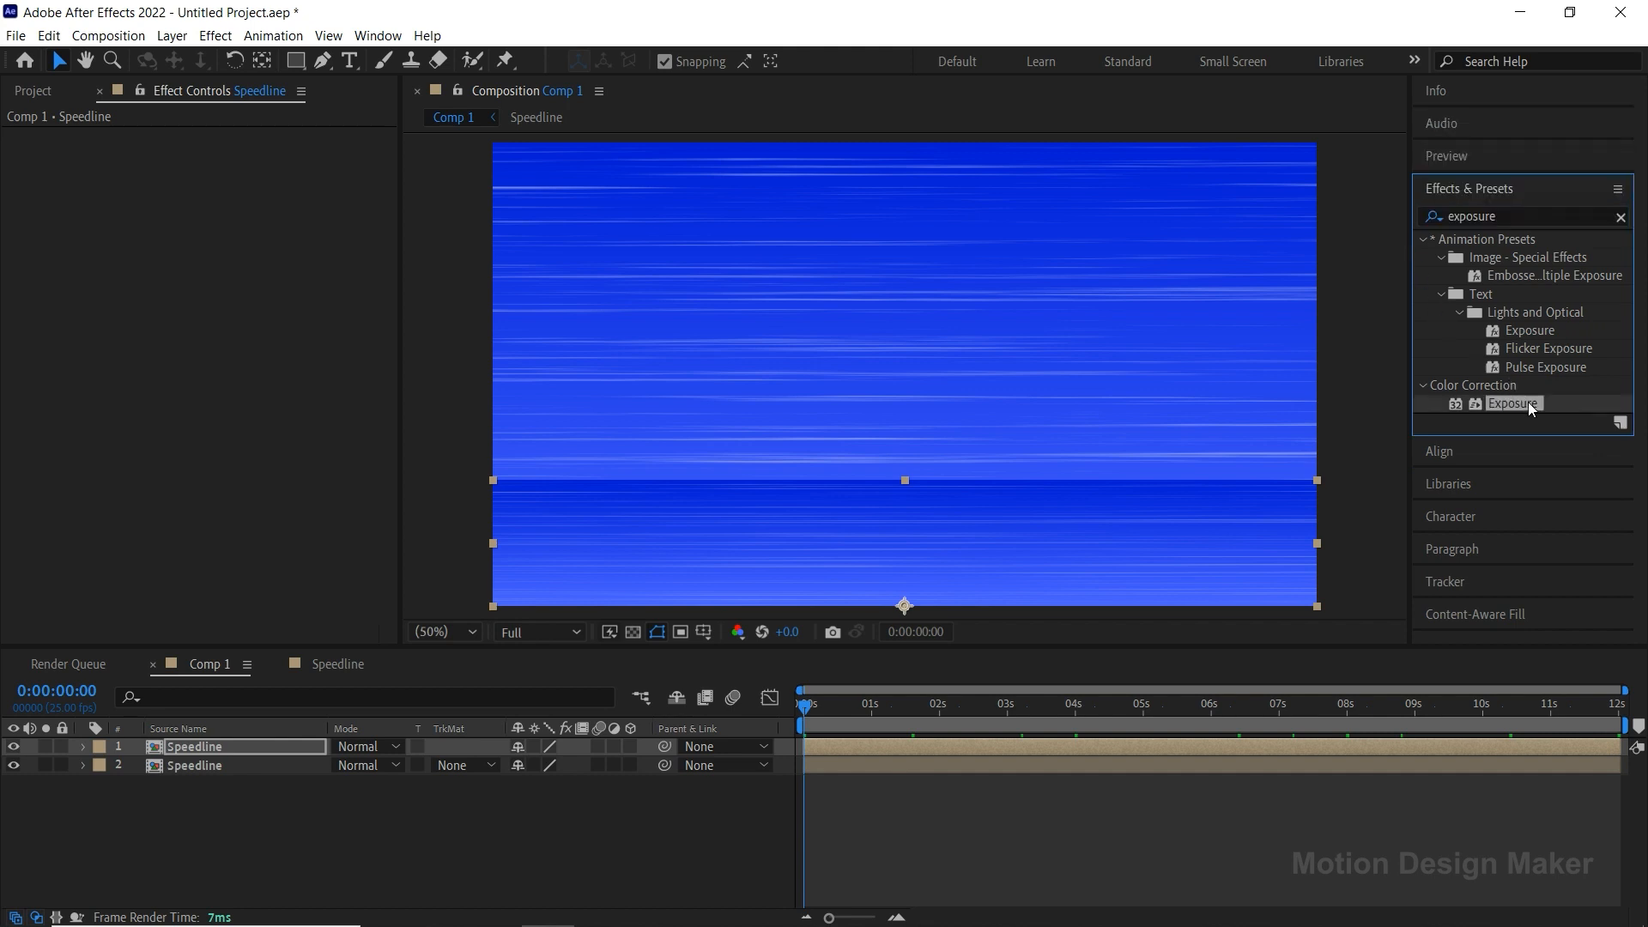
left_click_drag(1528, 403, 955, 743)
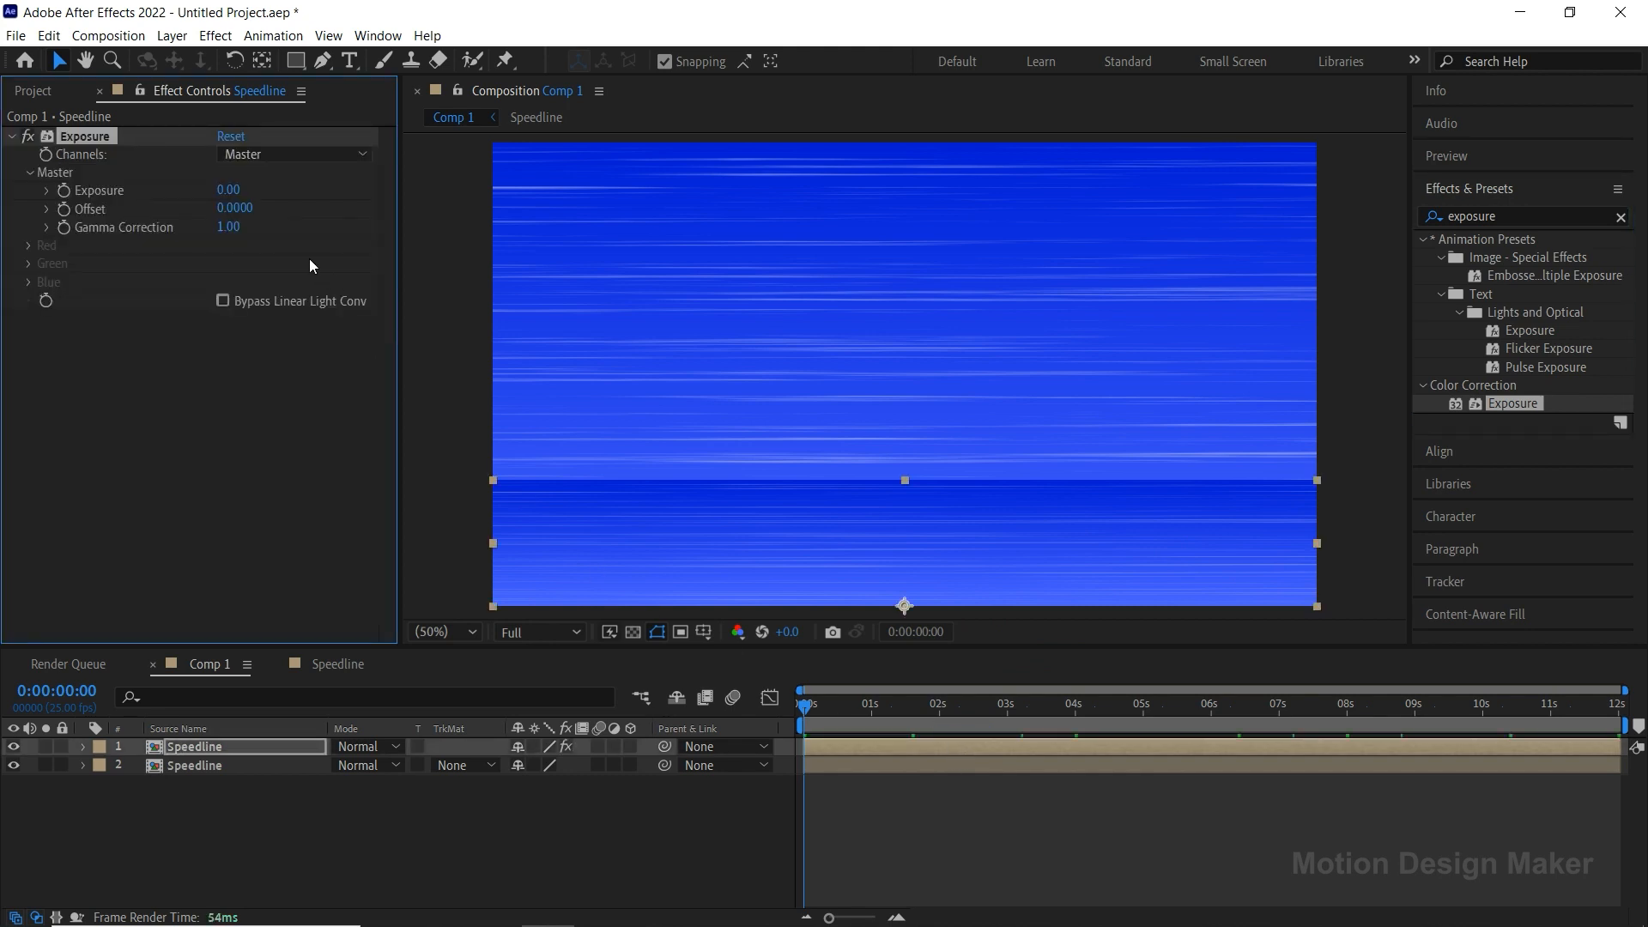
type("-2")
key("Return")
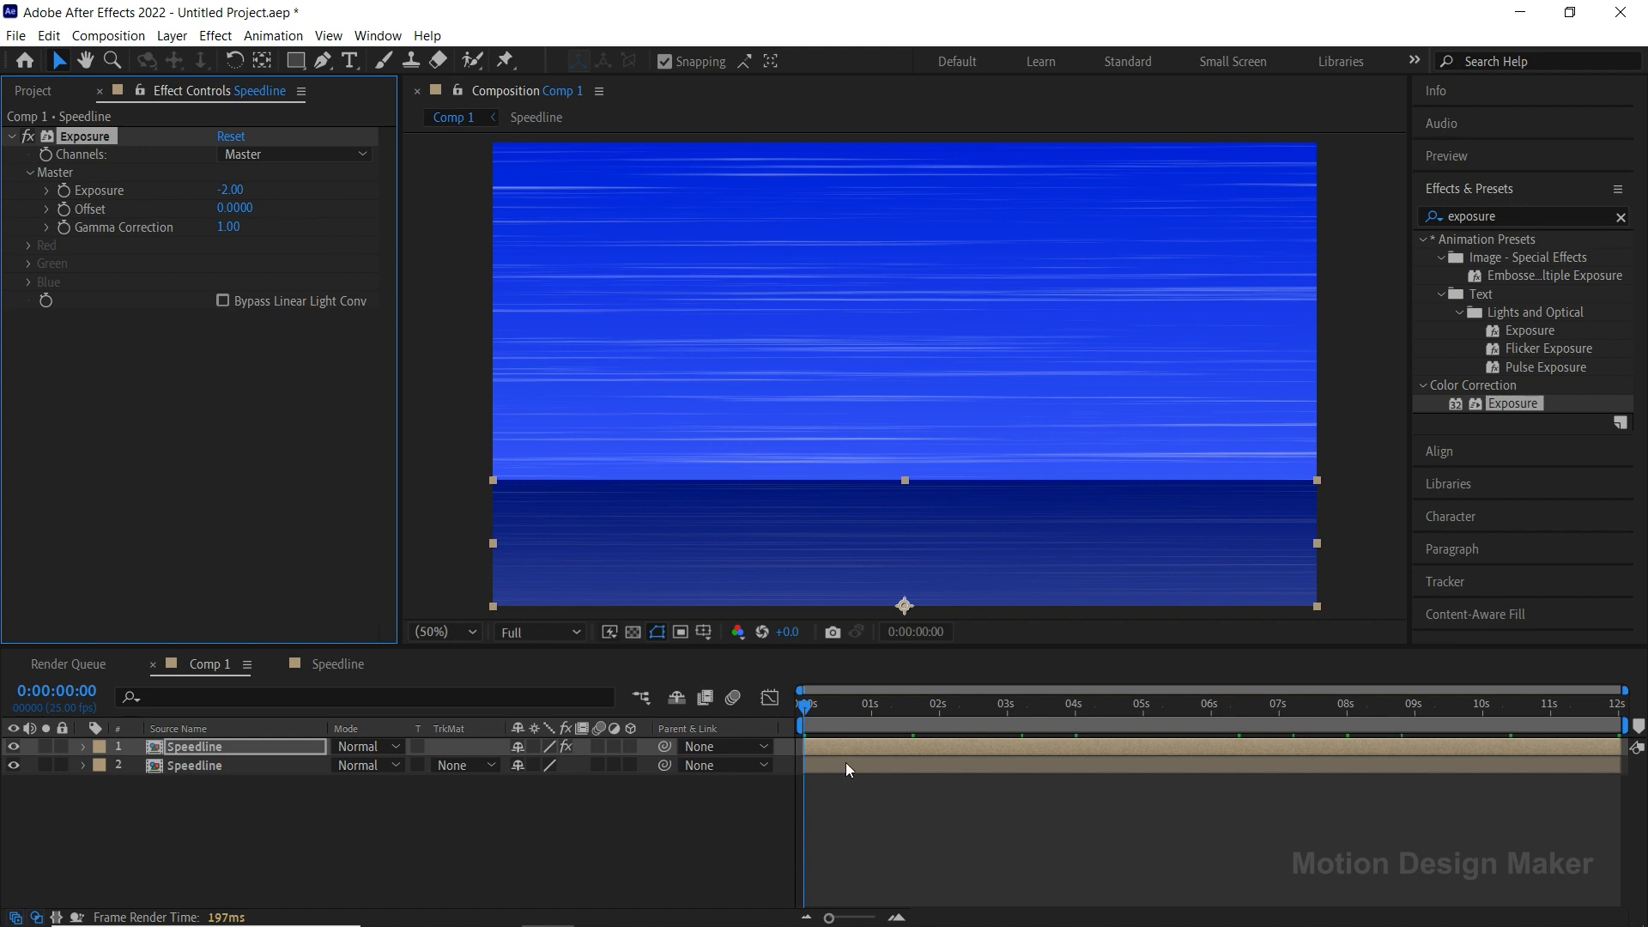
Step: Preview the speed-line background with the darkened floor strip and return to the first frame
left_click(848, 800)
key("space")
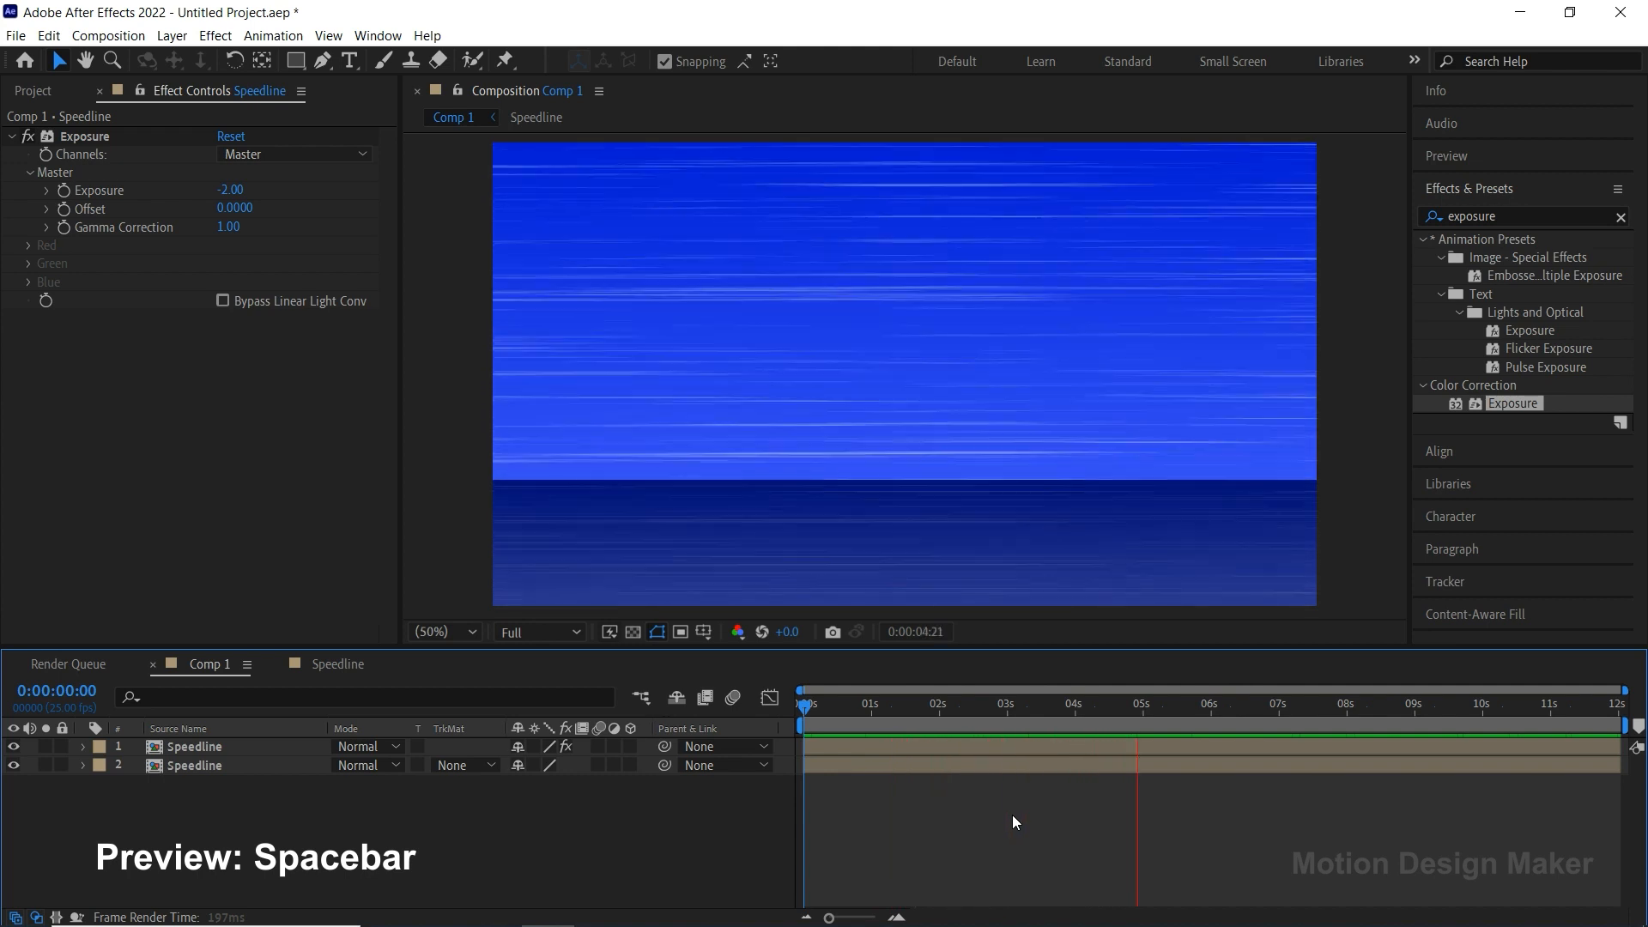
key("space")
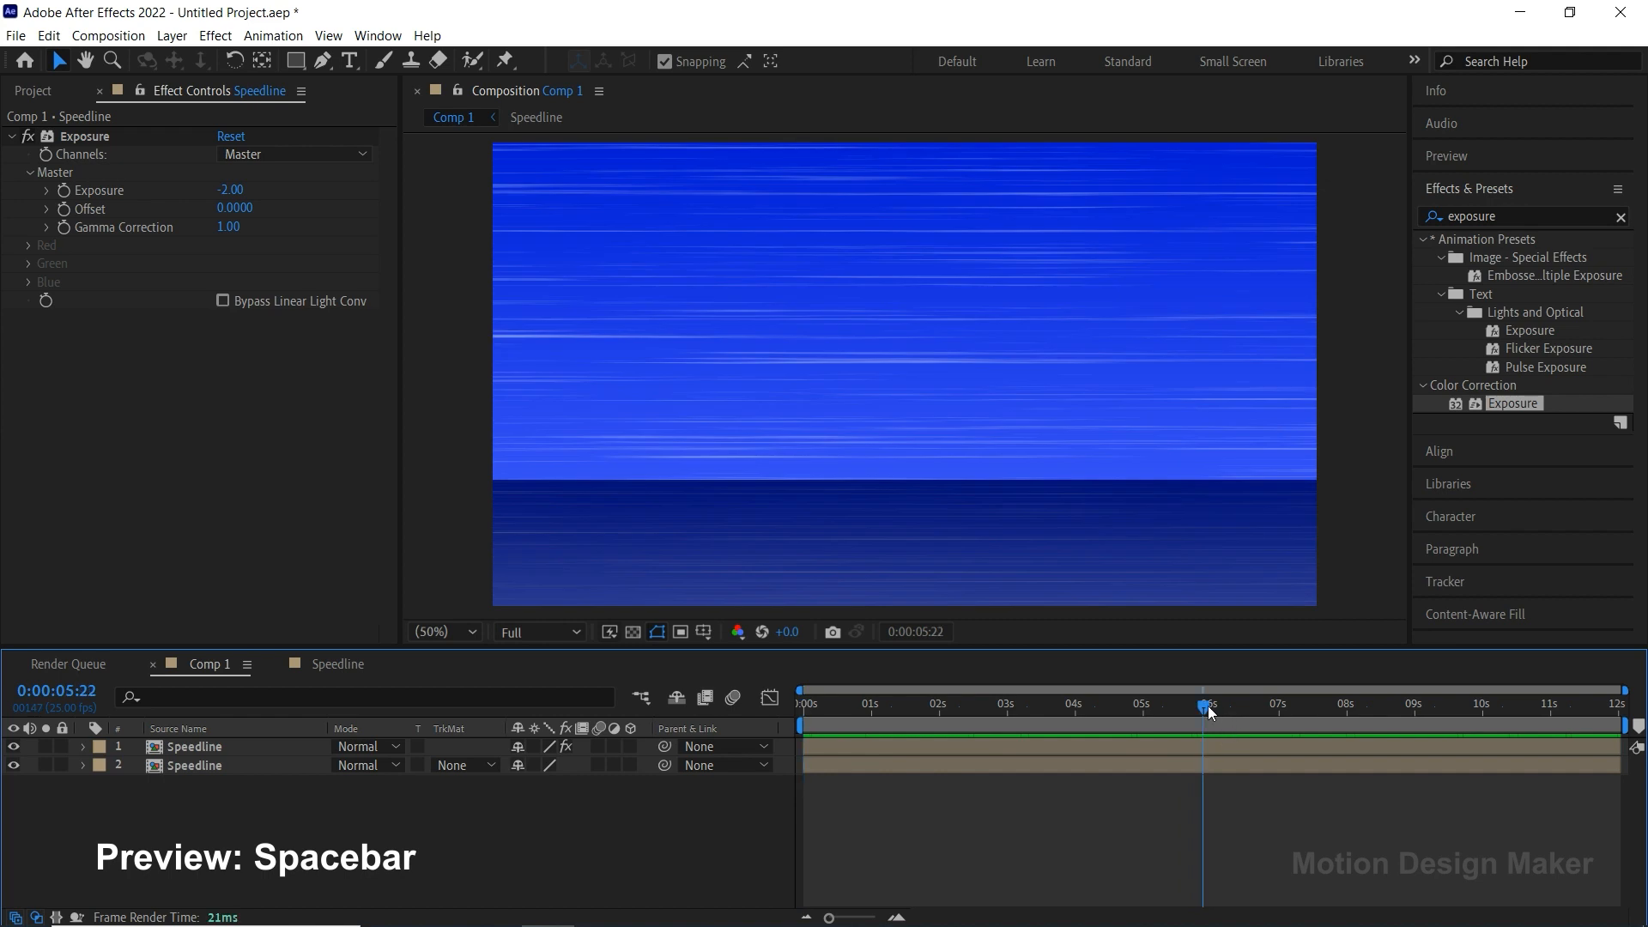
left_click_drag(1209, 713, 785, 755)
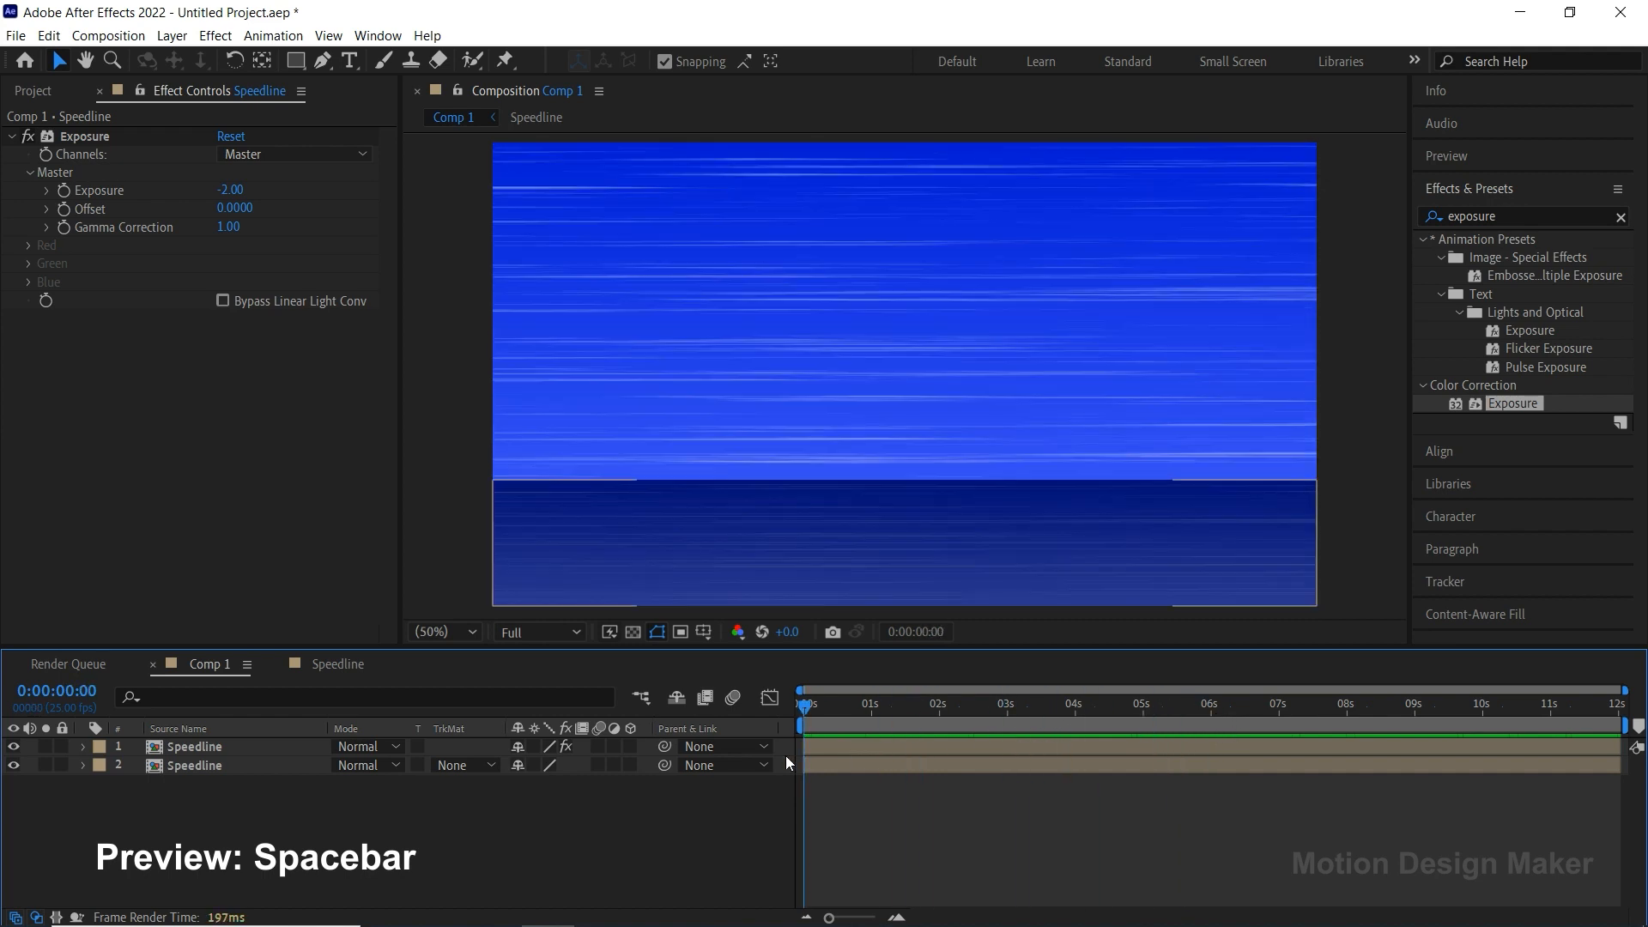
Step: Import the Run video from the 74_Speedling_Side_Image folder and add it to Comp 1 above both Speedline layers
left_click(34, 91)
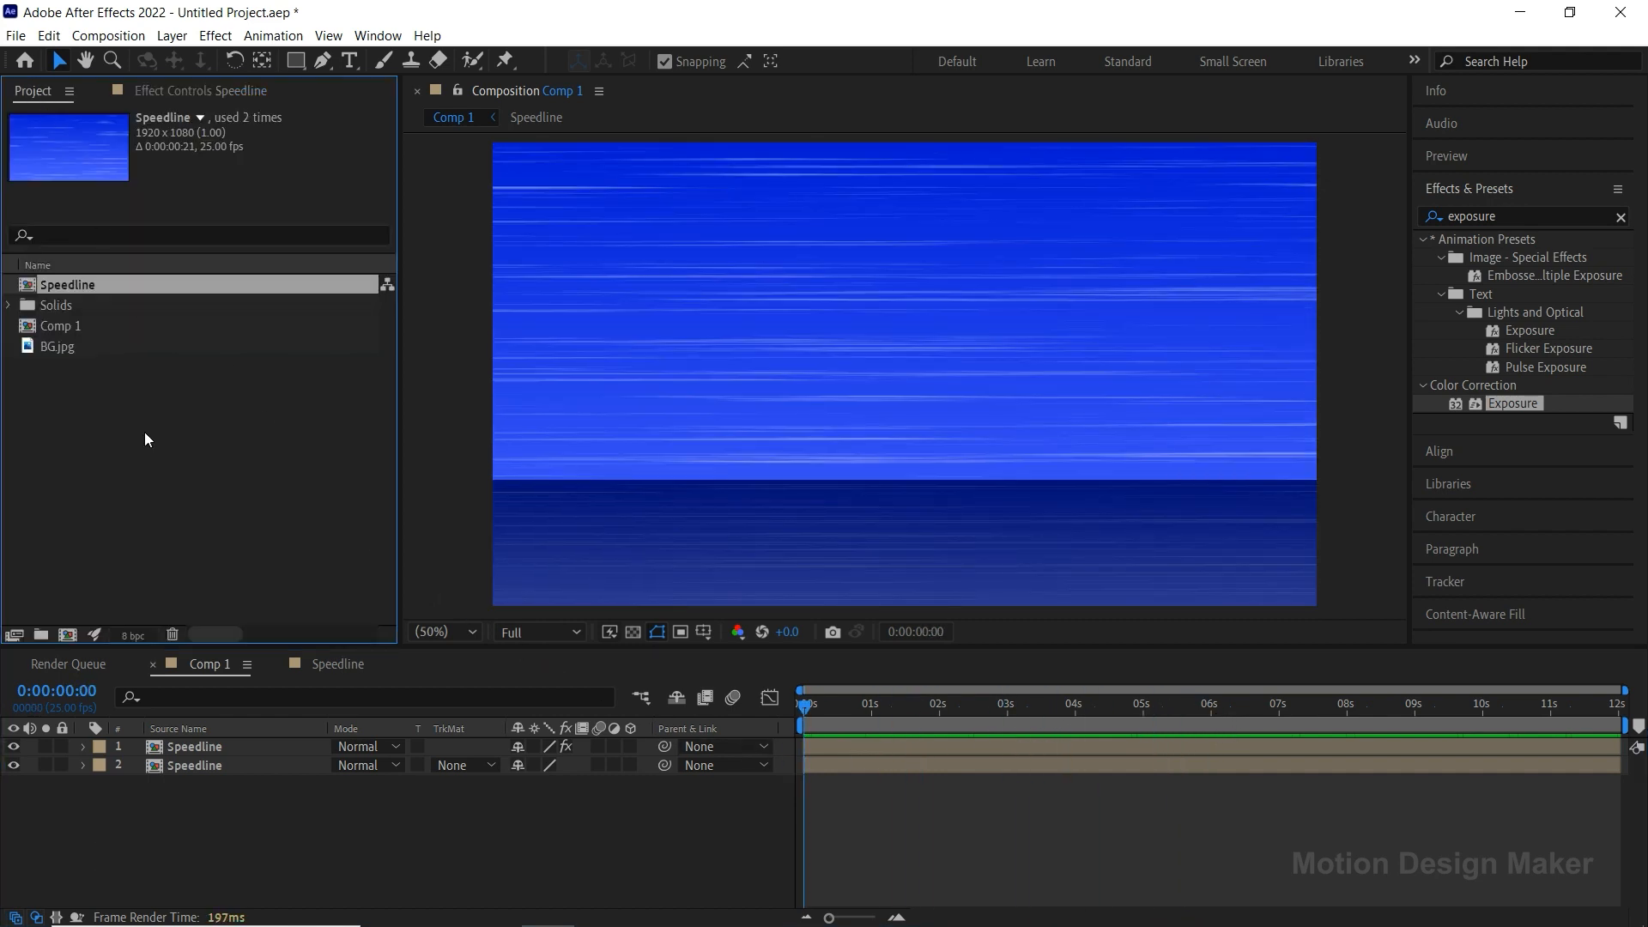
left_click(15, 35)
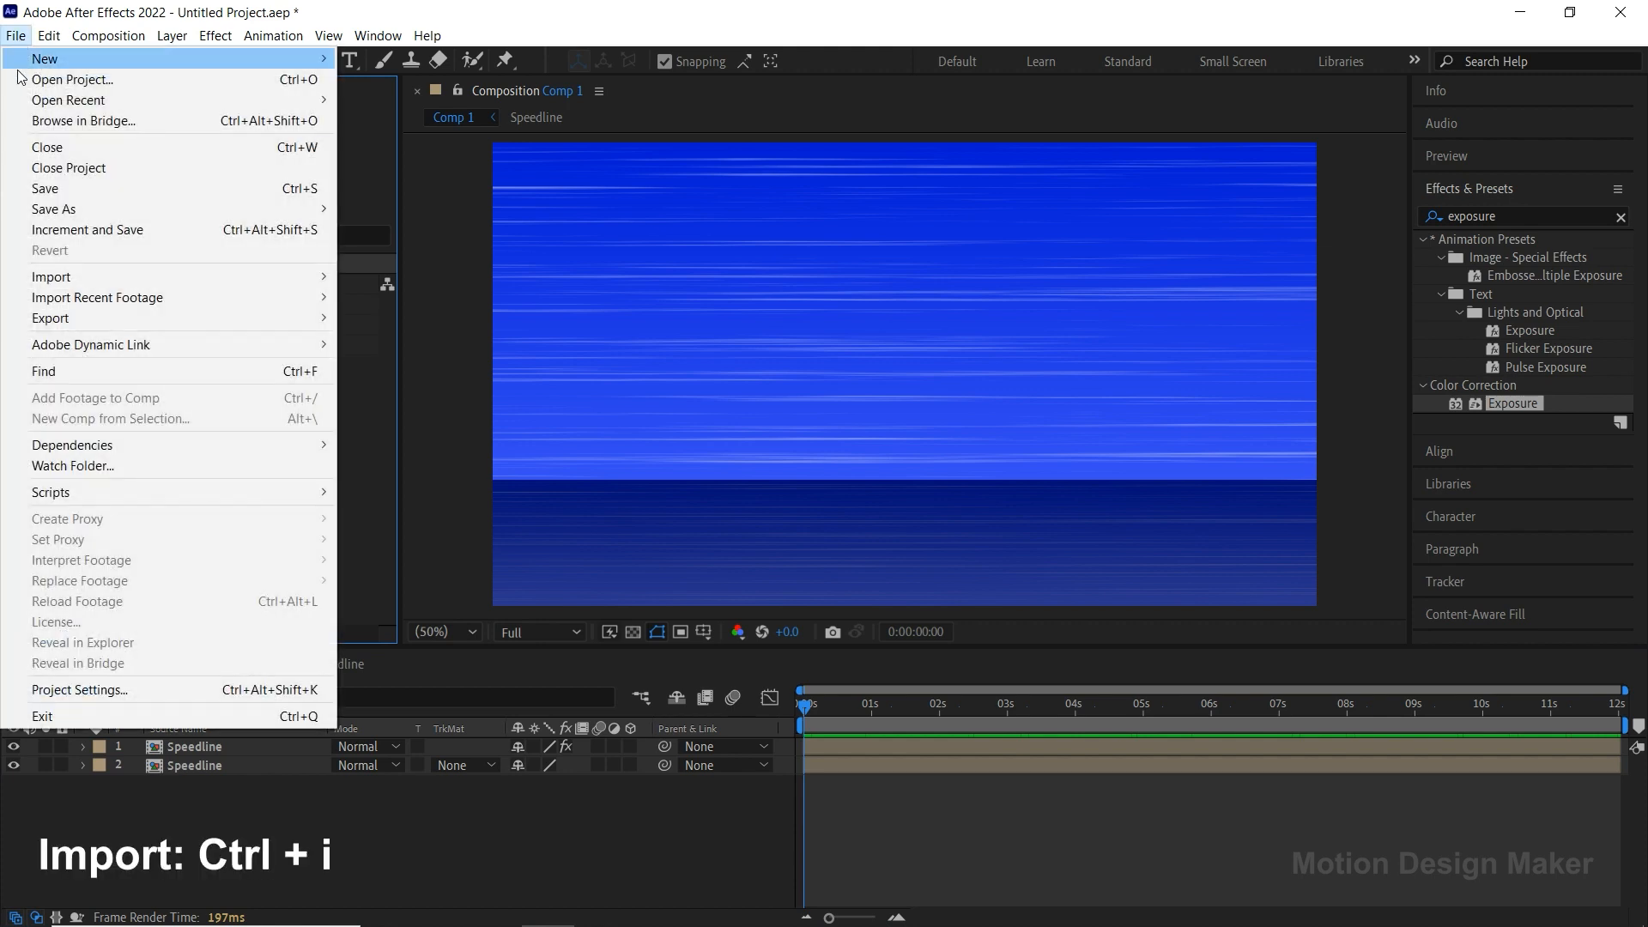
mouse_move(118, 279)
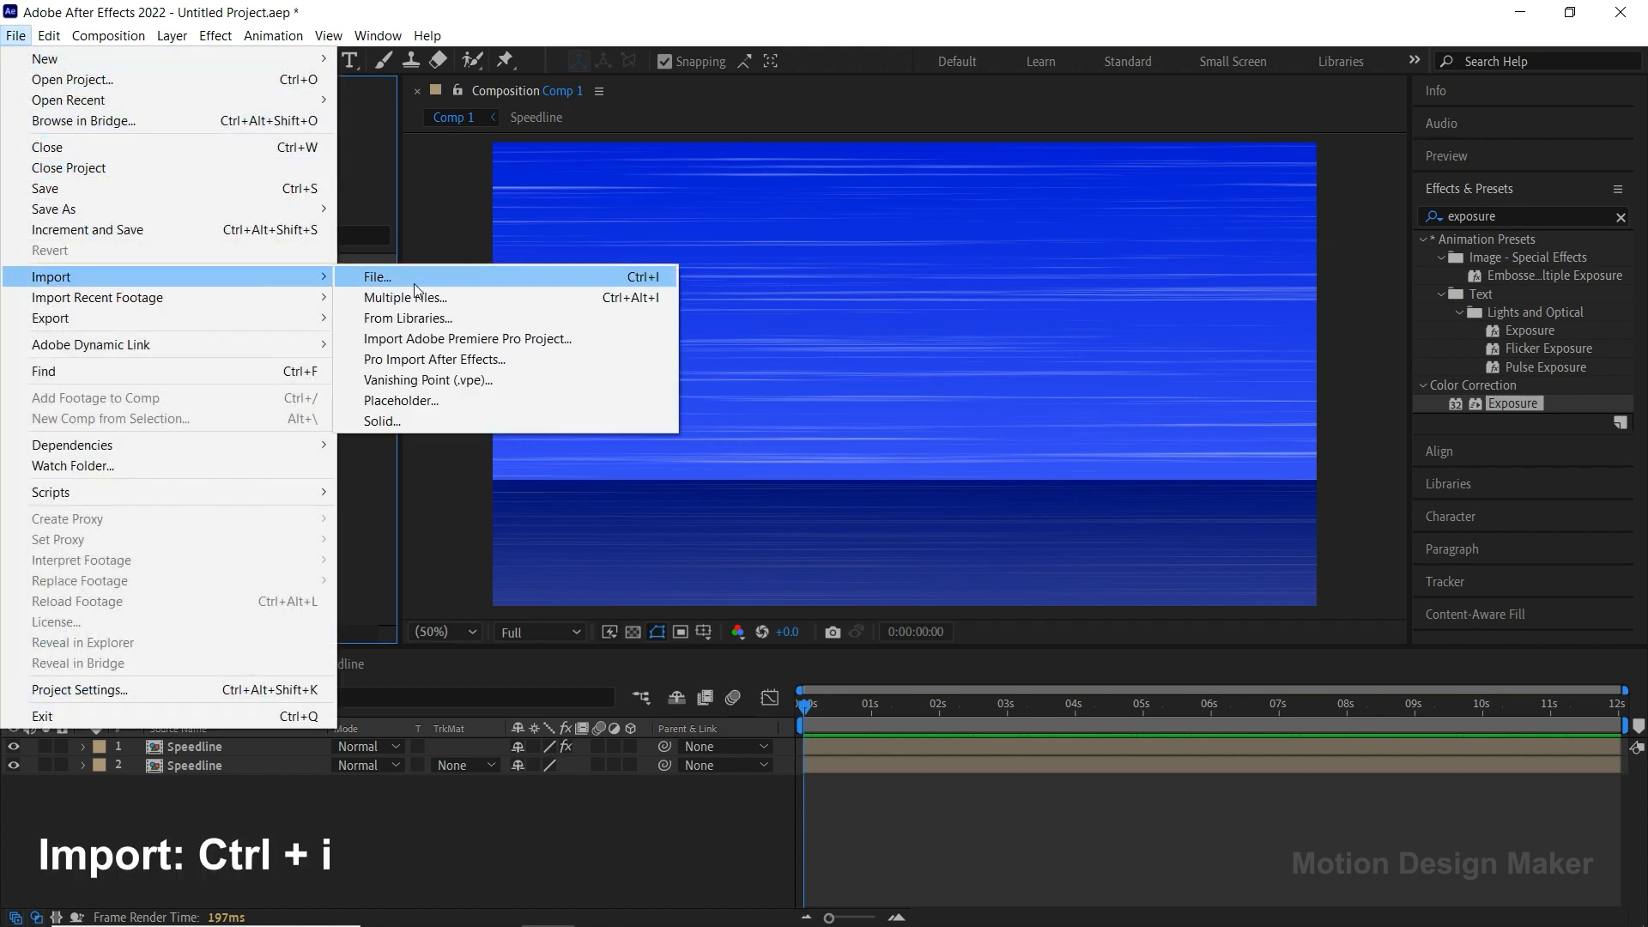
left_click(479, 276)
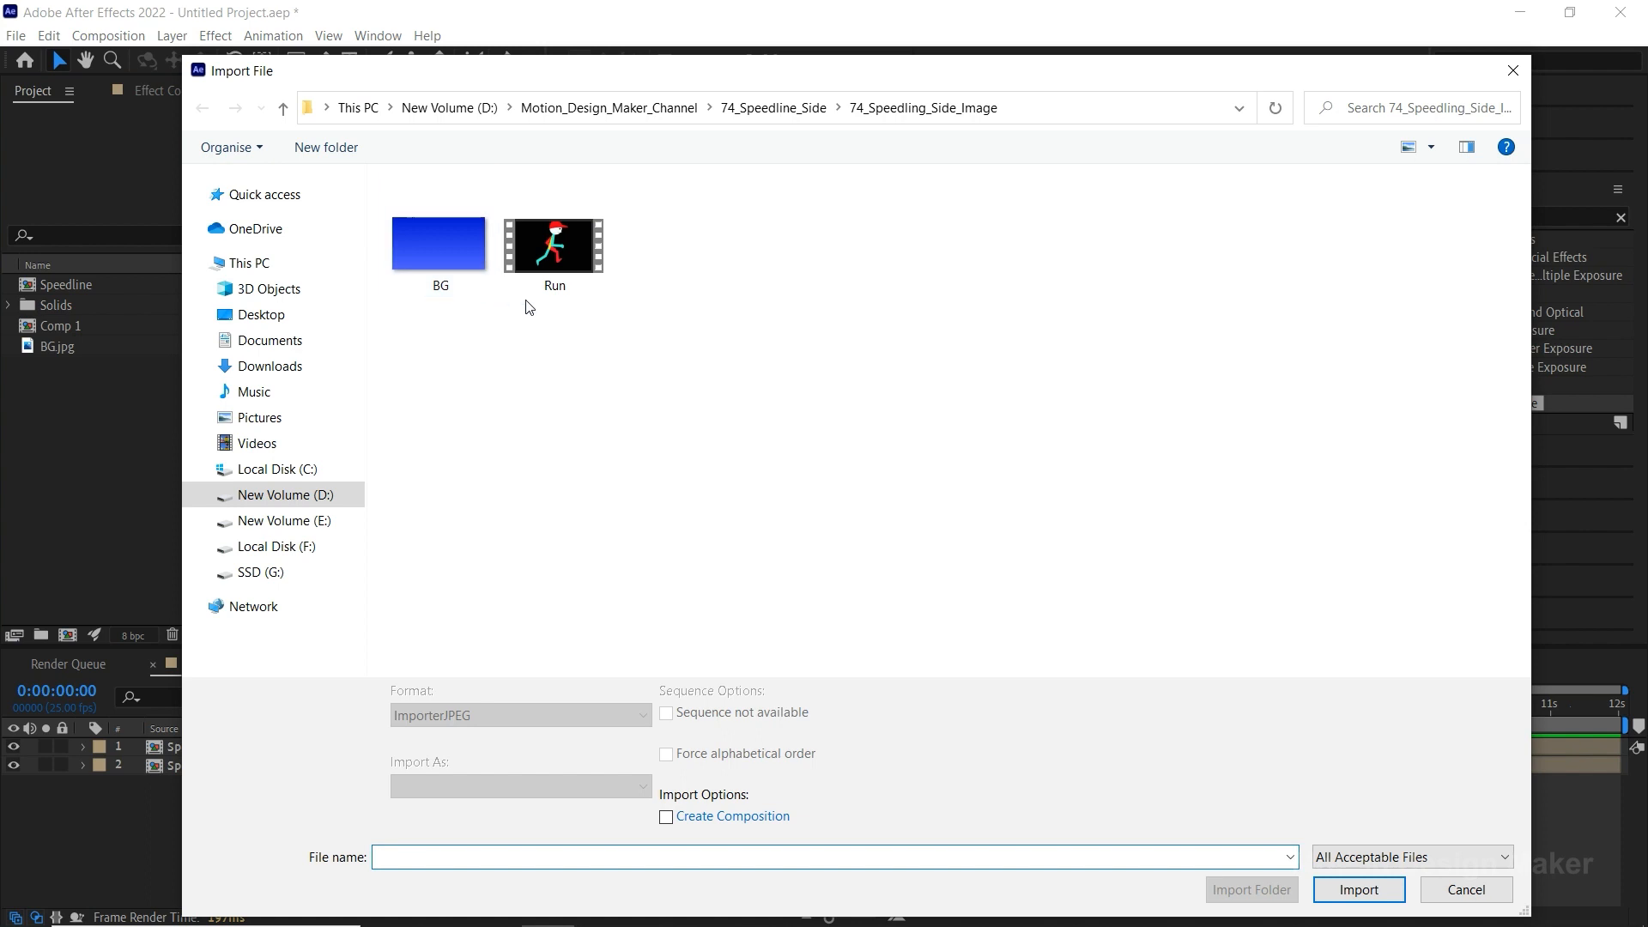
left_click(592, 262)
left_click(1387, 886)
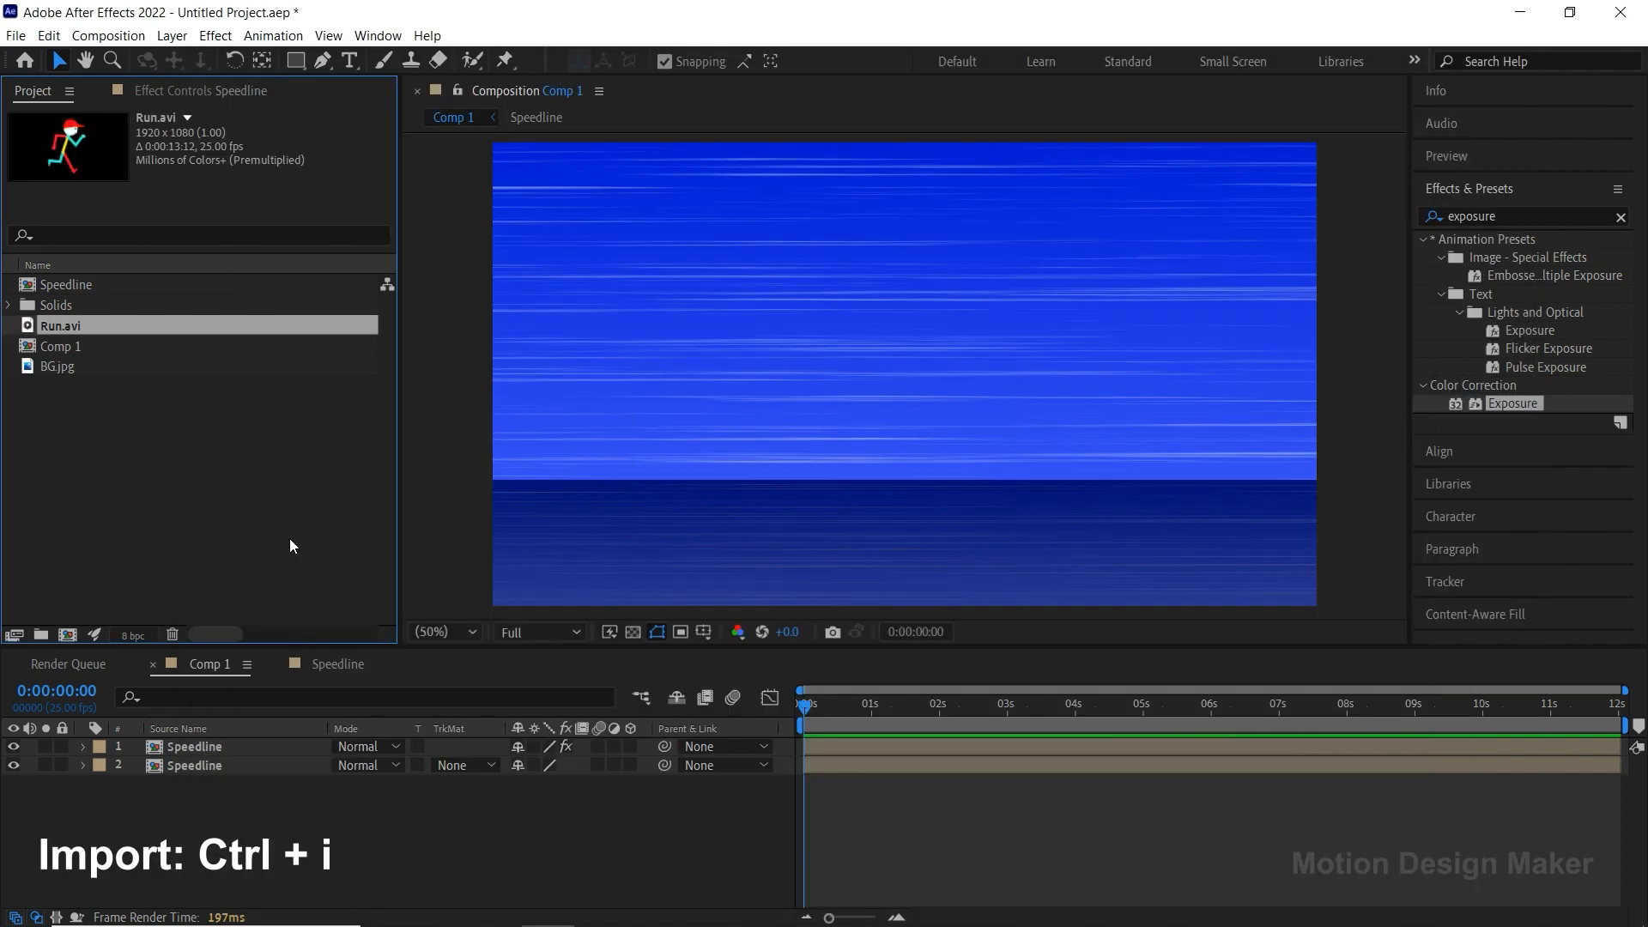
left_click_drag(96, 324, 486, 796)
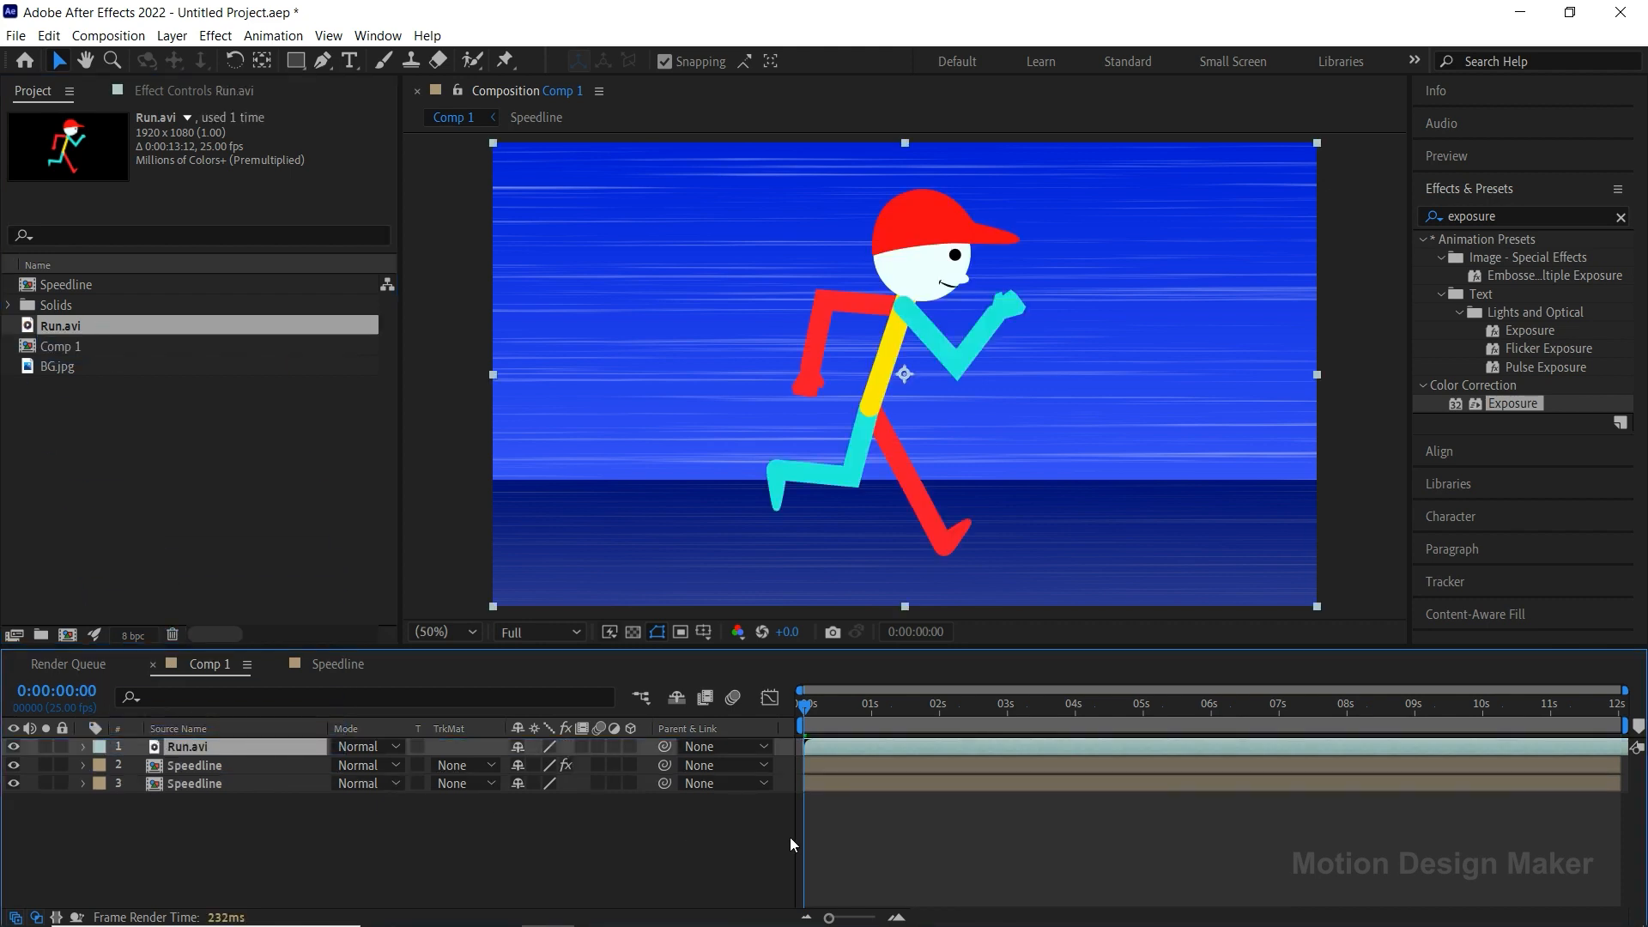
Step: Set the end of Comp 1's work area at 0:00:08:23
left_click(995, 709)
left_click_drag(995, 708, 1411, 701)
key("n")
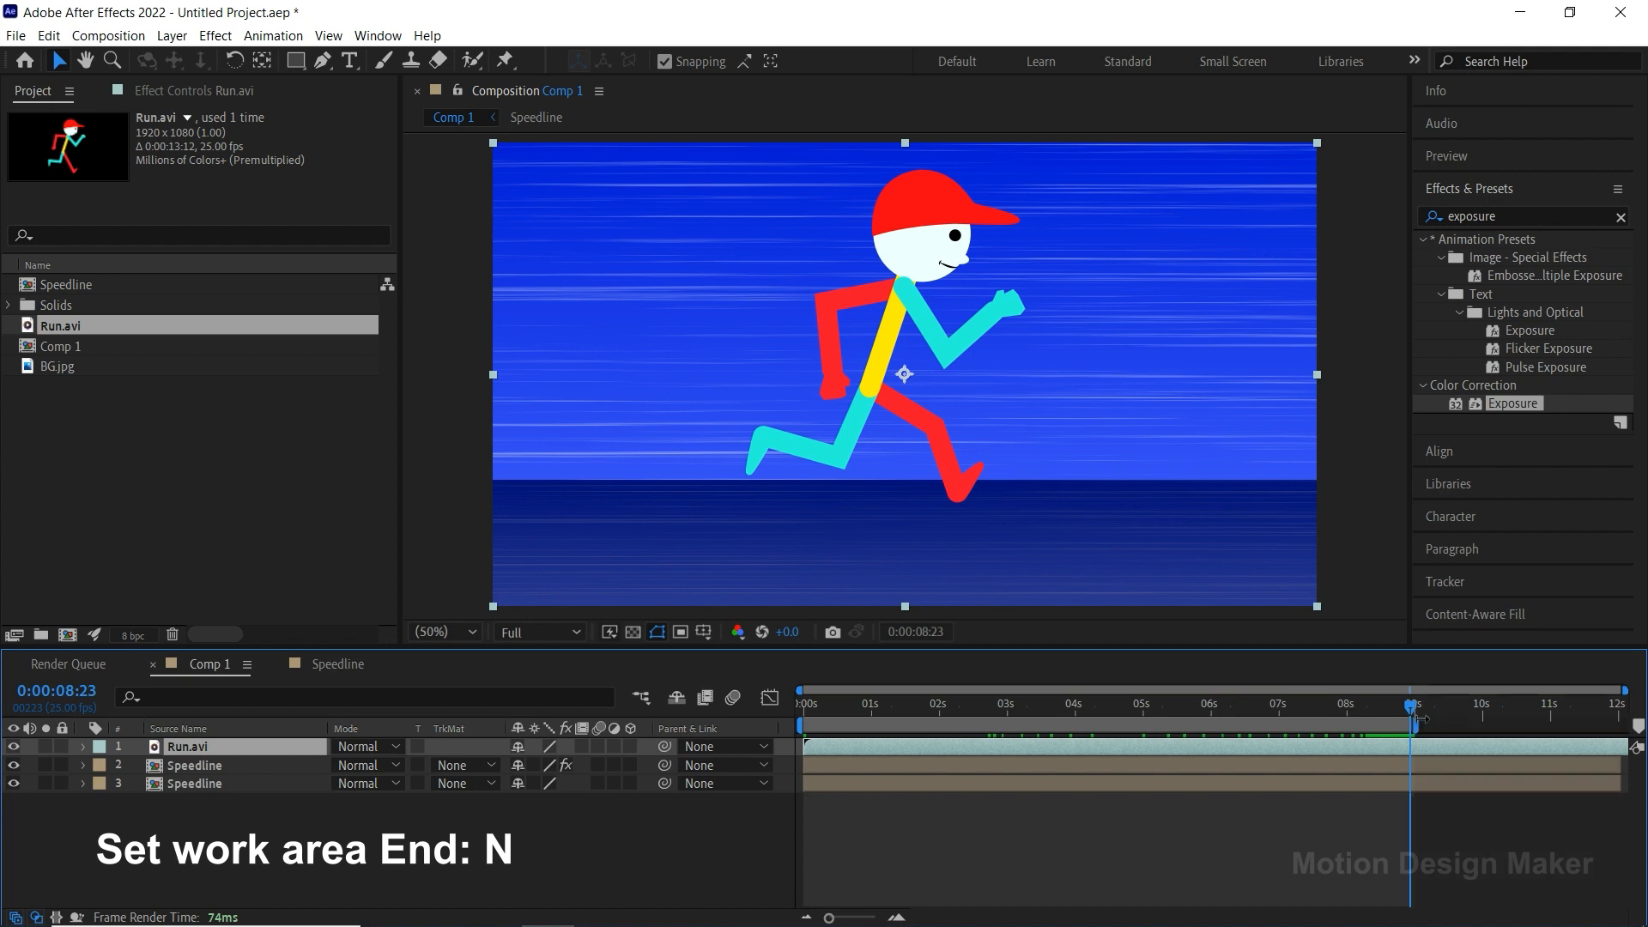
Step: Return to the first frame, enlarge the composition view and preview the runner over the speed-line background
left_click(807, 707)
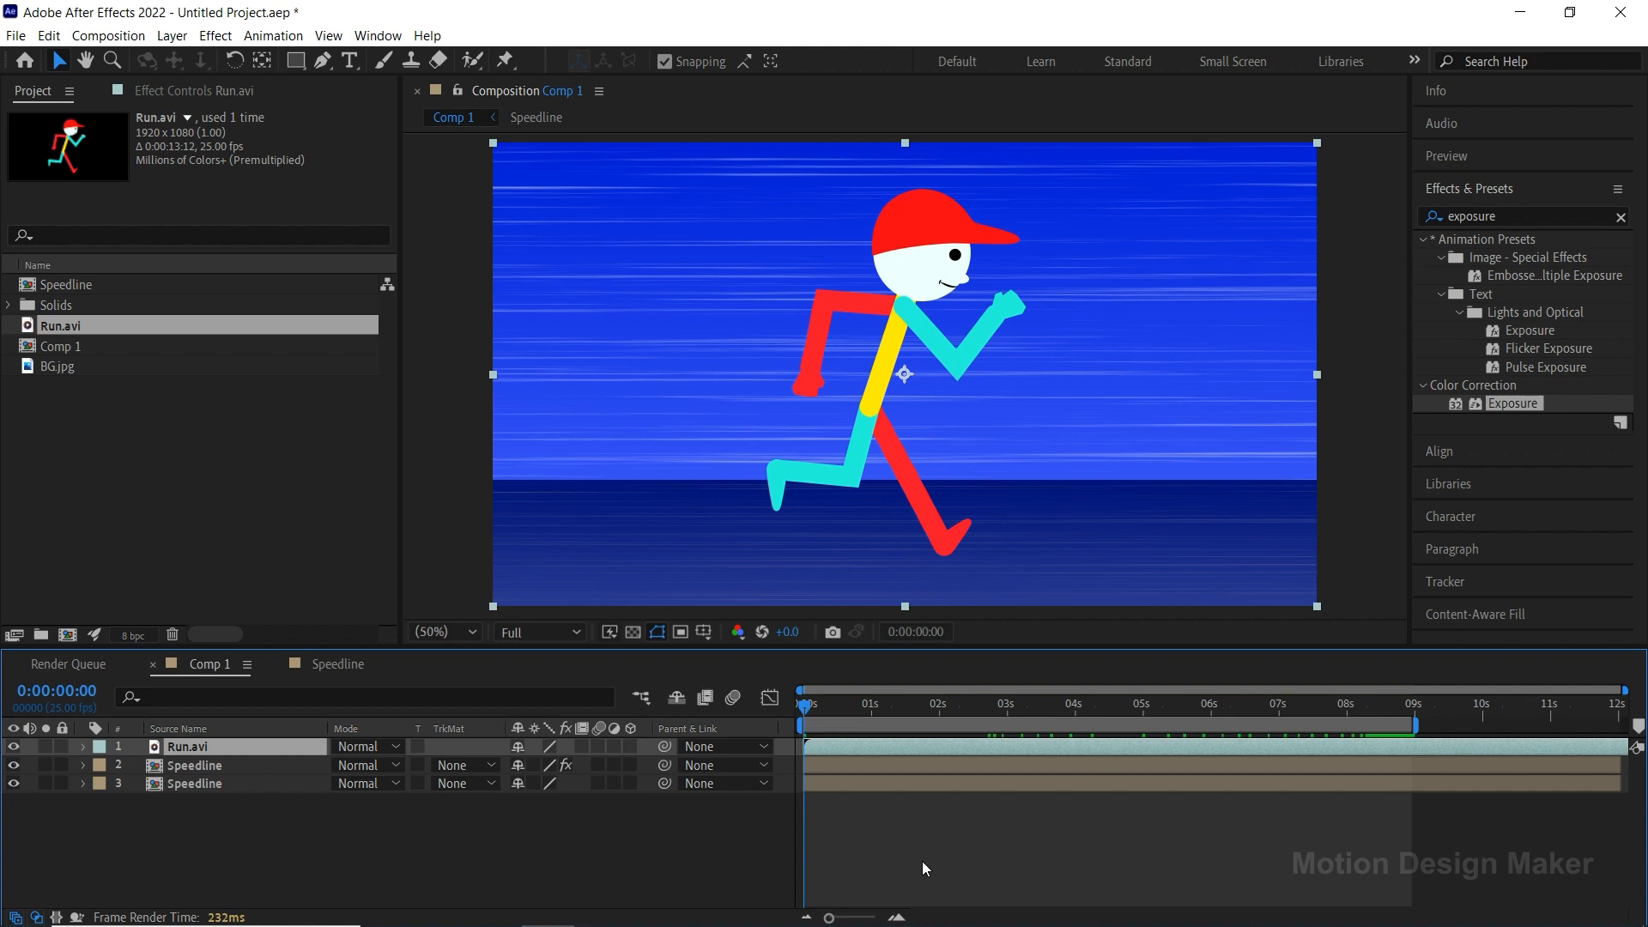
left_click_drag(942, 648, 906, 745)
key("space")
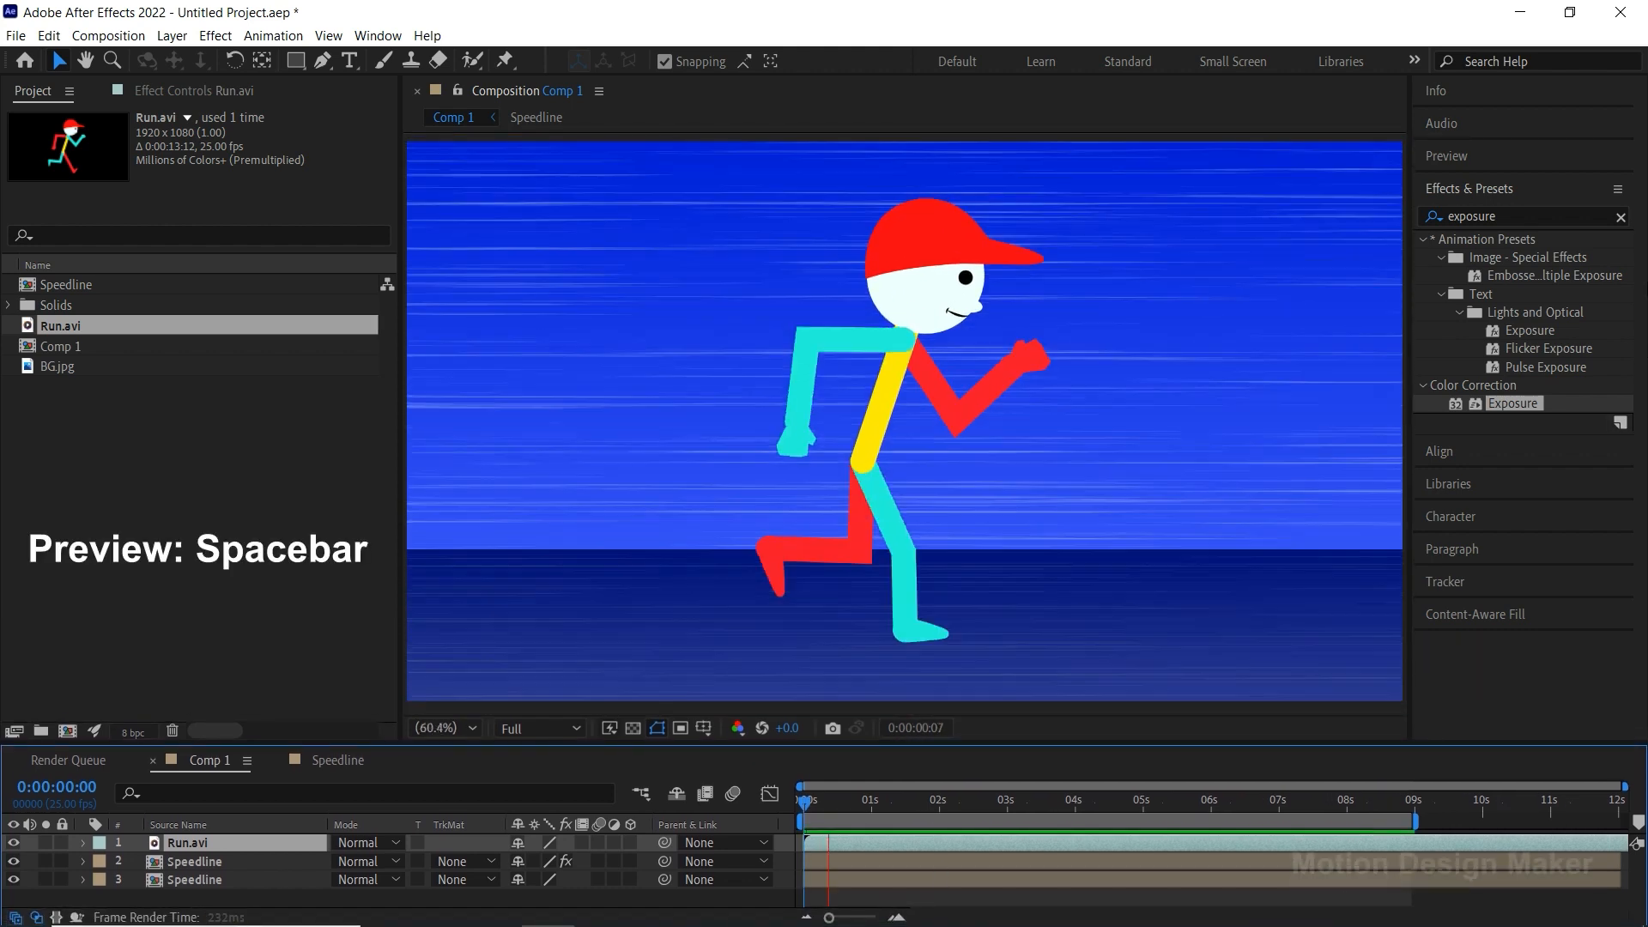